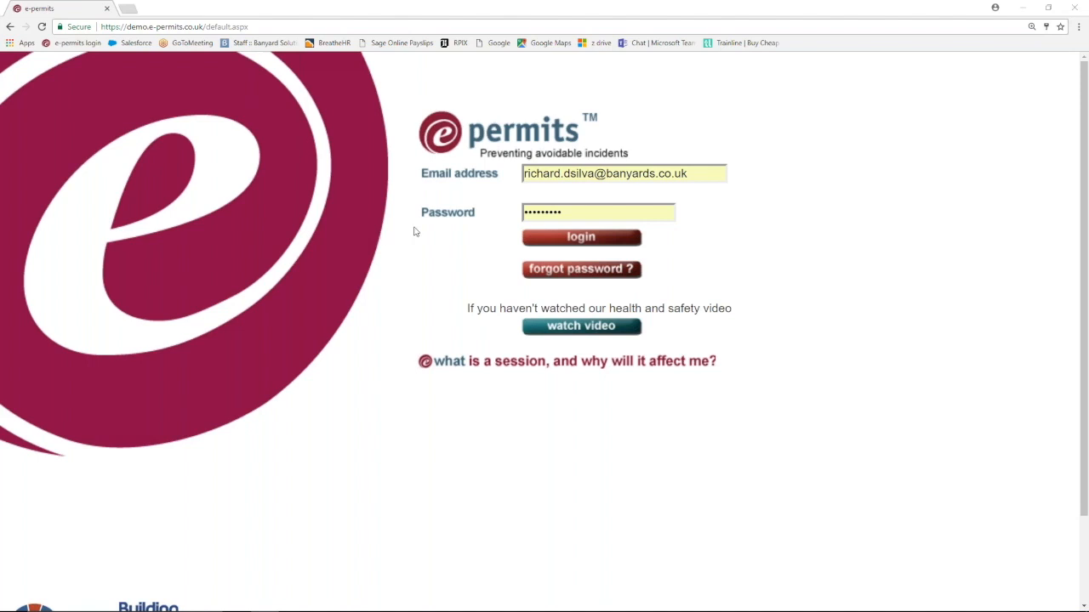
- Log in to the e-permits demo site with the demo account credentials
click(566, 235)
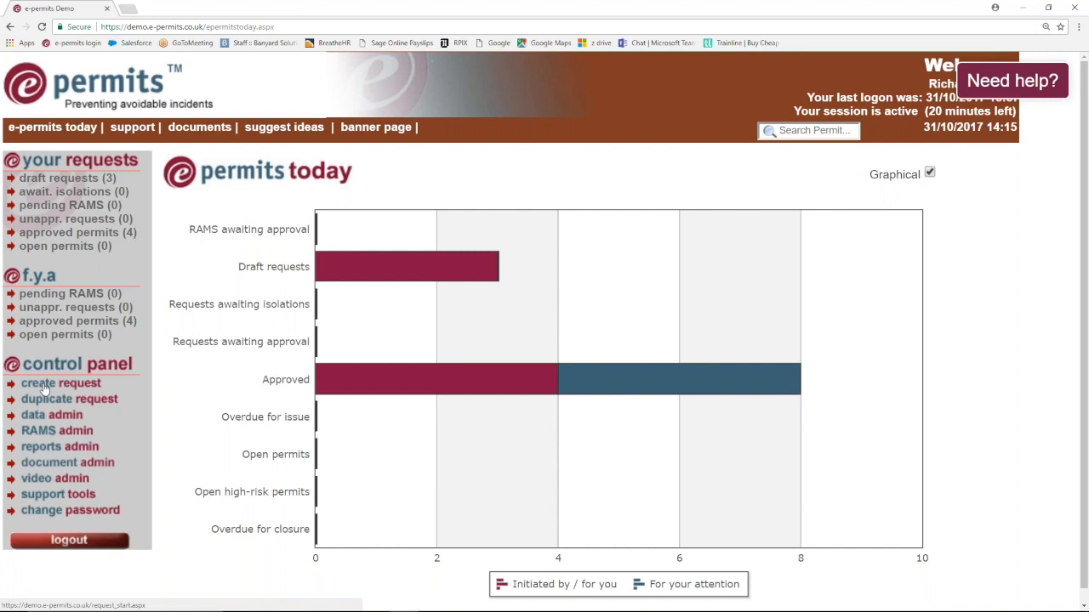
- Choose 'create request' from the dashboard's control panel
click(46, 388)
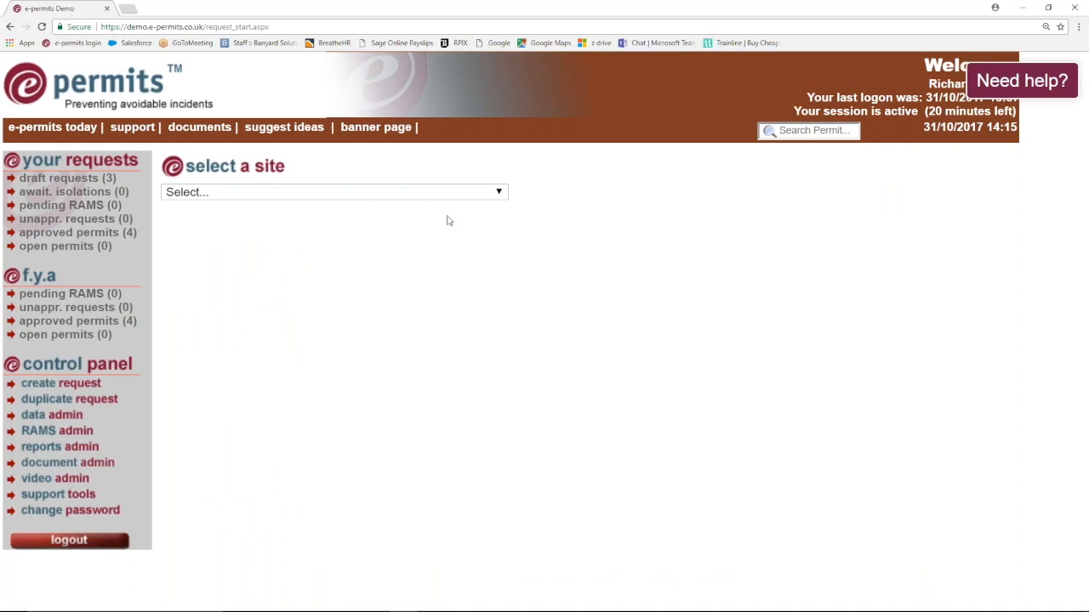
- Select the Data Centre & offices site with FM Company Ltd as managing company, and confirm
click(500, 192)
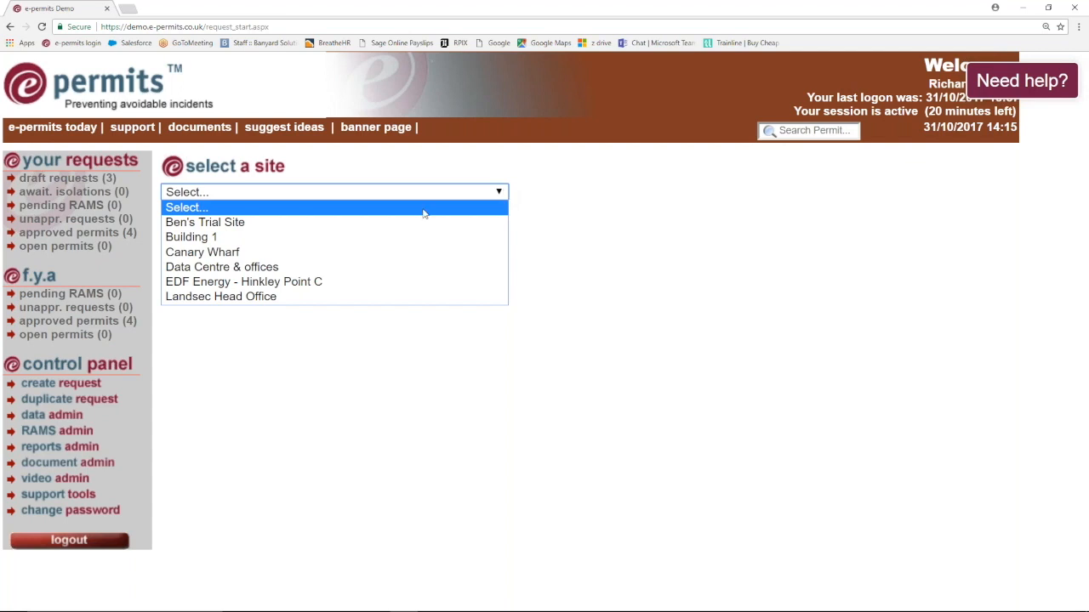
click(235, 267)
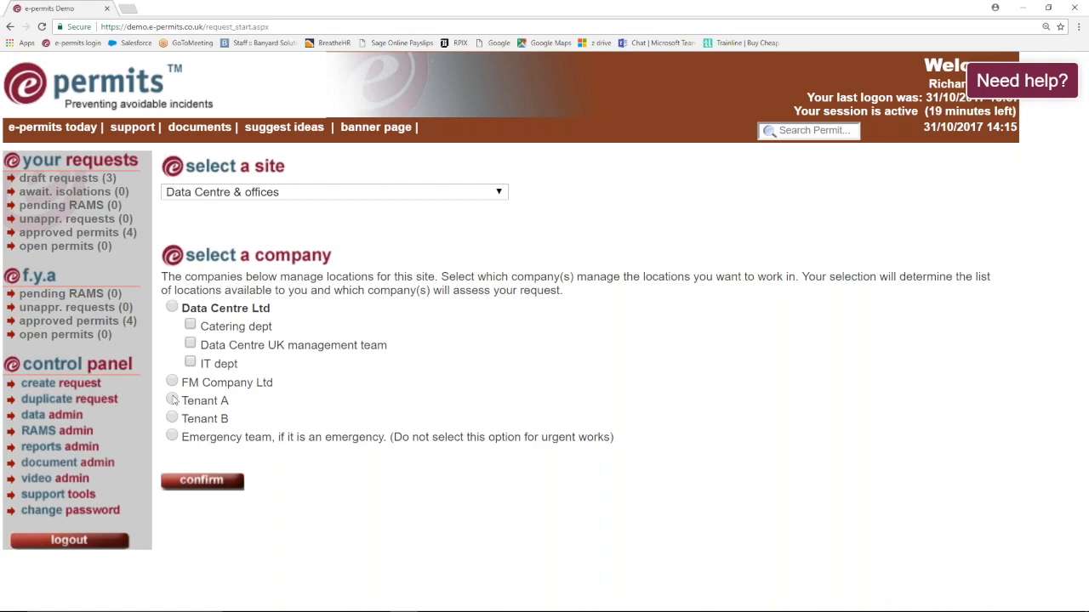
click(173, 383)
click(201, 481)
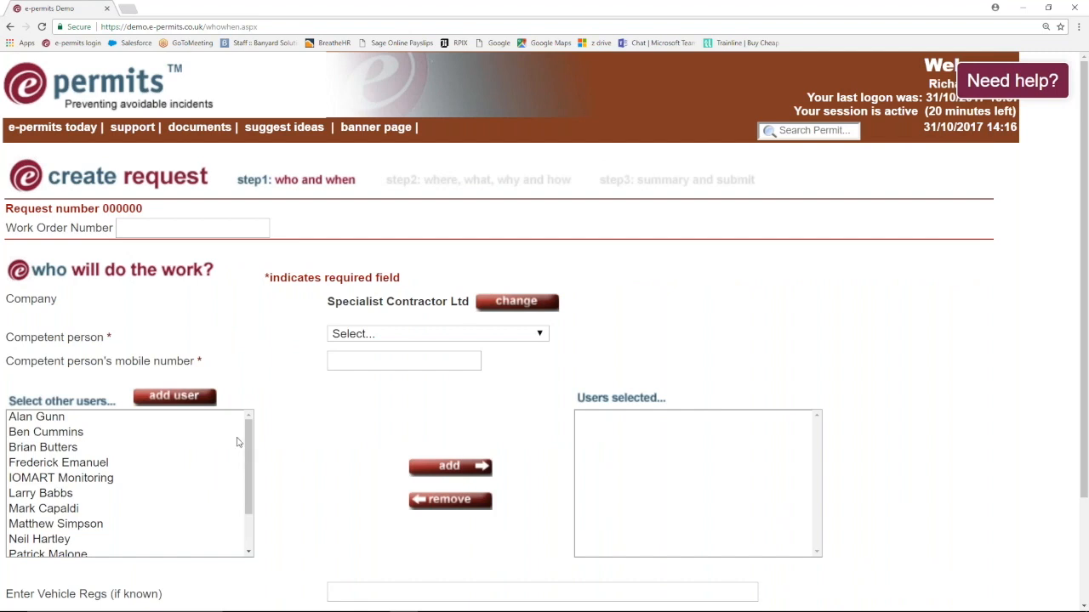
- Enter work order number 12456 and choose the competent person
click(175, 232)
text(12456)
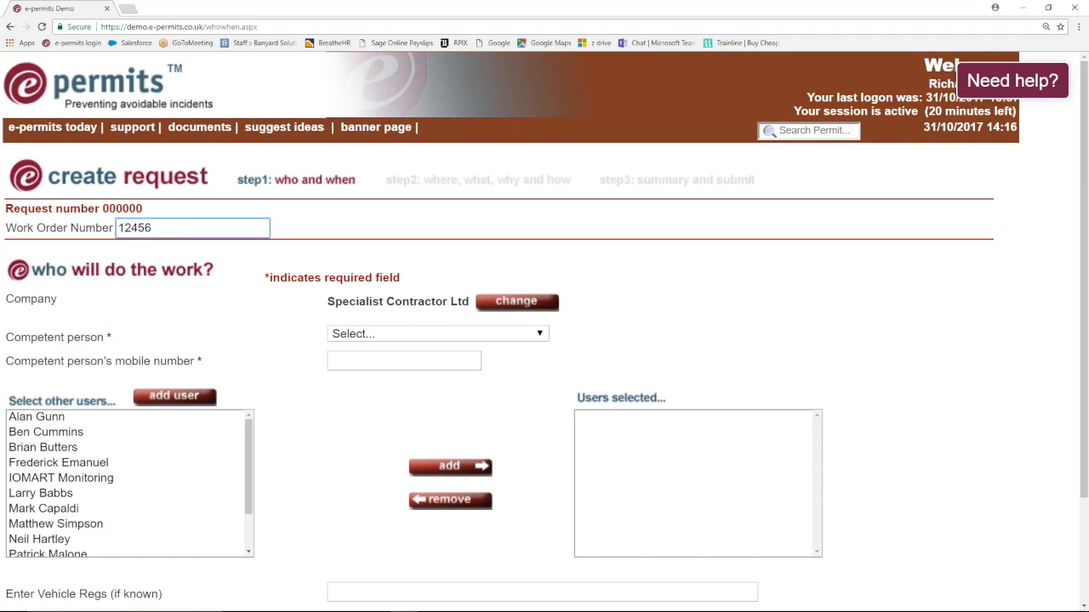
click(485, 333)
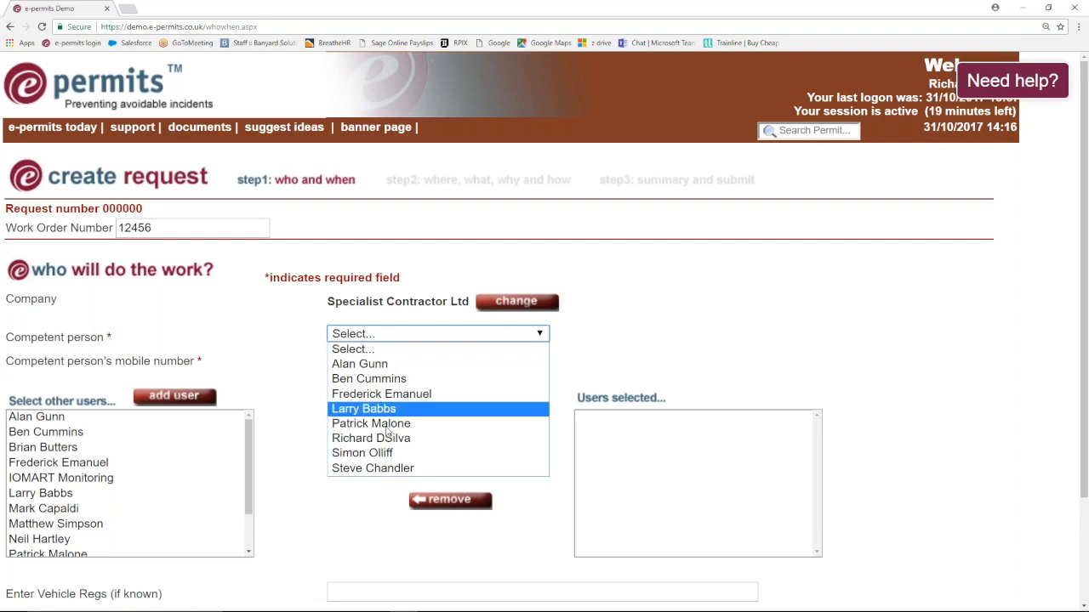
click(392, 469)
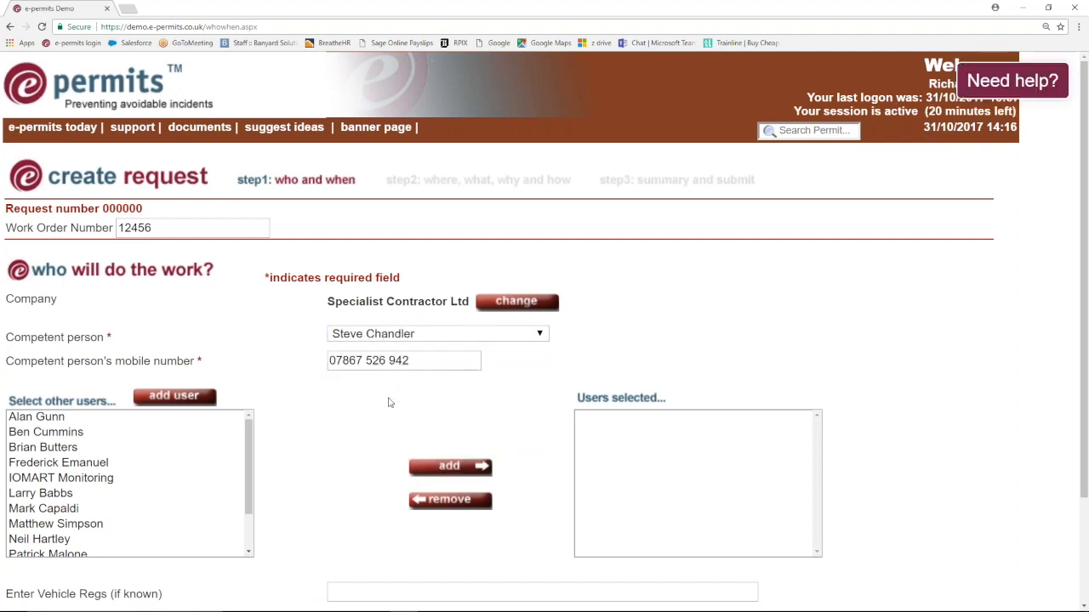
- Add one more user to the request's selected users
scroll(285, 393, down, 1)
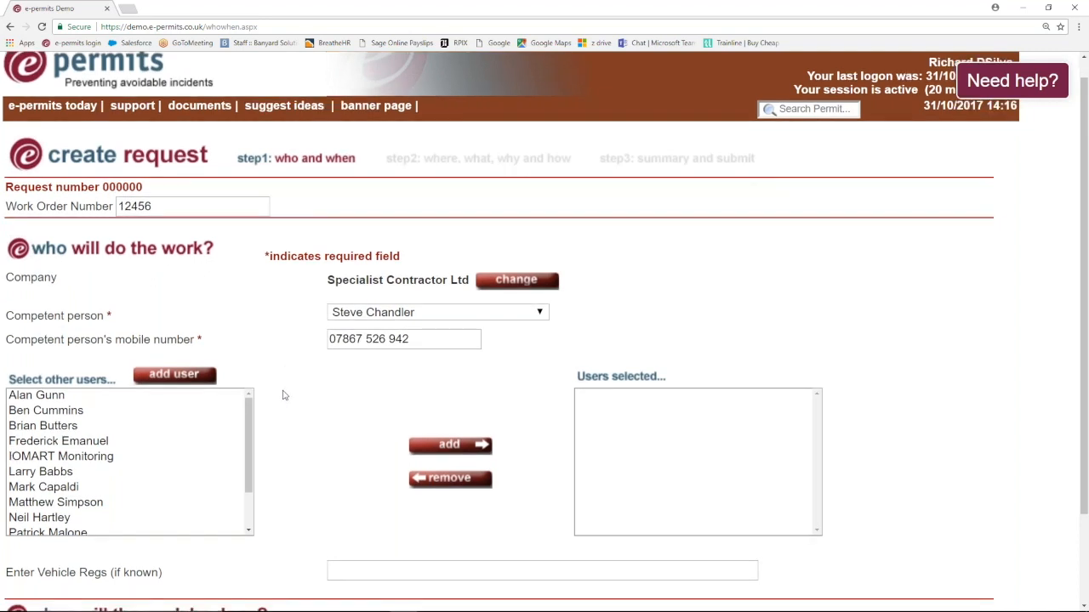
scroll(284, 395, down, 1)
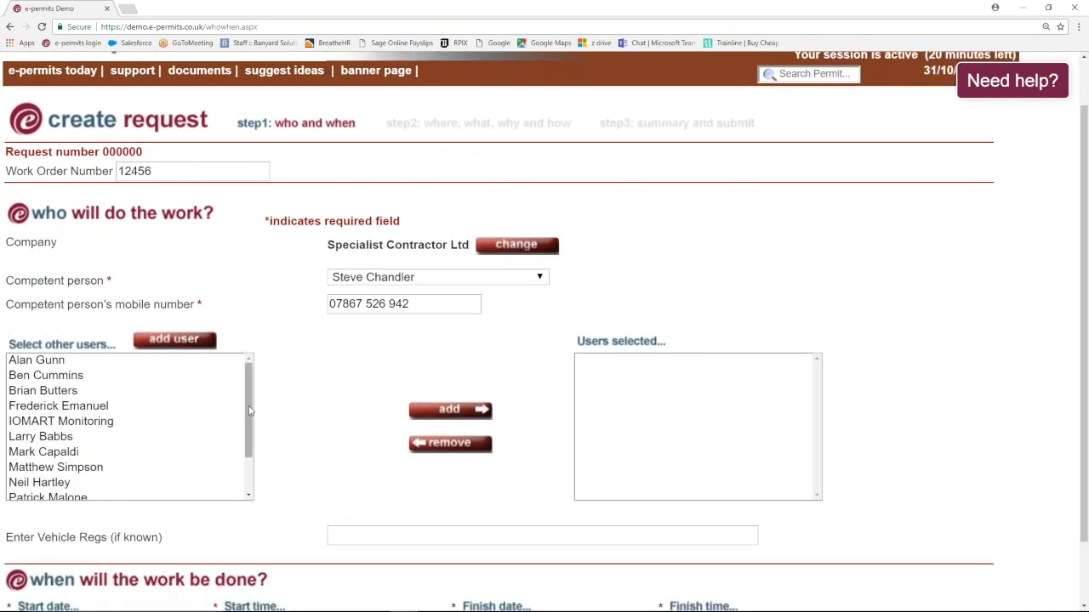
drag(250, 415, 252, 456)
click(40, 462)
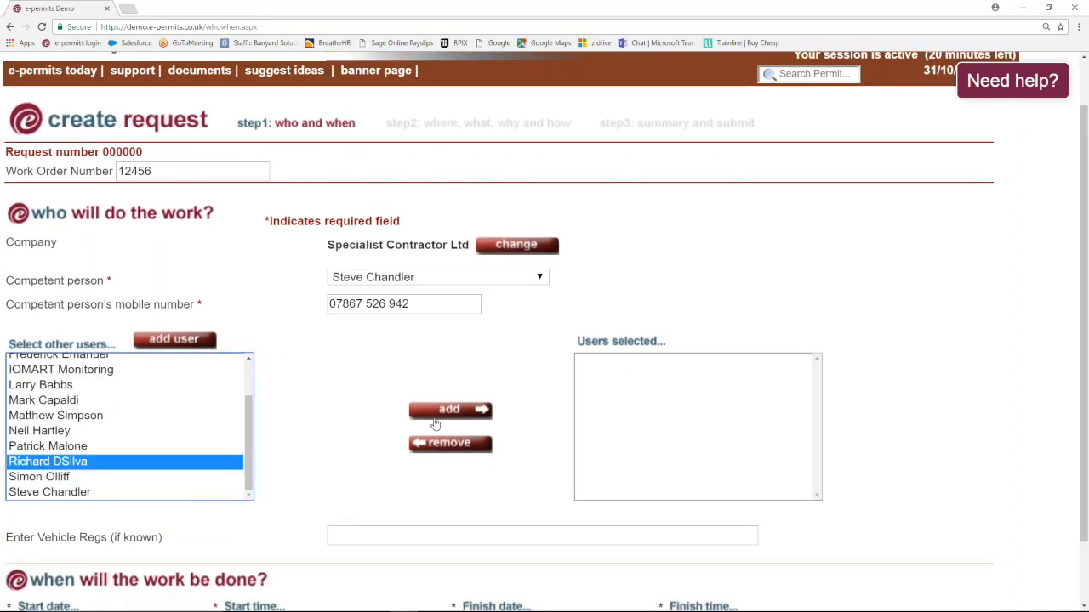
click(438, 411)
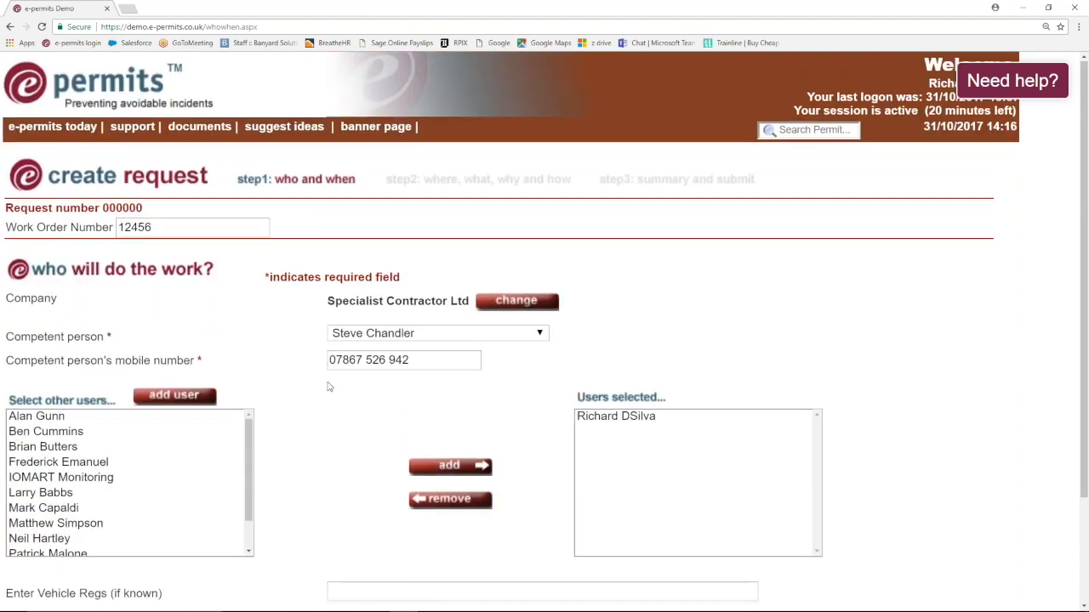
scroll(330, 387, down, 4)
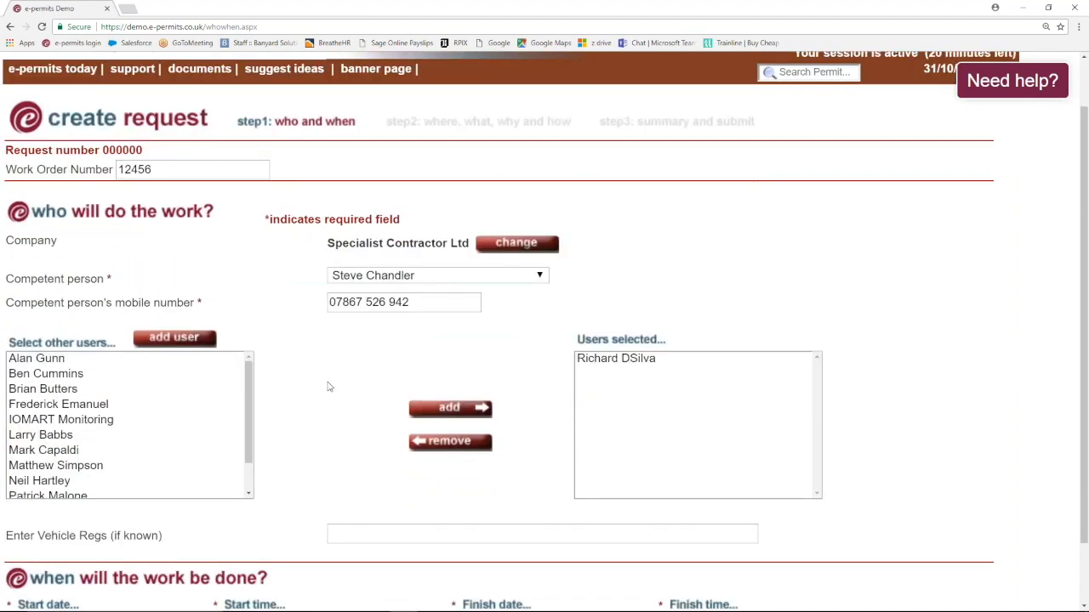
click(354, 463)
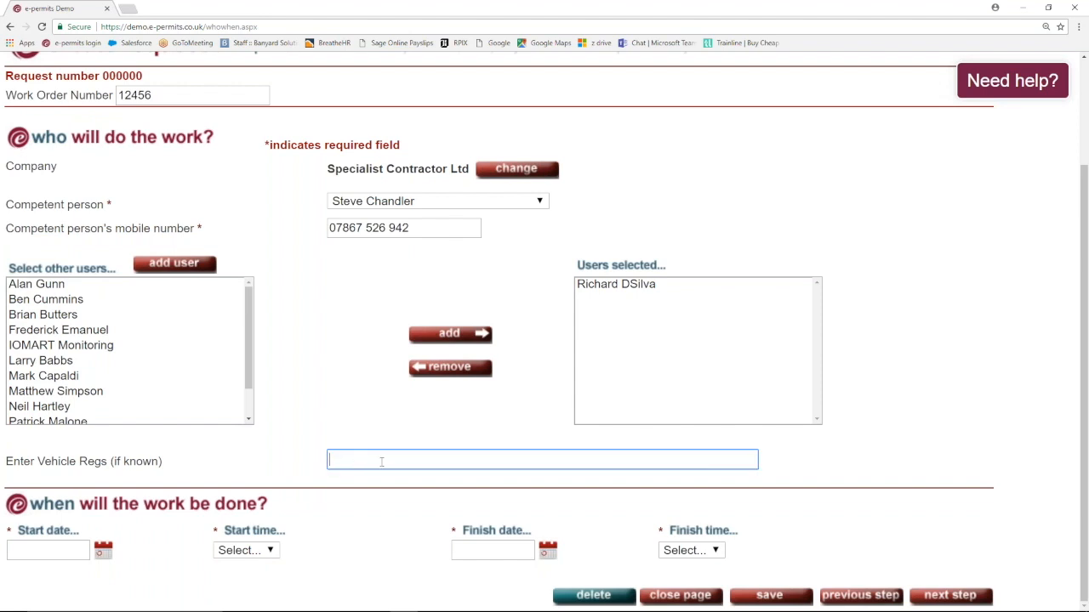
text(r)
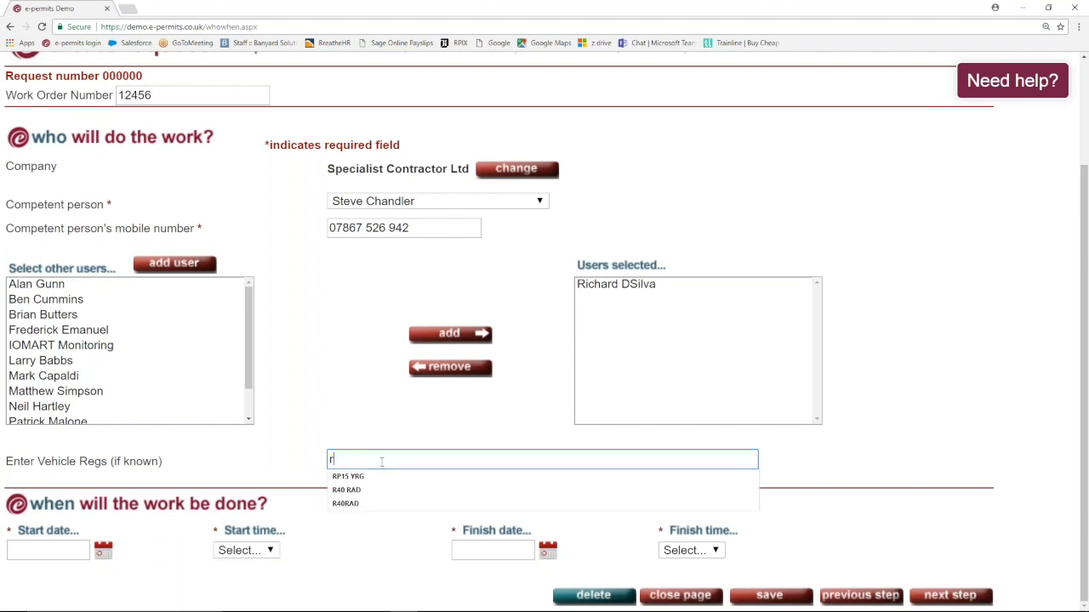
click(357, 477)
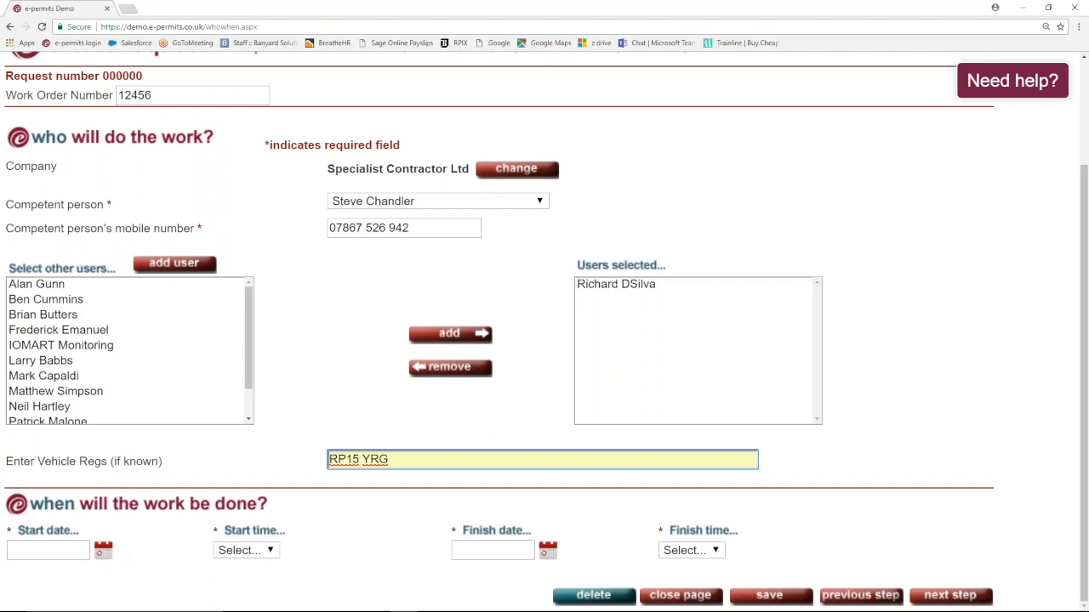
- Set the work start to 02/11/2017 at 09:00
click(103, 551)
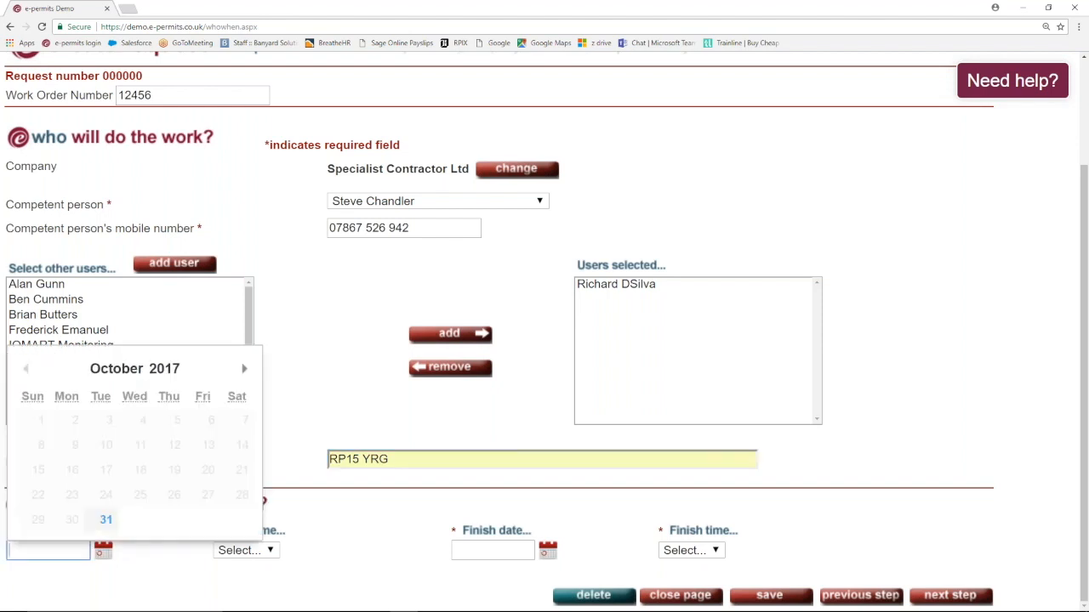
click(244, 368)
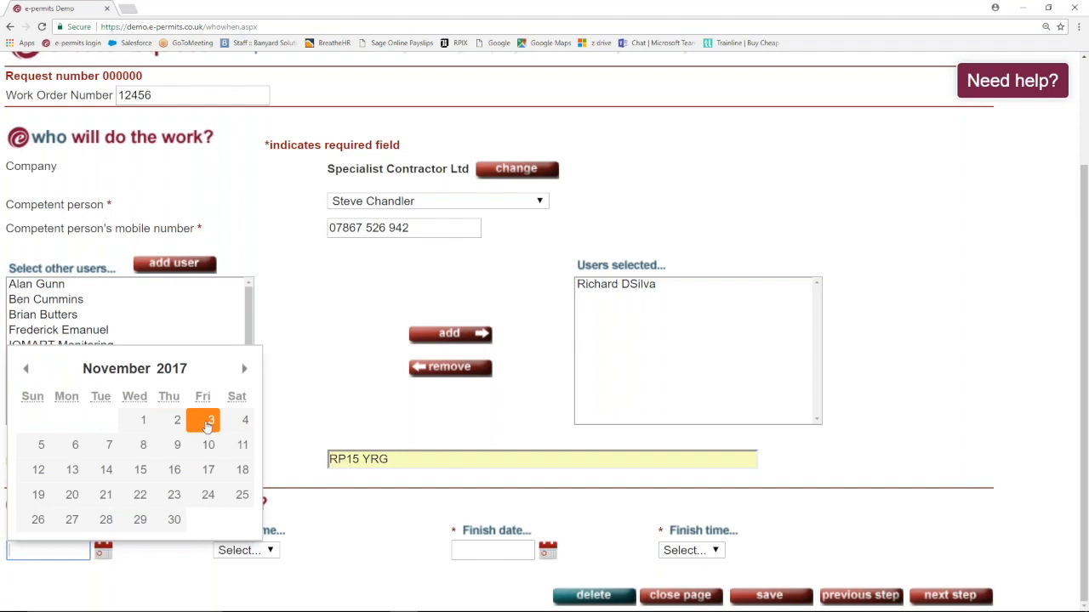
click(177, 421)
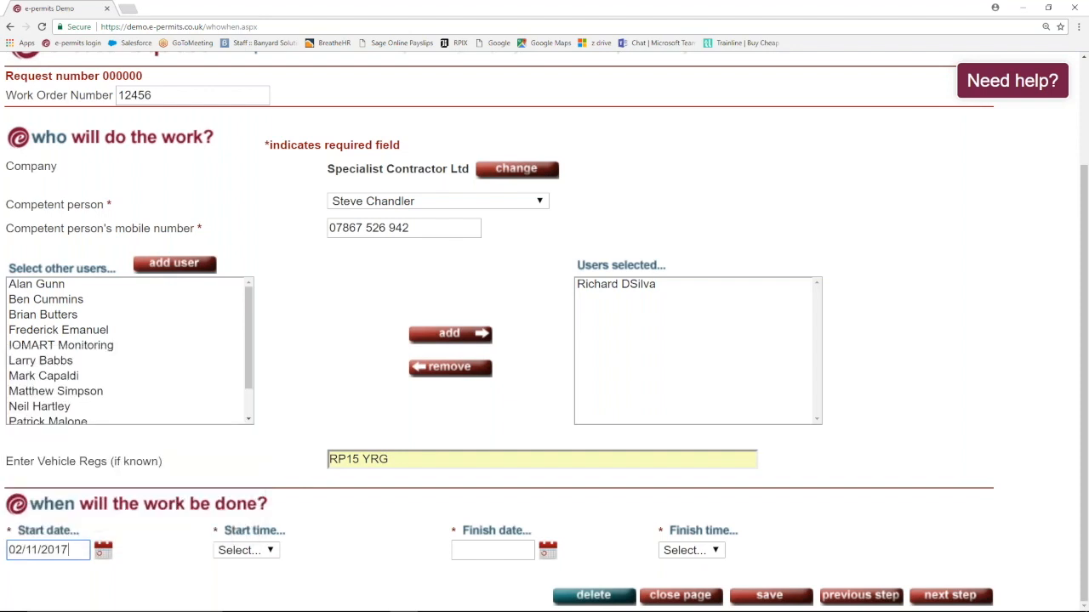
click(270, 551)
click(264, 534)
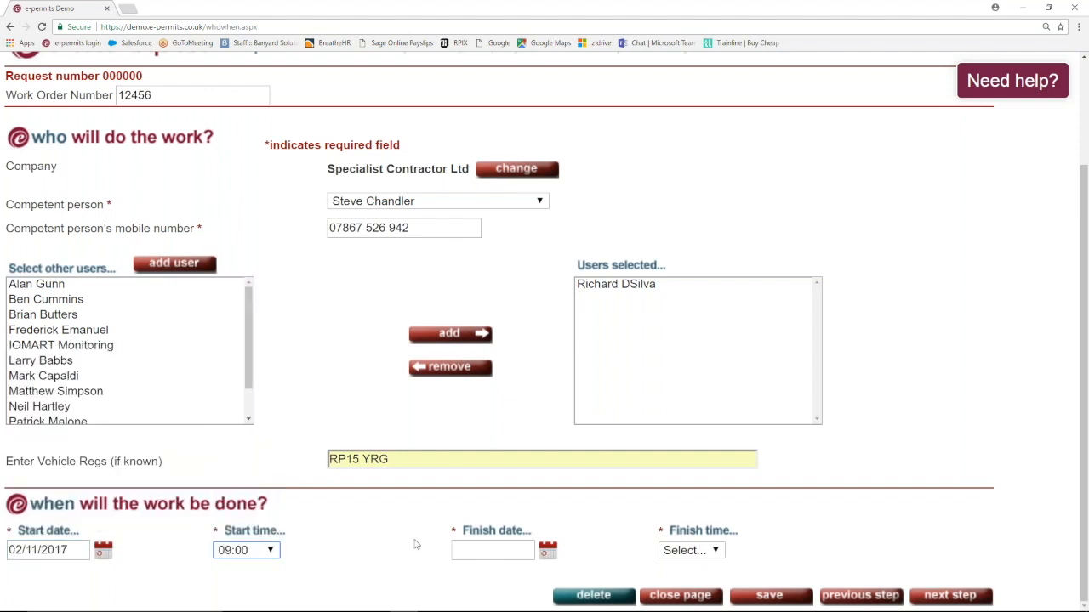
- Set the finish to 02/11/2017 at 17:00 and continue to step 2
click(546, 554)
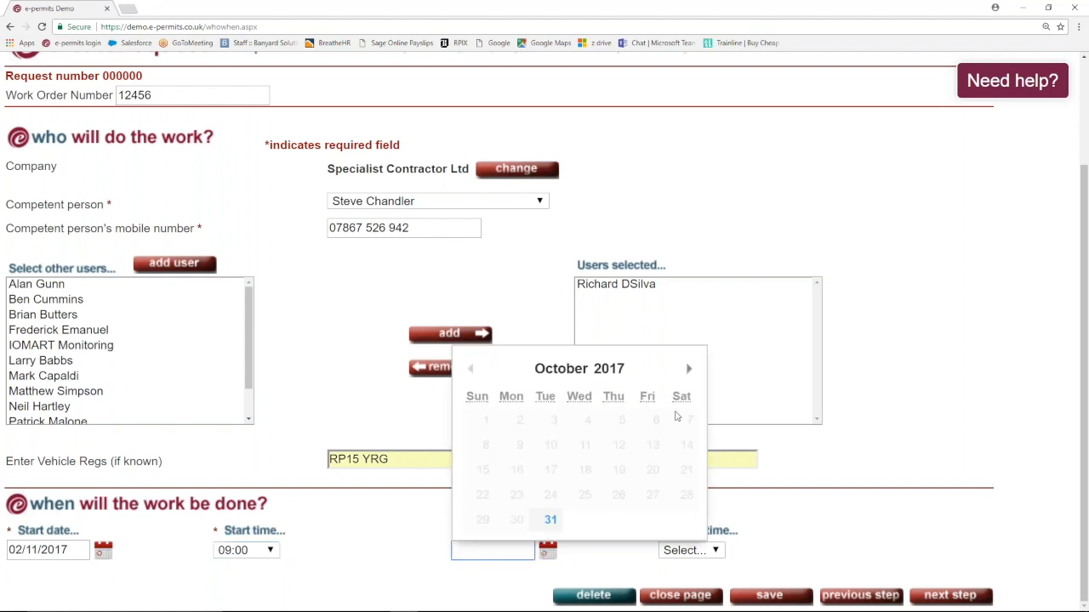
click(692, 369)
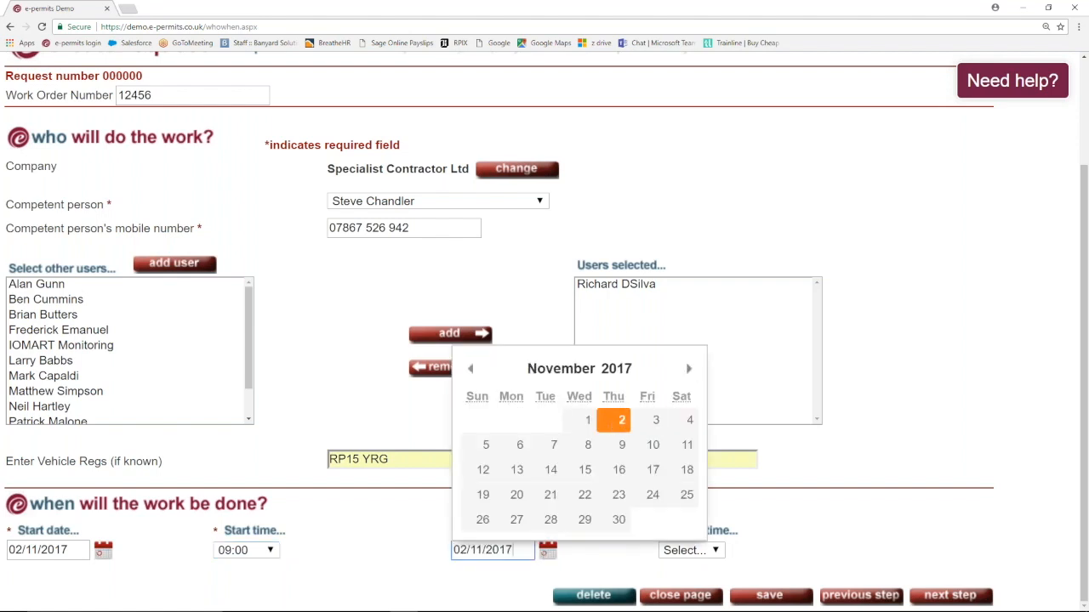
click(613, 421)
click(714, 551)
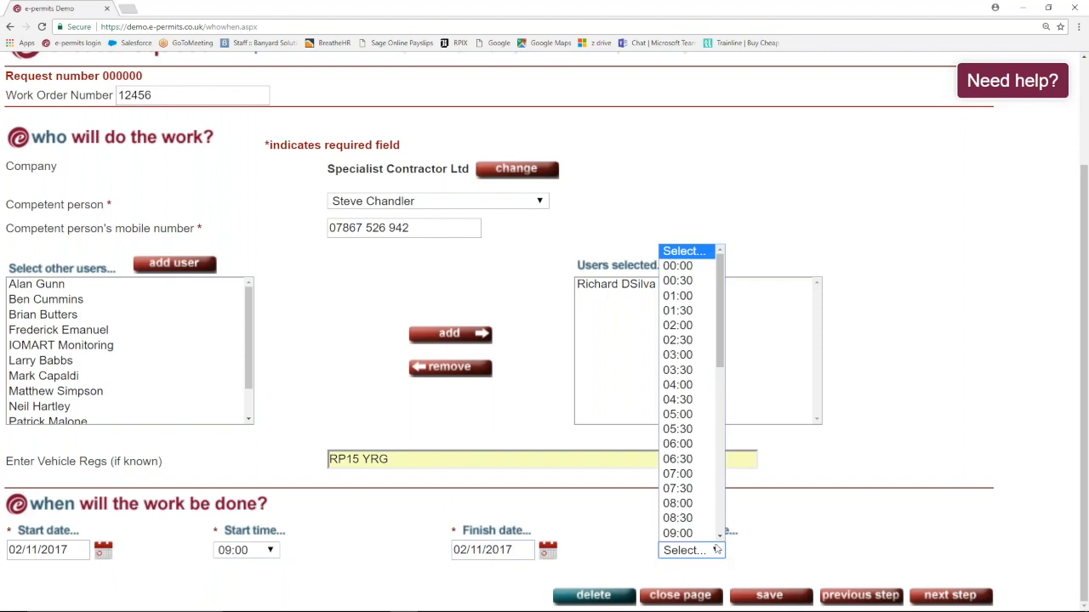
scroll(722, 528, down, 6)
click(693, 518)
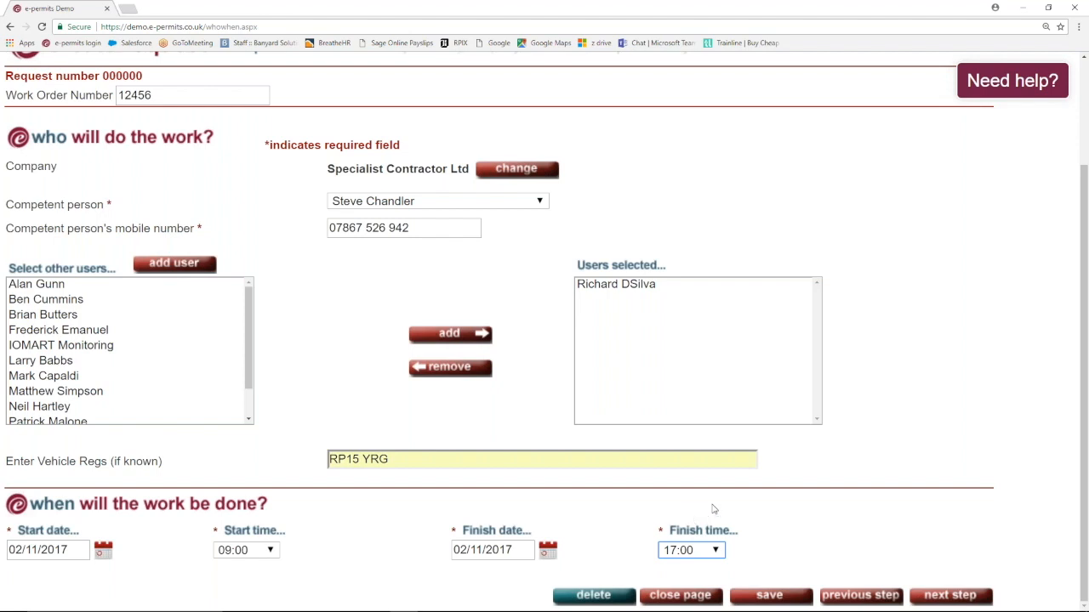
click(950, 598)
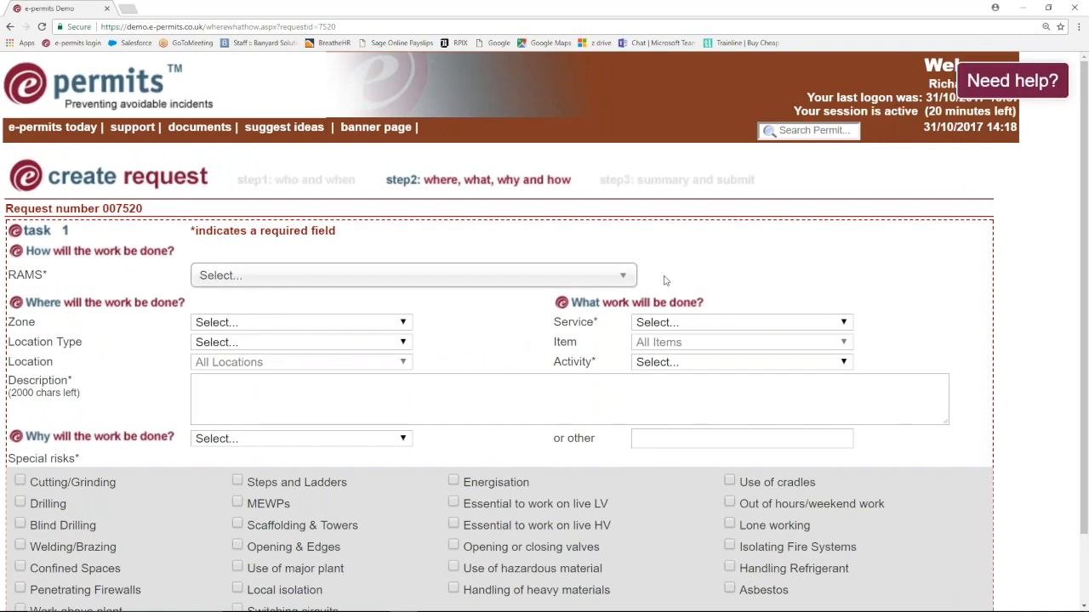
- Choose AC - heating as the service, leaving RAMS unselected for now
click(624, 279)
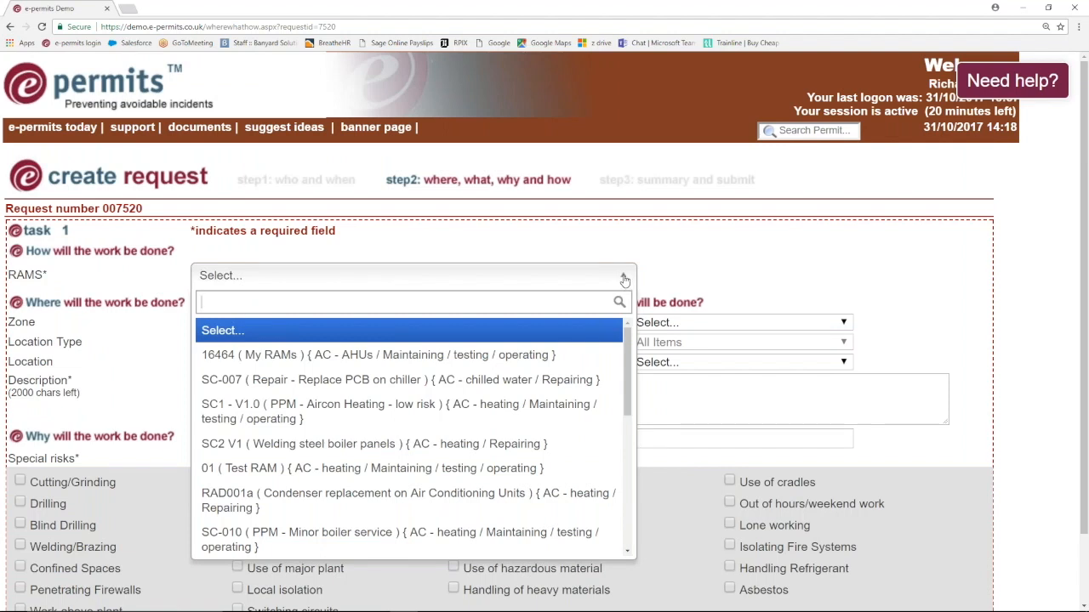
click(624, 279)
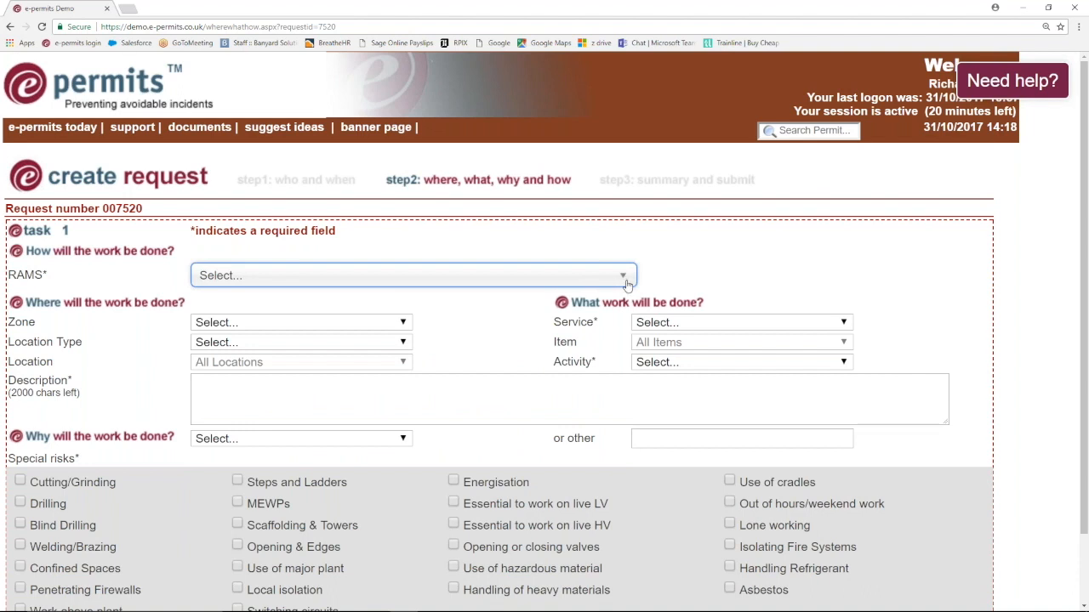
click(849, 323)
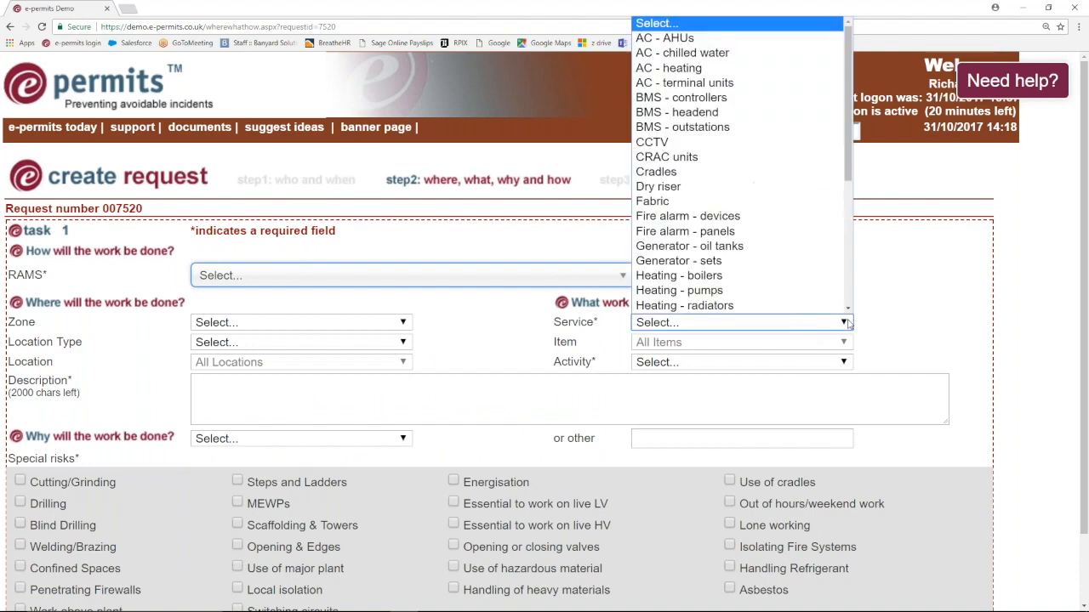
click(674, 69)
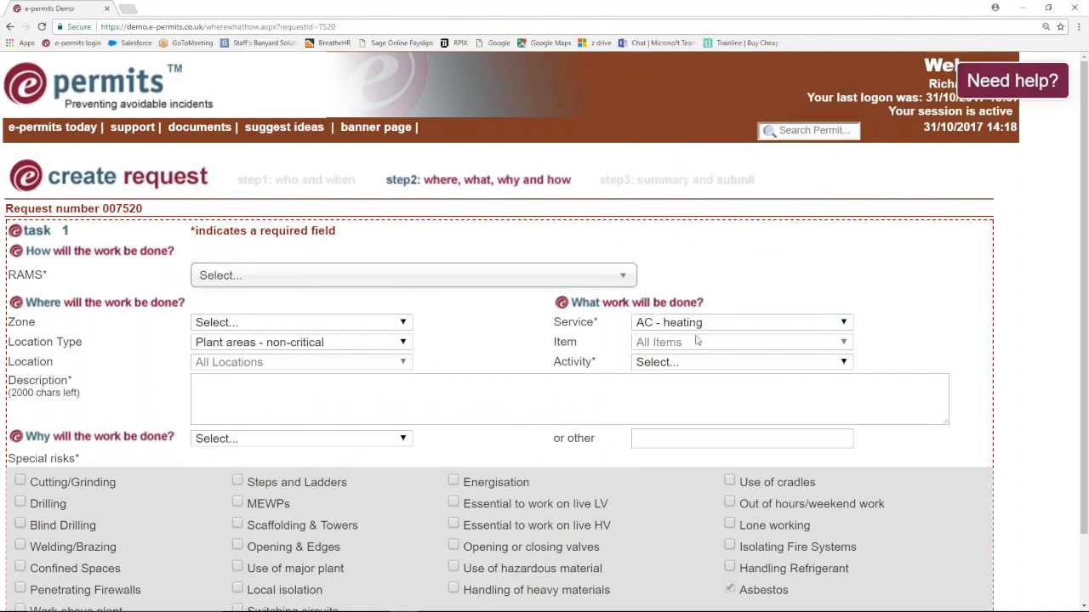
- Set activity to Repairing, description 'Welding a plate', and zone Roof - upper level
click(703, 364)
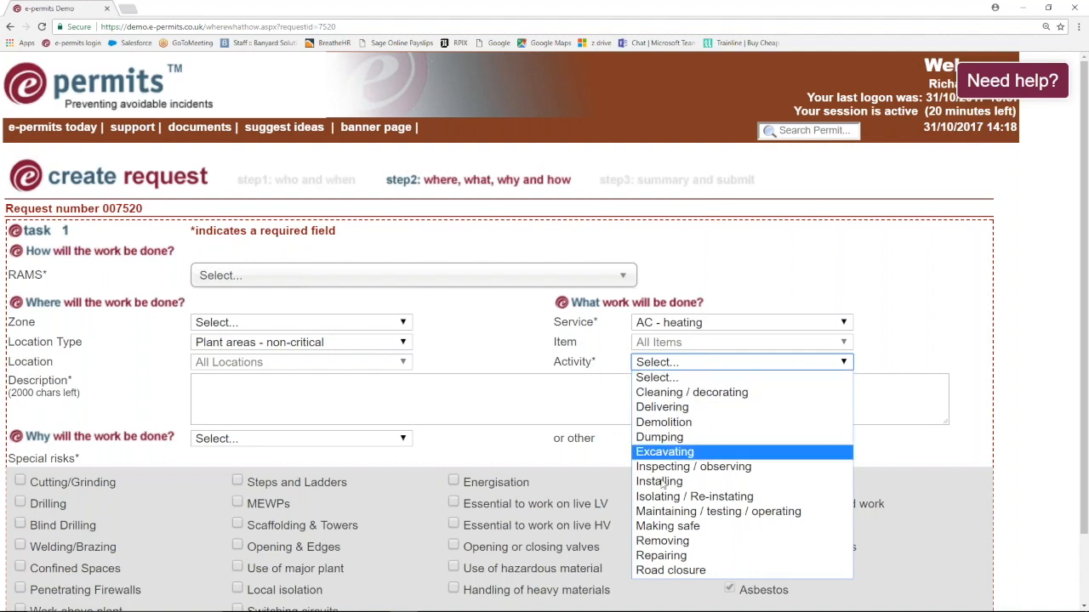
click(664, 557)
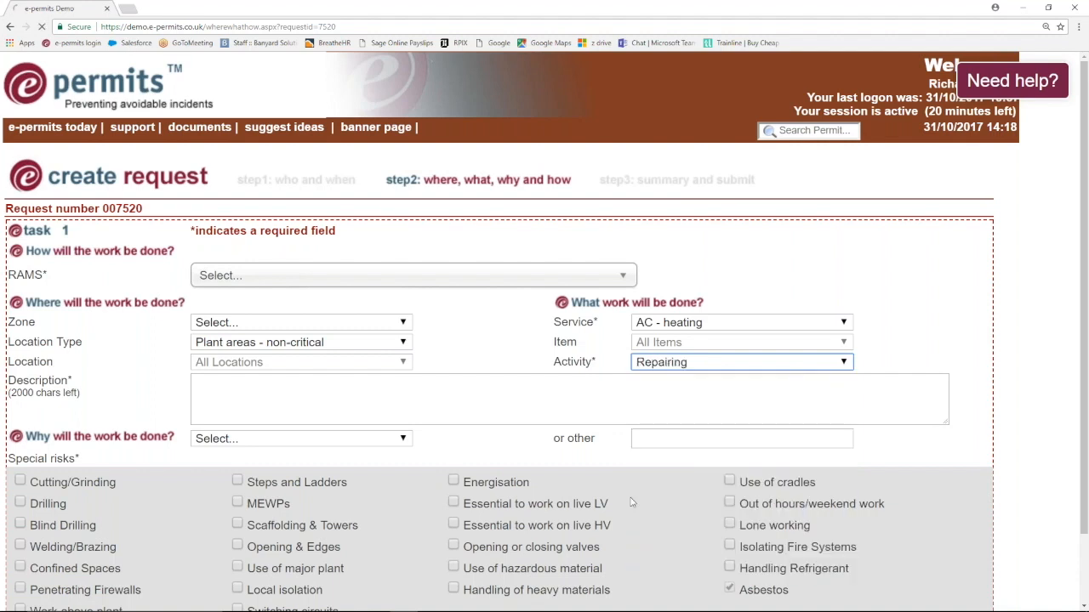
click(305, 387)
text(Welding a plate)
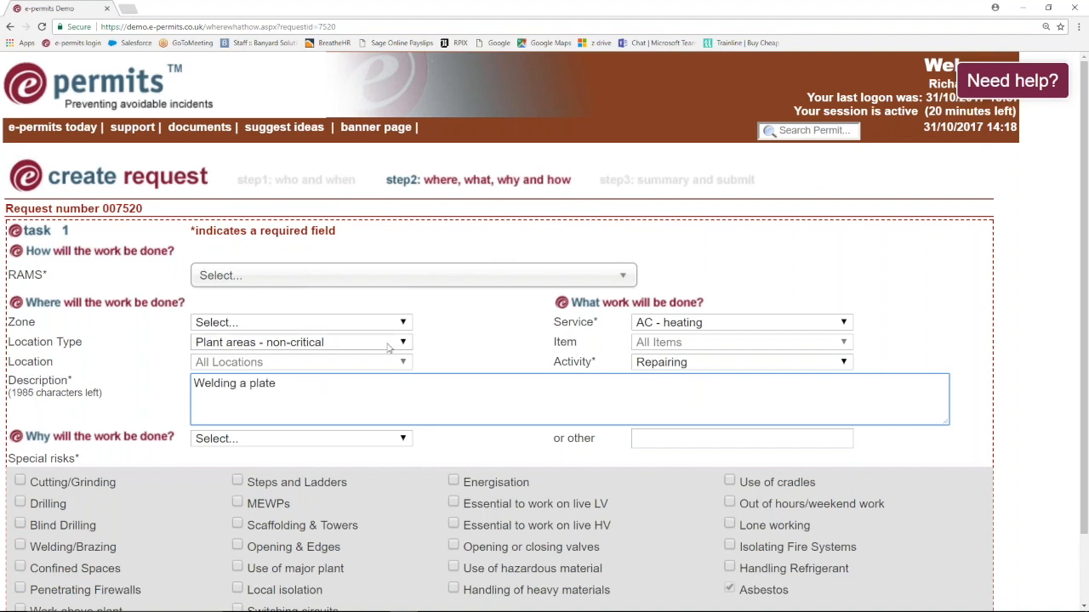
click(404, 324)
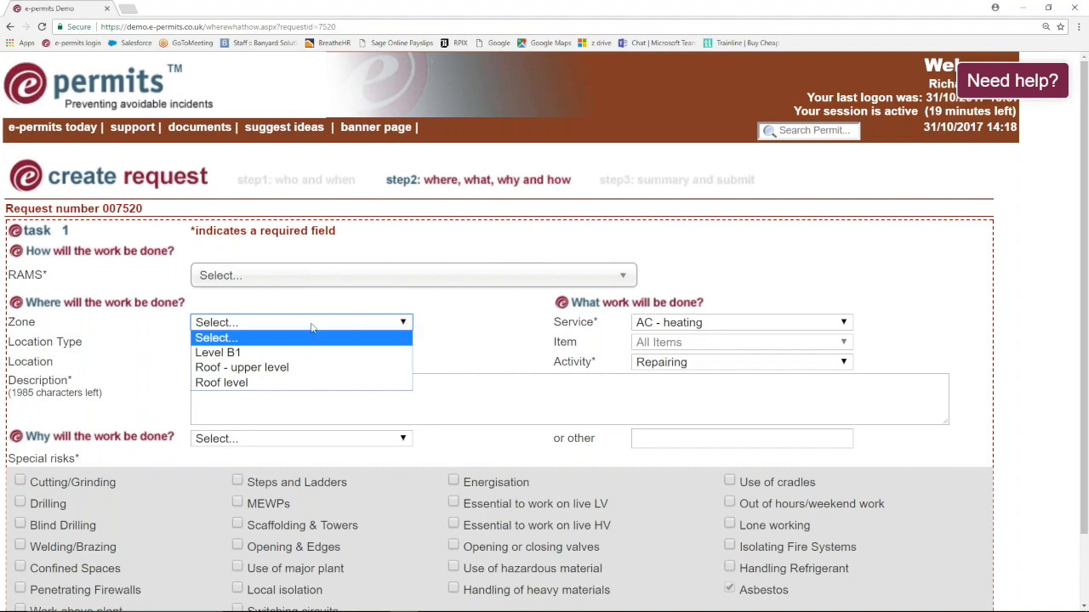
click(255, 367)
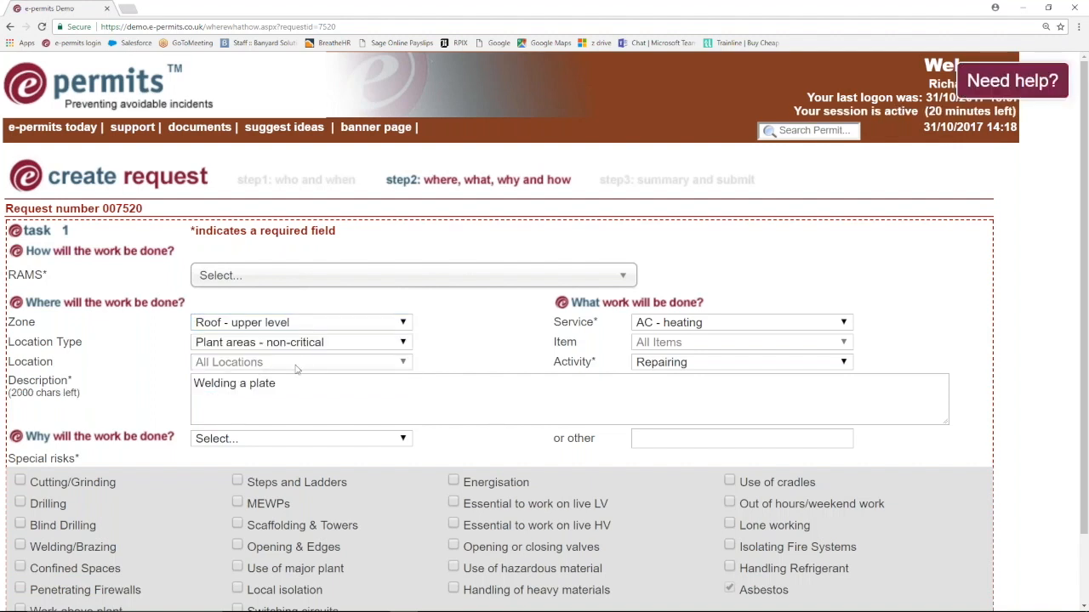
- Give Building services fault as the reason for the work
click(255, 439)
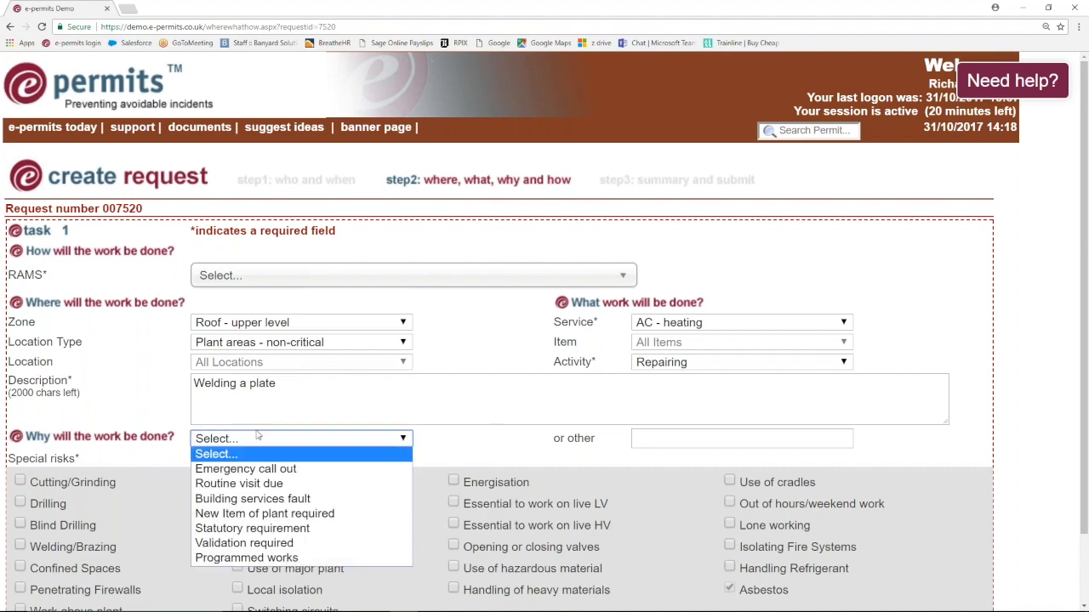
click(241, 498)
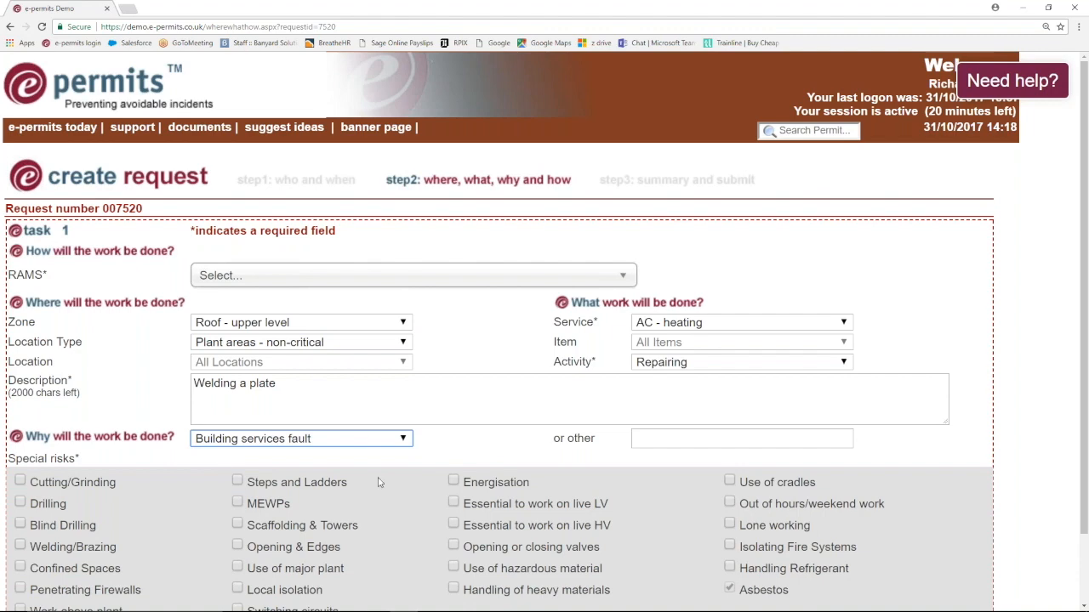
scroll(417, 464, down, 1)
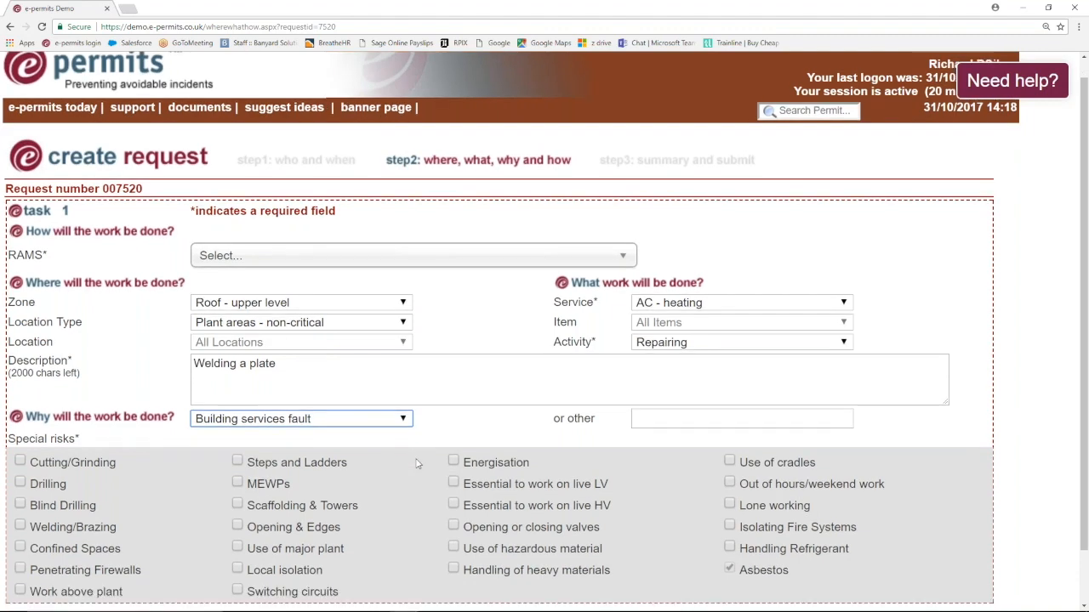
scroll(417, 464, down, 2)
scroll(417, 460, up, 2)
scroll(417, 458, down, 2)
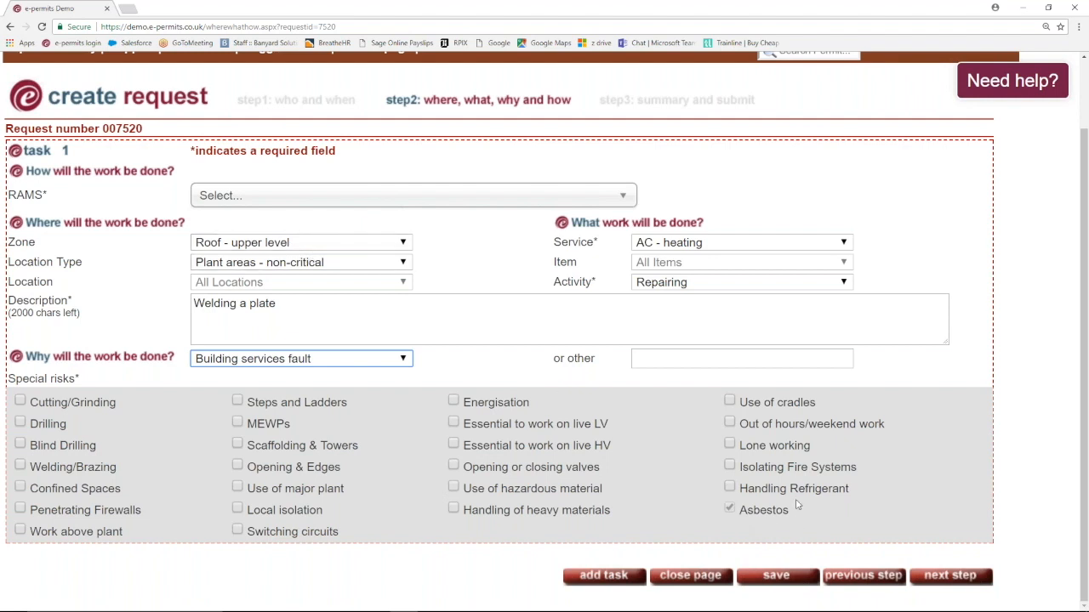
- Tick Confined Spaces and Welding/Brazing as special risks, keeping Asbestos ticked
click(730, 509)
click(730, 510)
click(20, 489)
click(20, 467)
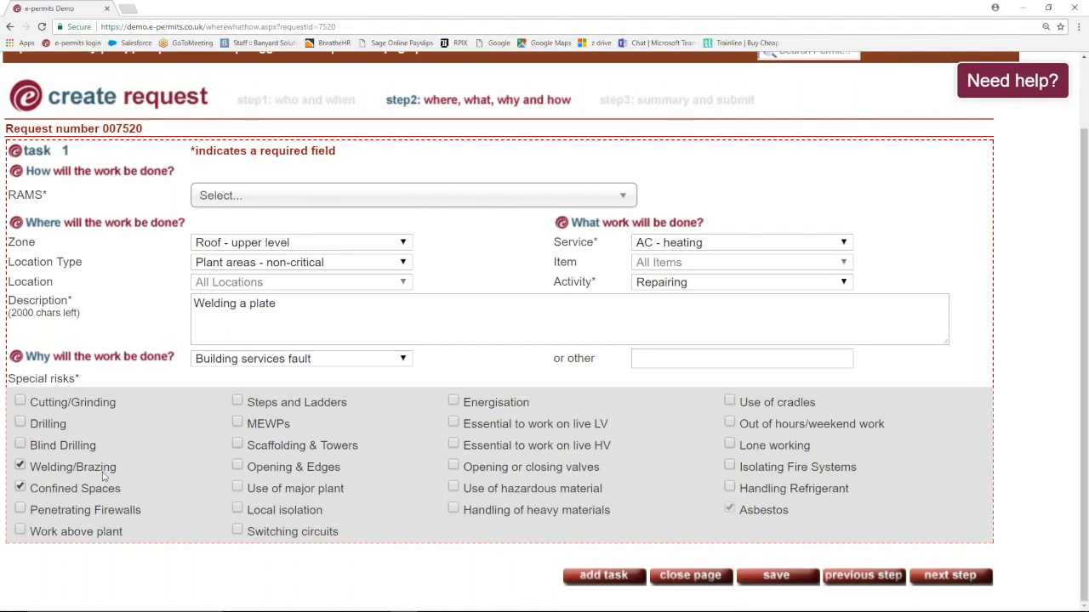
click(628, 196)
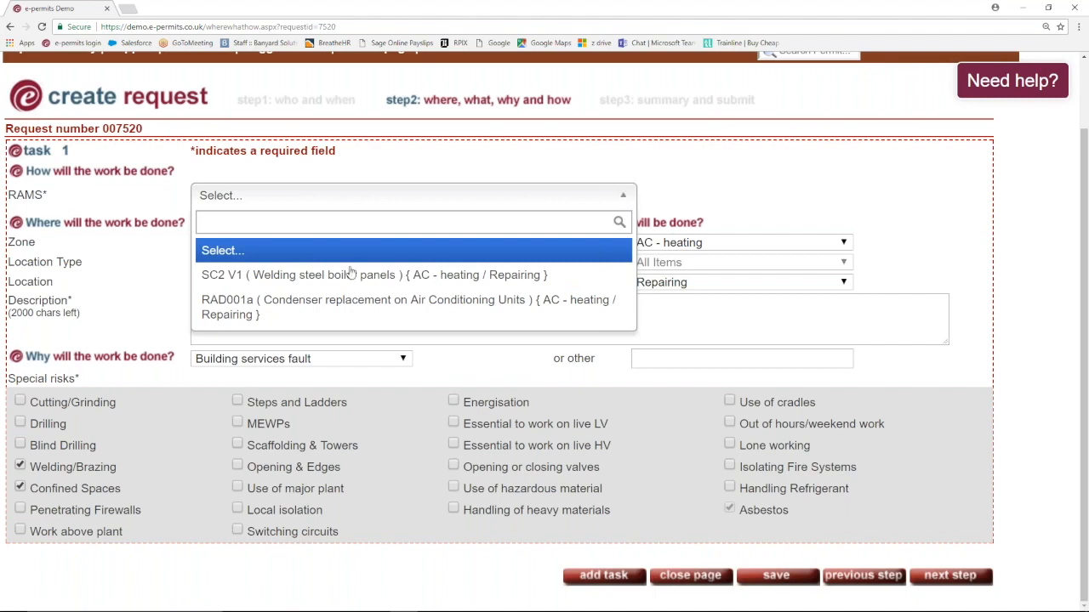
- Attach RAMS SC2 V1 welding steel boiler panels and proceed to the request summary
click(266, 275)
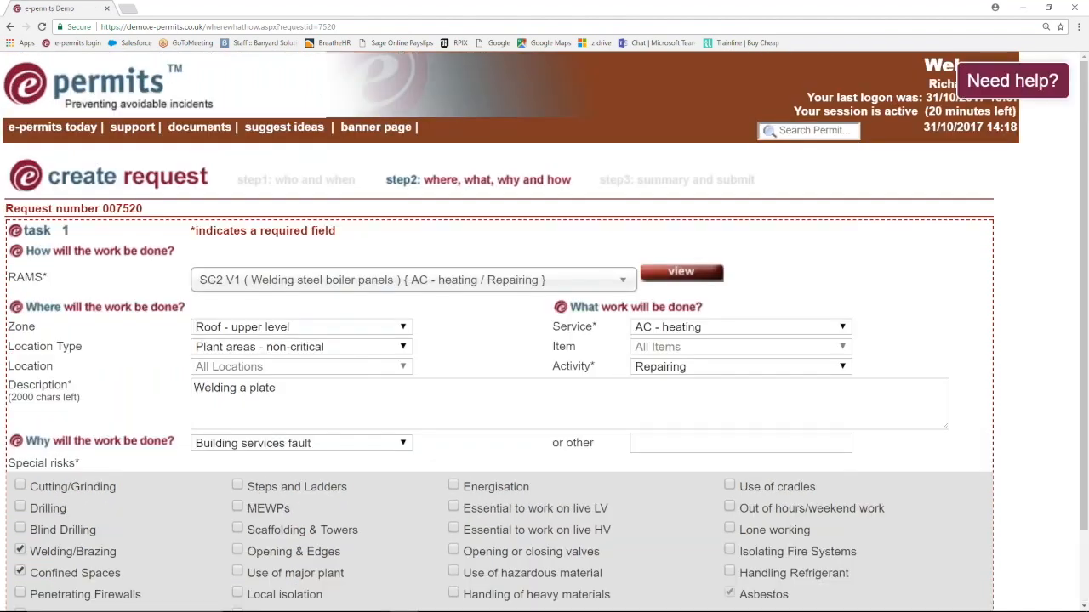
scroll(430, 307, down, 1)
scroll(430, 307, down, 1)
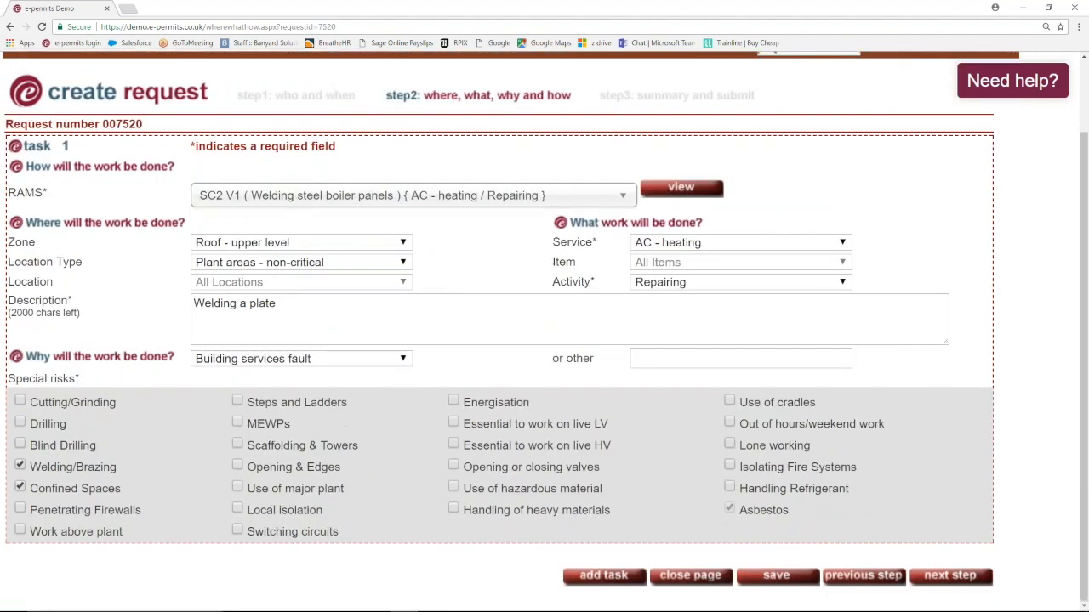
click(950, 575)
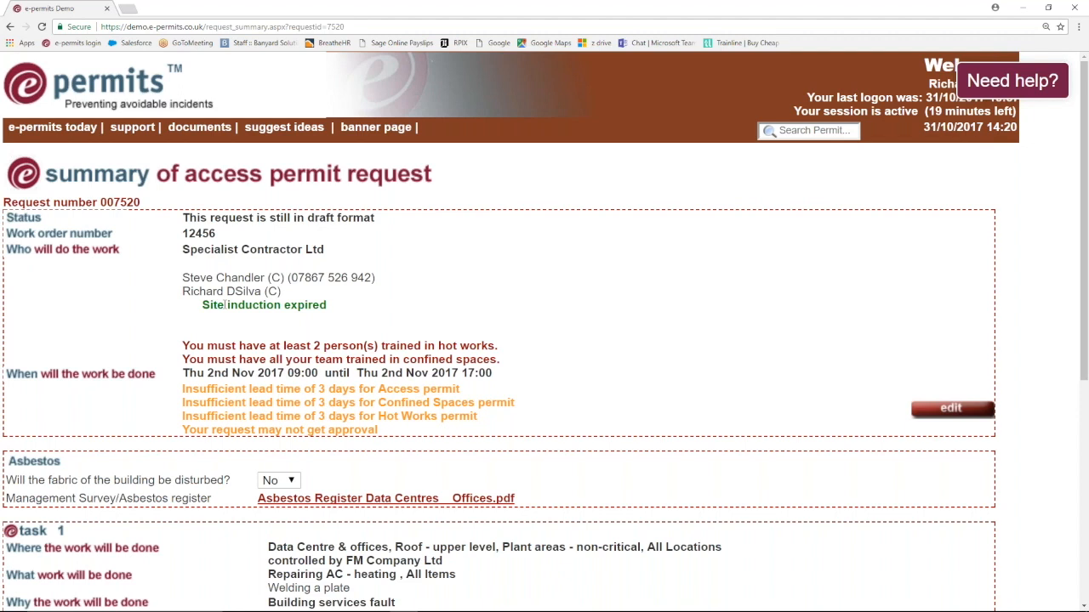
- Try submitting the access permit request from the bottom of the summary page
scroll(226, 305, down, 1)
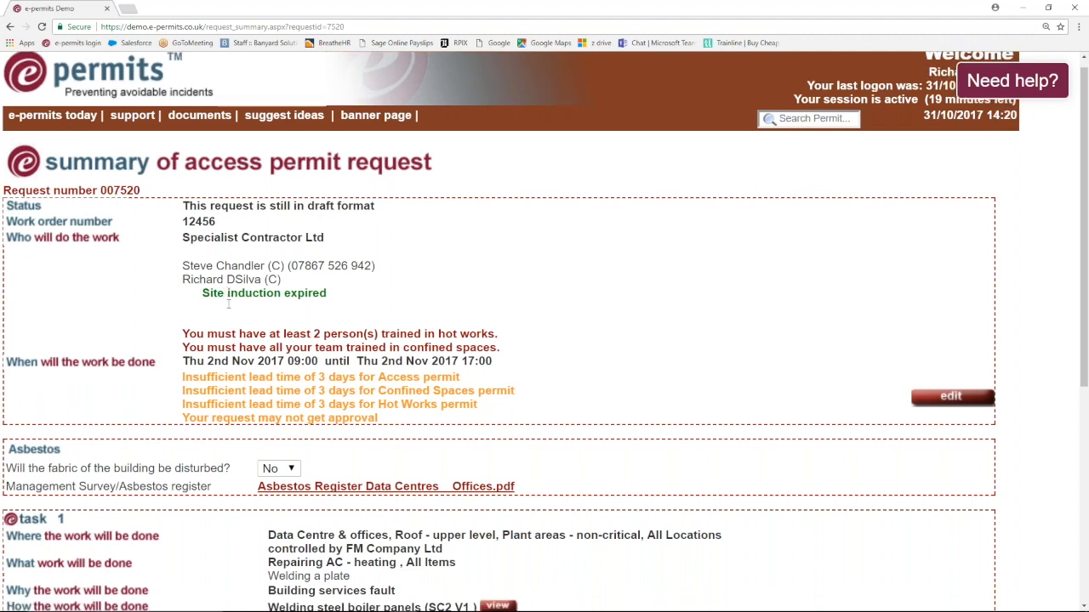
scroll(228, 305, down, 1)
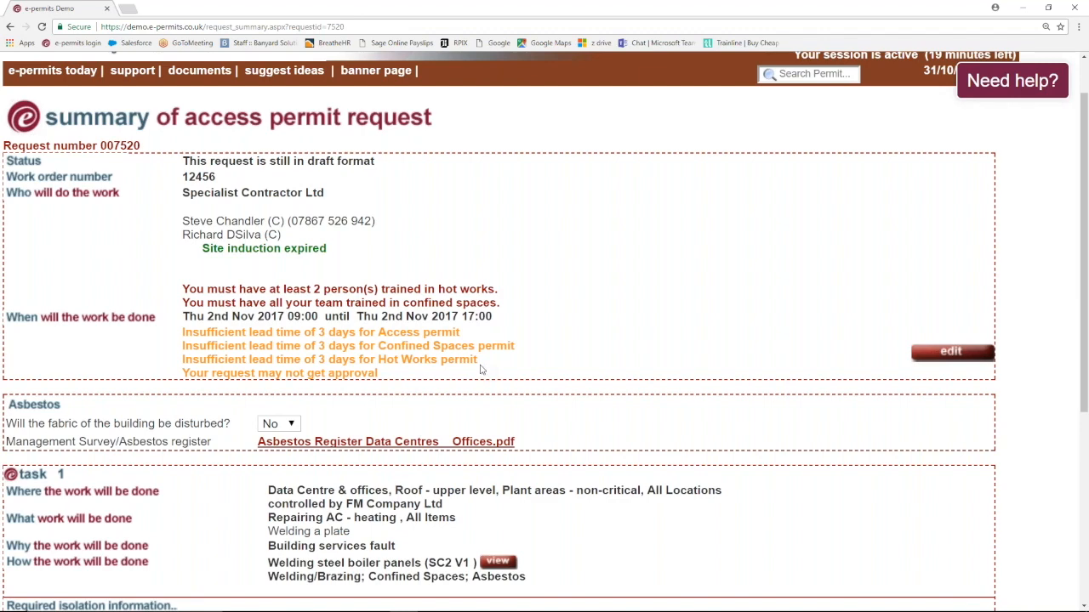
scroll(516, 357, down, 1)
scroll(516, 357, down, 3)
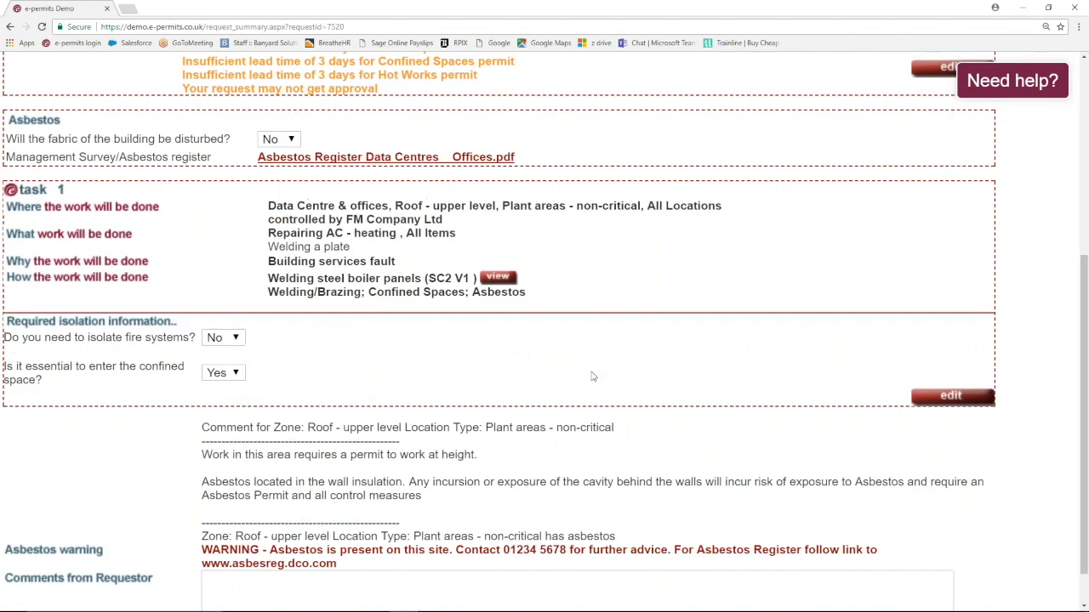
click(948, 600)
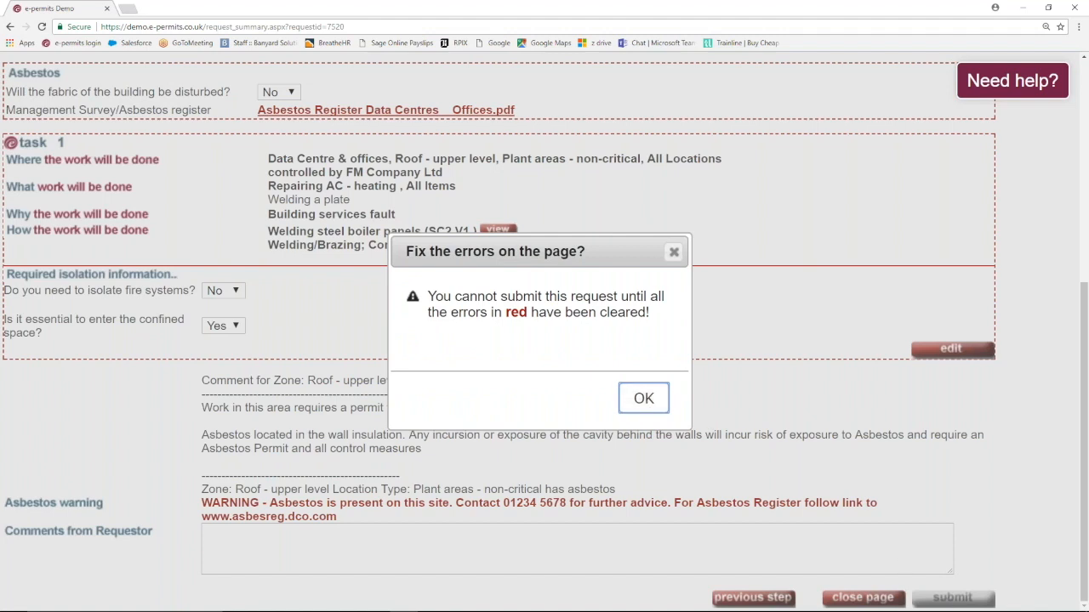
- Dismiss the errors warning, return to step 1 and remove the existing extra worker
click(643, 398)
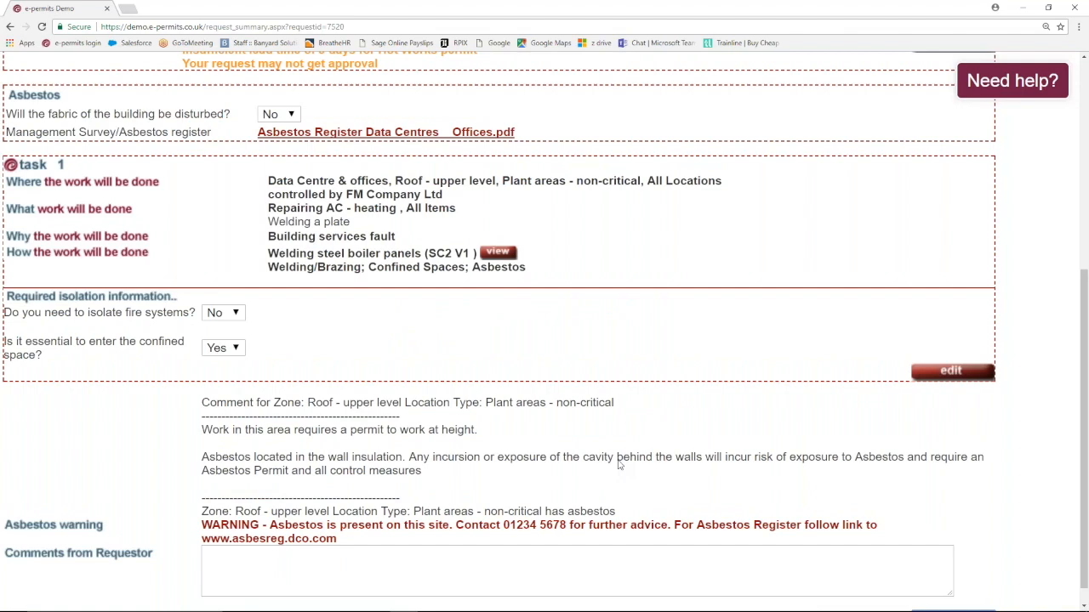
scroll(619, 464, up, 3)
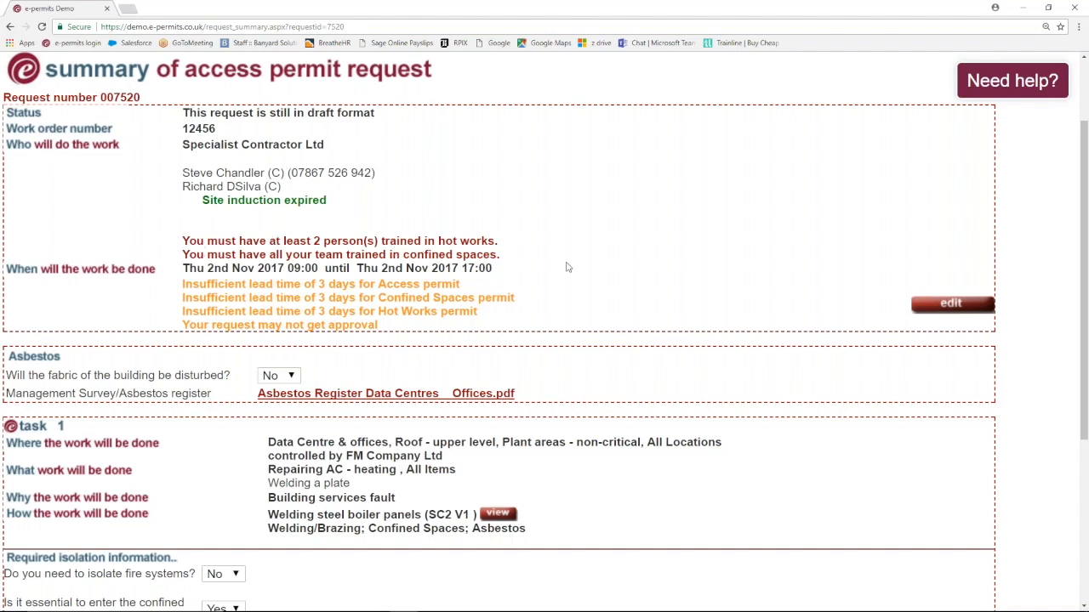
click(951, 306)
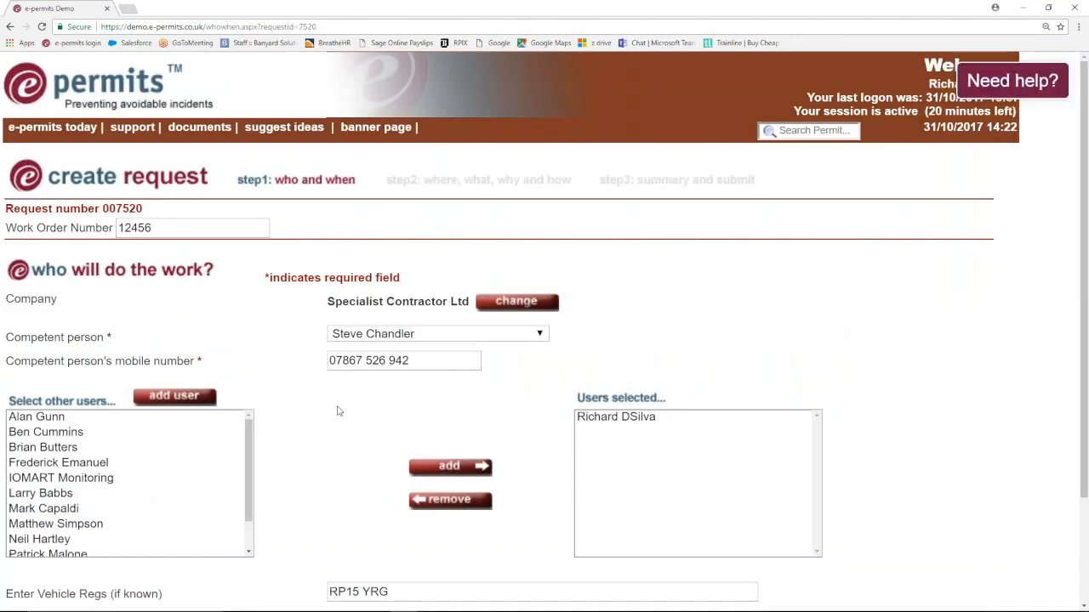
click(627, 417)
click(439, 505)
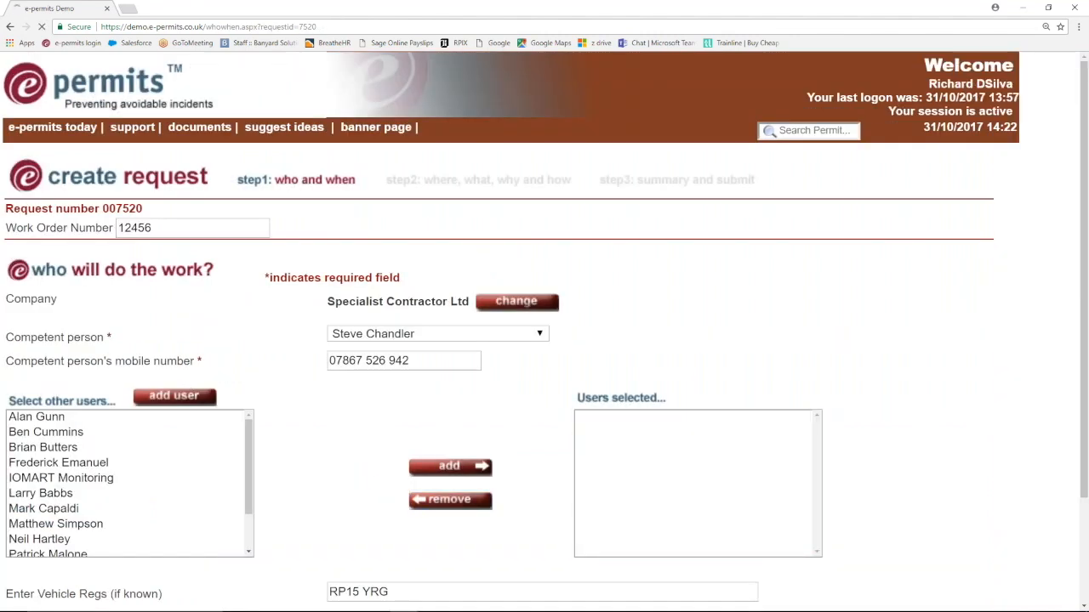
- Add a different user to the team and continue to step 2
click(49, 465)
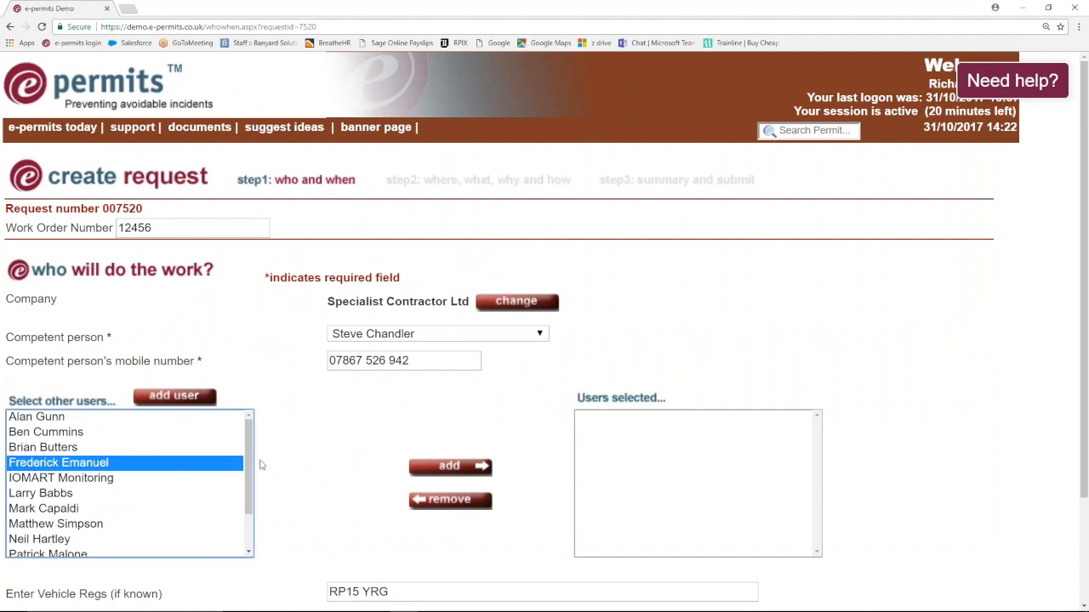
click(438, 468)
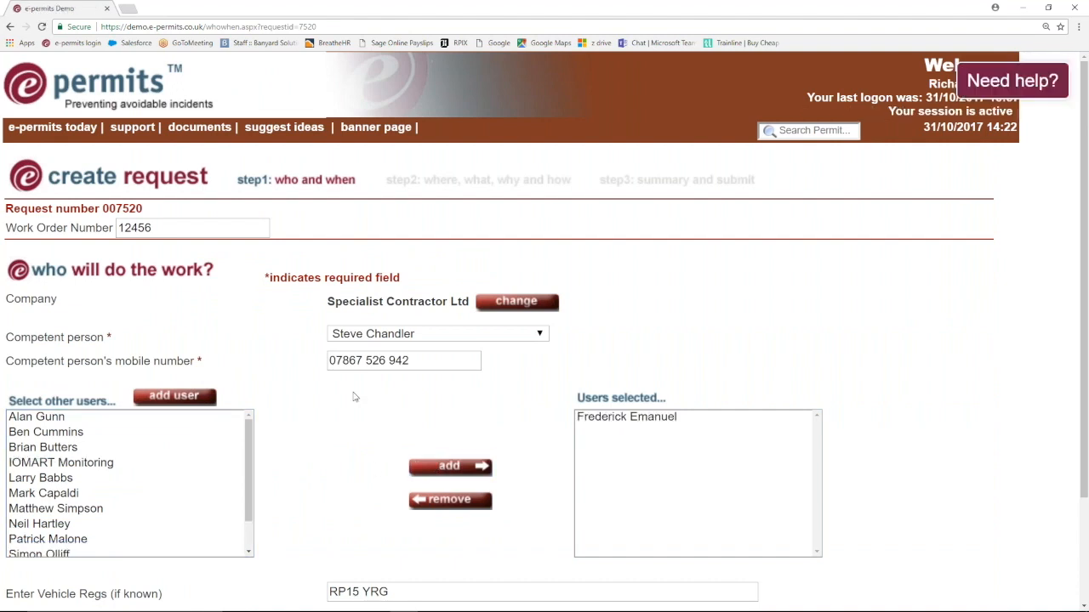
scroll(354, 396, down, 3)
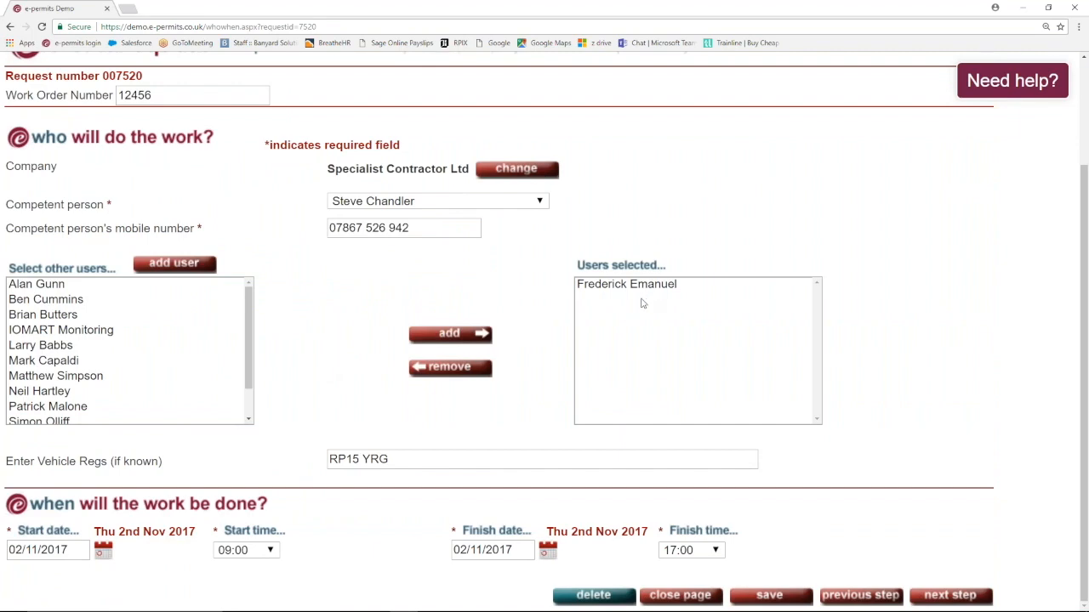
click(947, 598)
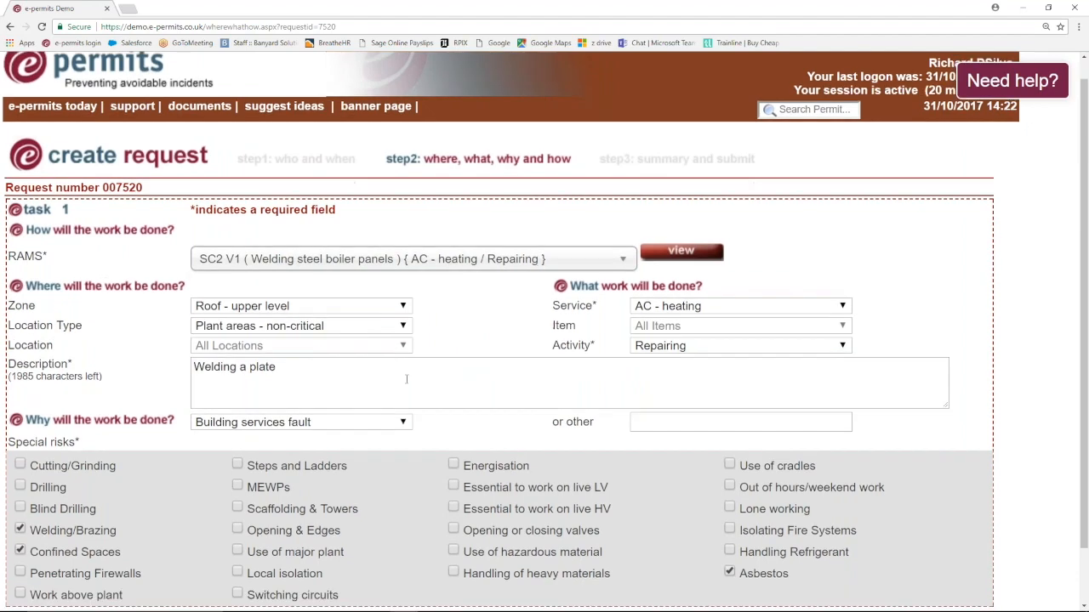
- Continue to the access permit request summary and scroll through it for review
scroll(406, 379, down, 1)
click(948, 577)
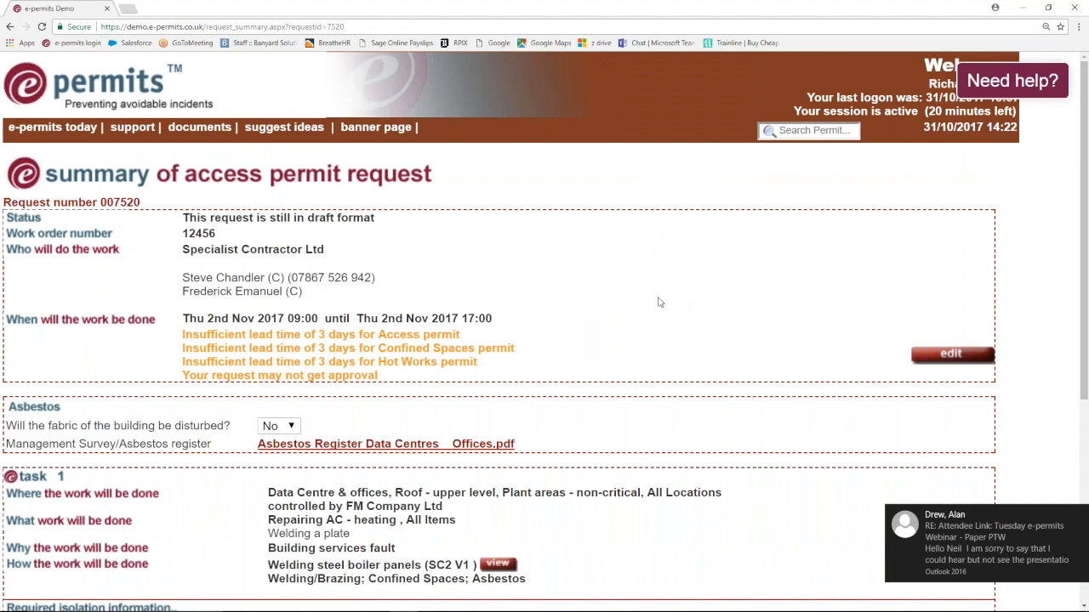
scroll(631, 462, down, 1)
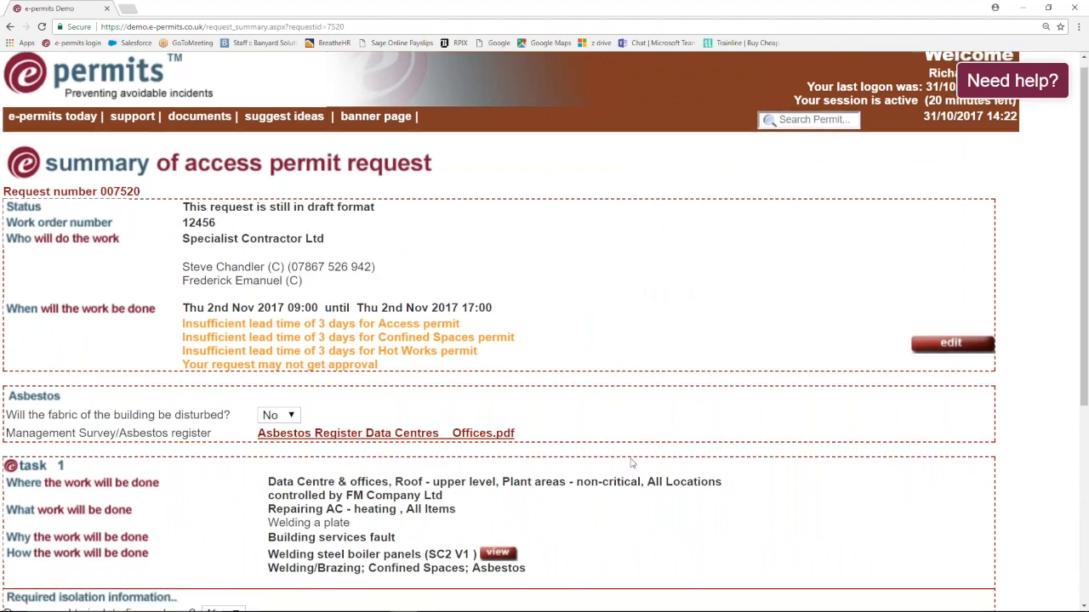
scroll(631, 463, down, 4)
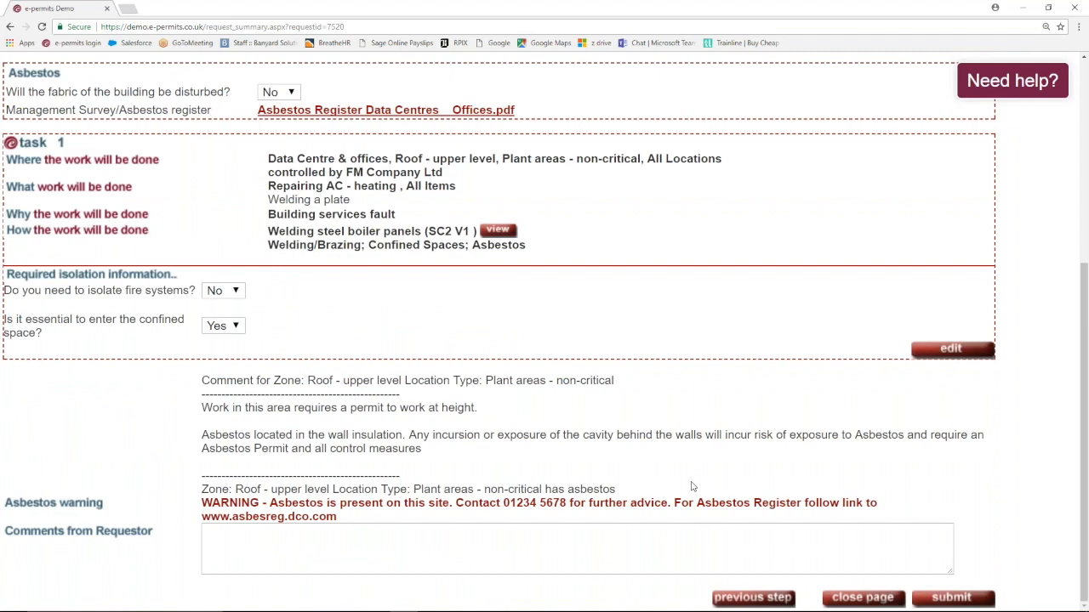
scroll(691, 485, up, 1)
scroll(691, 485, up, 2)
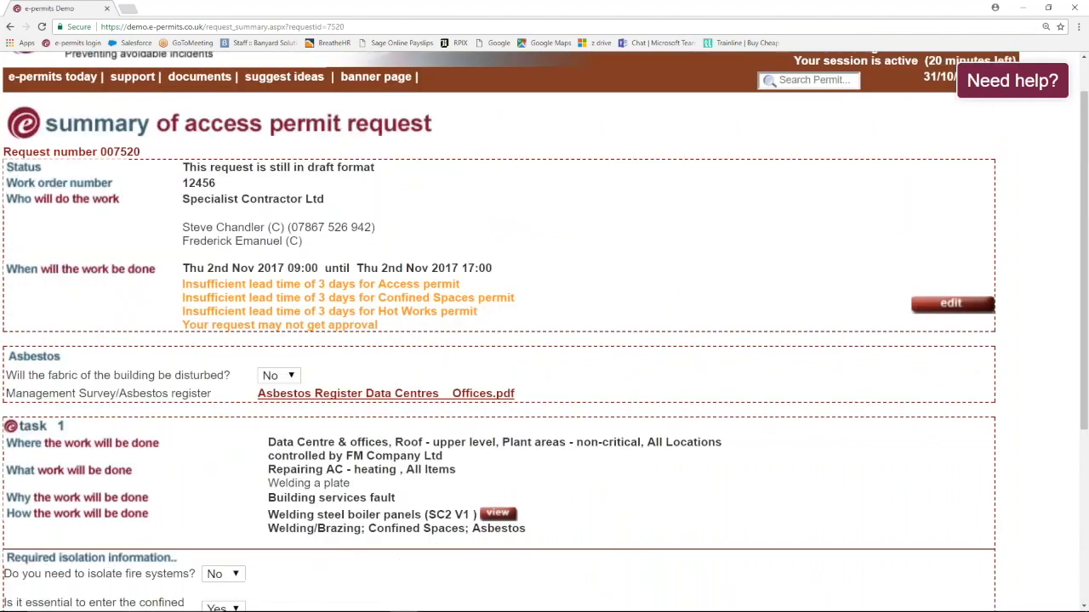
scroll(560, 456, down, 3)
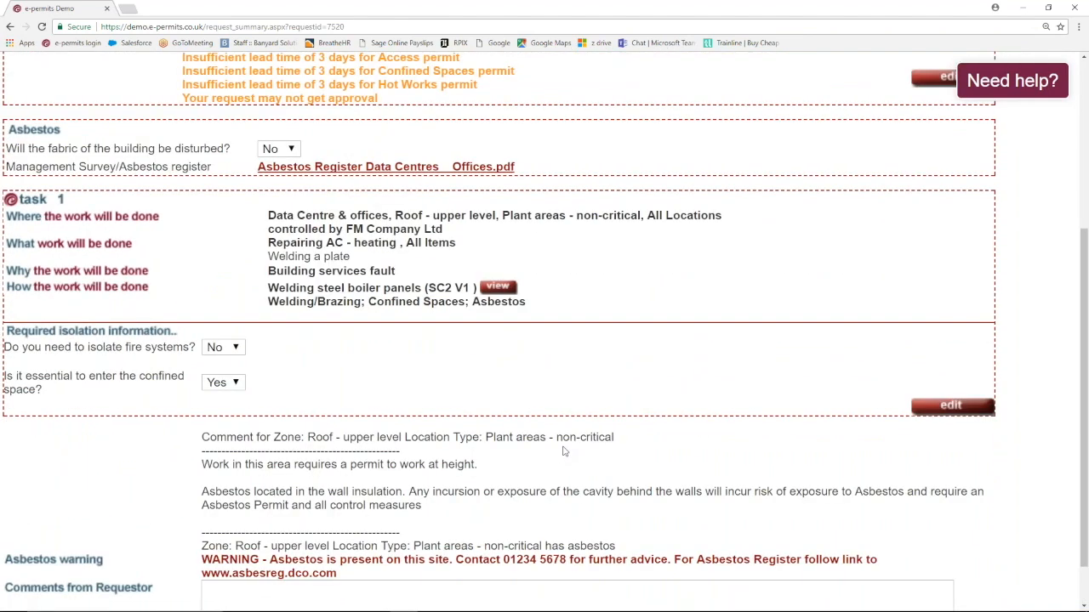
- Keep the building fabric answer at No, view the asbestos register PDF, and submit the request
click(293, 150)
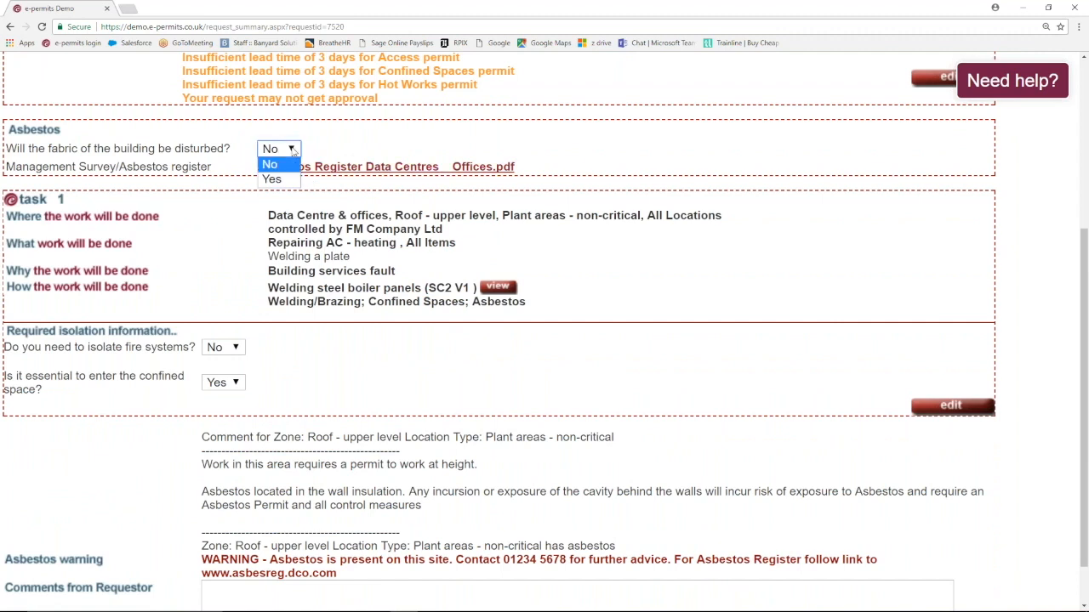
click(293, 149)
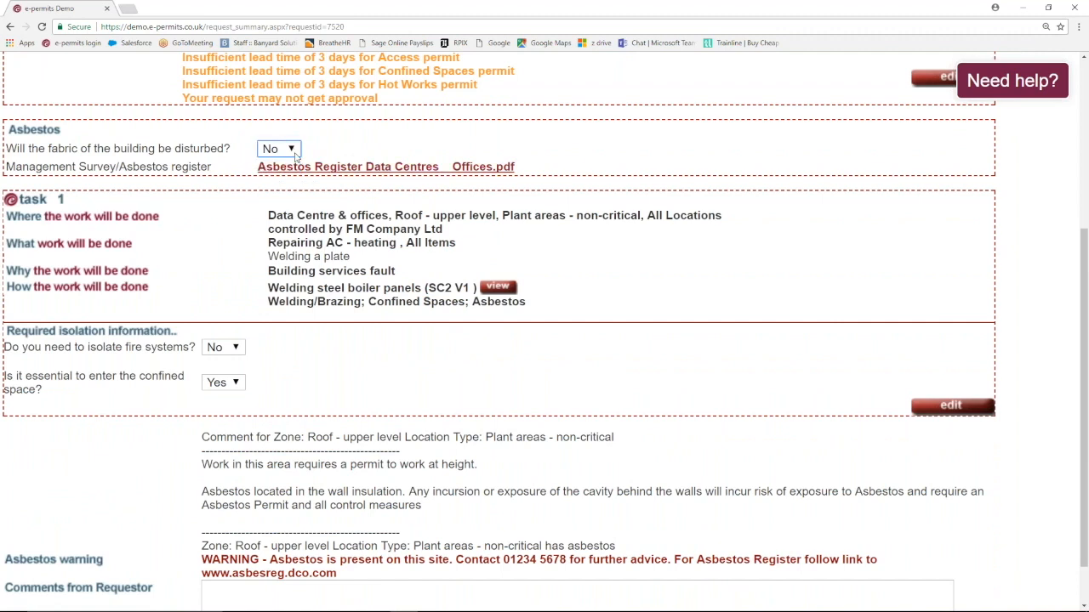
click(345, 174)
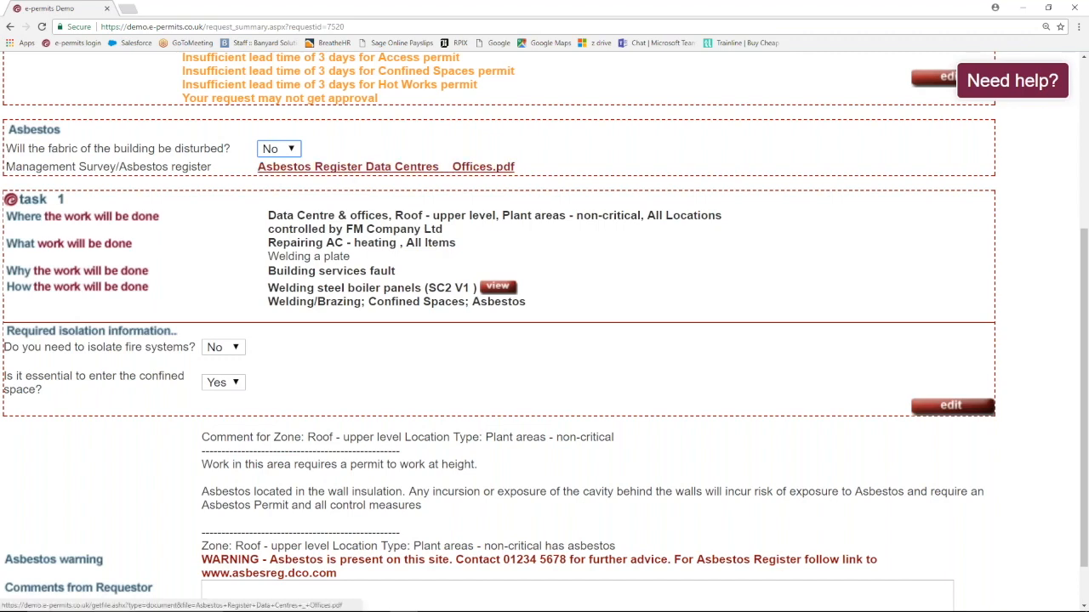
scroll(878, 556, down, 1)
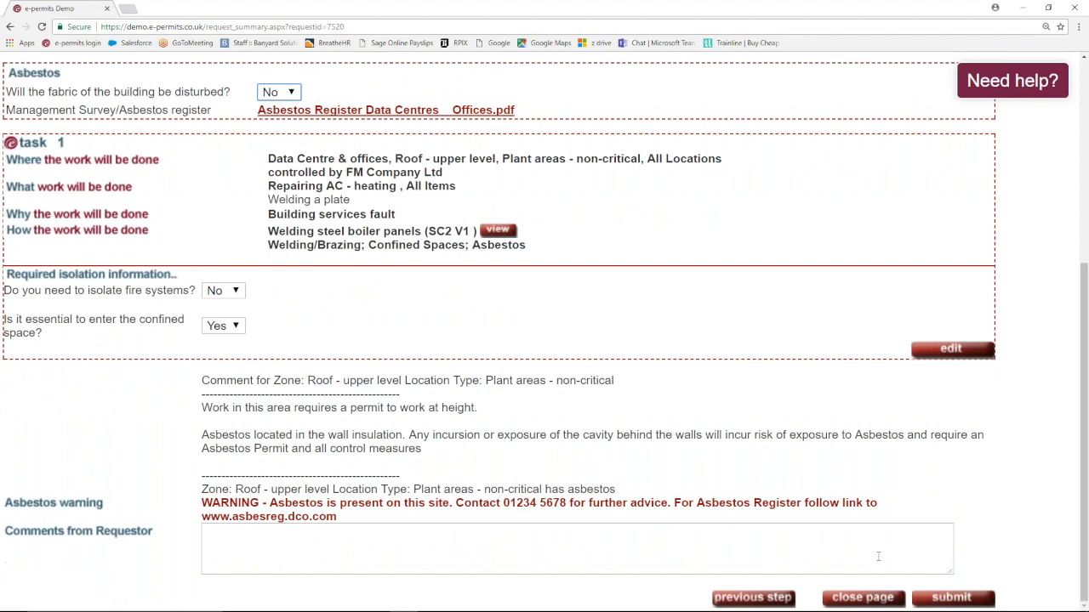
click(950, 598)
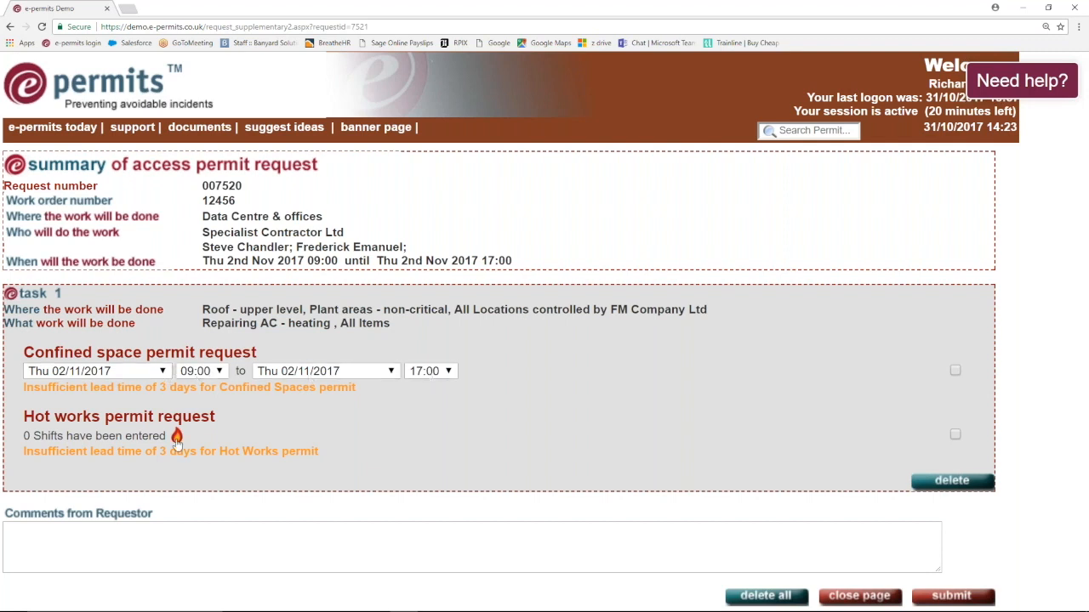
- Start a new hot works shift on Thu 02/11/2017 at 13:00
click(177, 438)
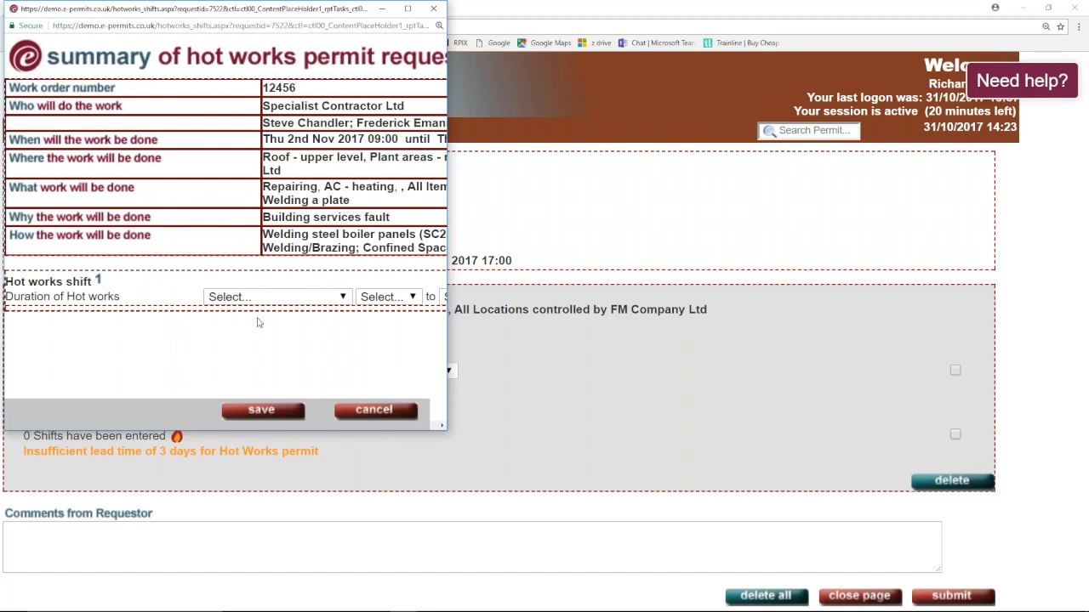
click(343, 298)
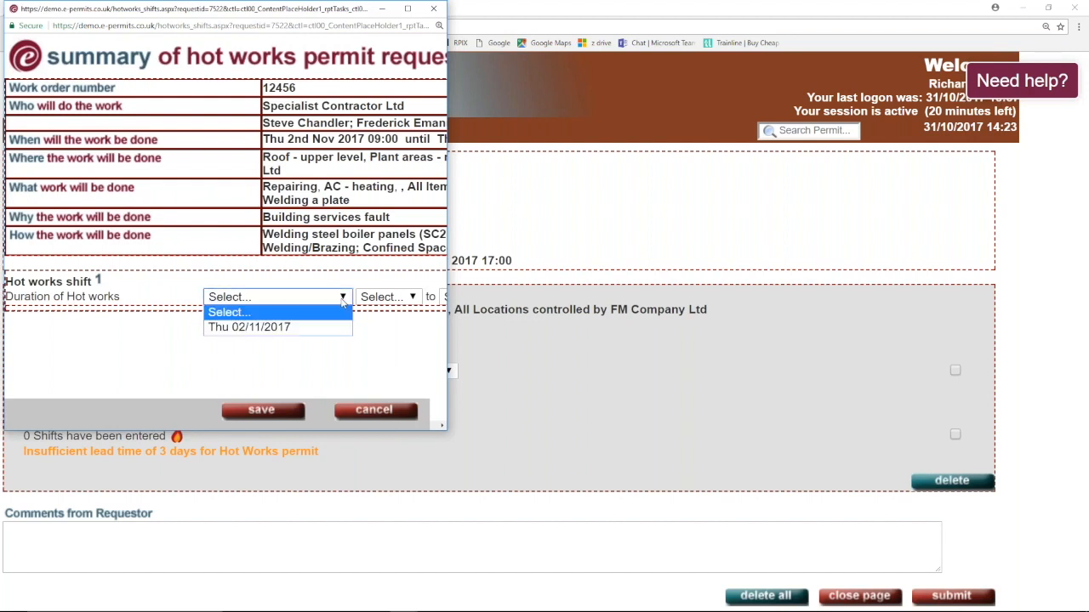
click(286, 331)
click(413, 297)
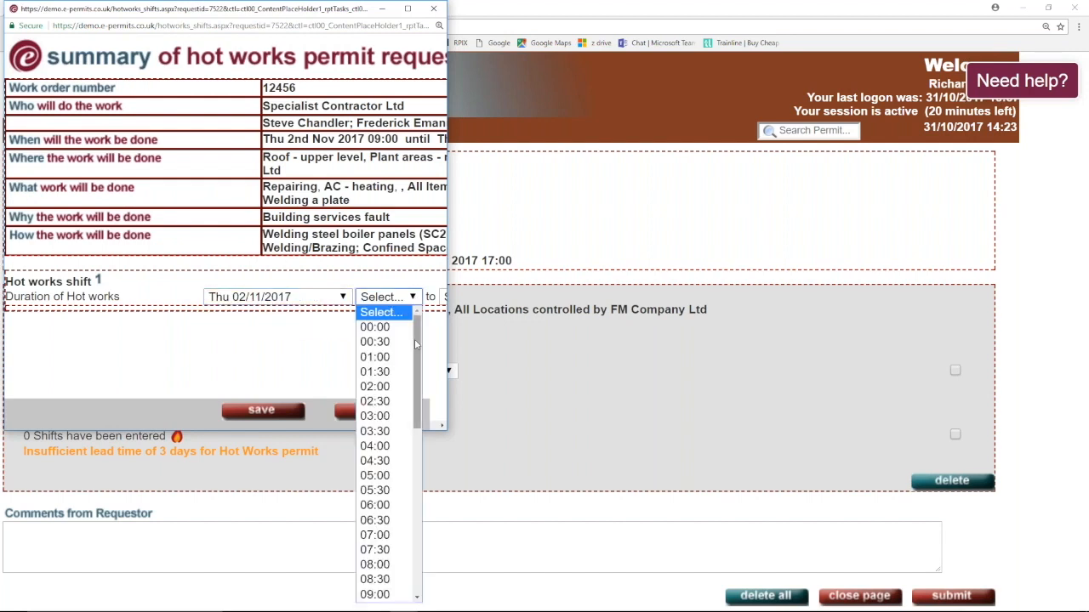
scroll(377, 387, down, 8)
click(375, 373)
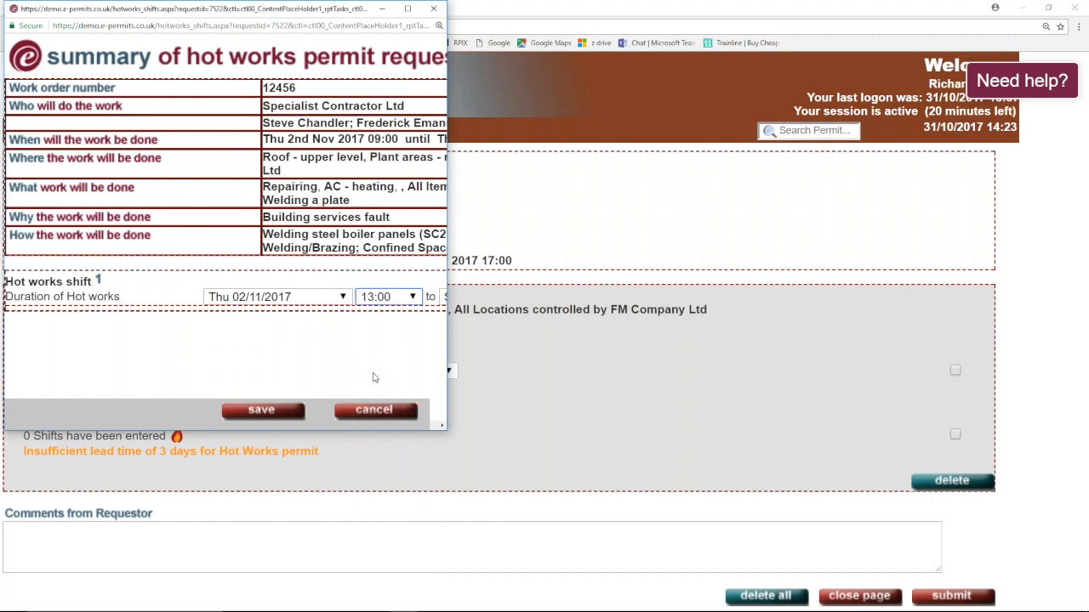
- End the shift on Thu 02/11/2017 at 15:00 and save it
drag(447, 337, 680, 332)
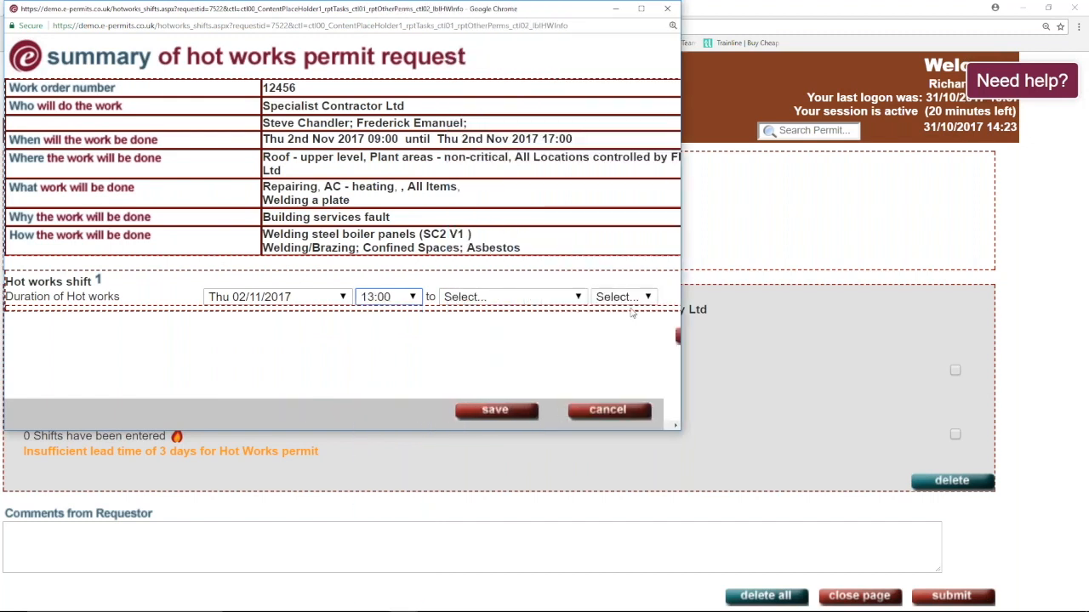
click(510, 296)
click(479, 326)
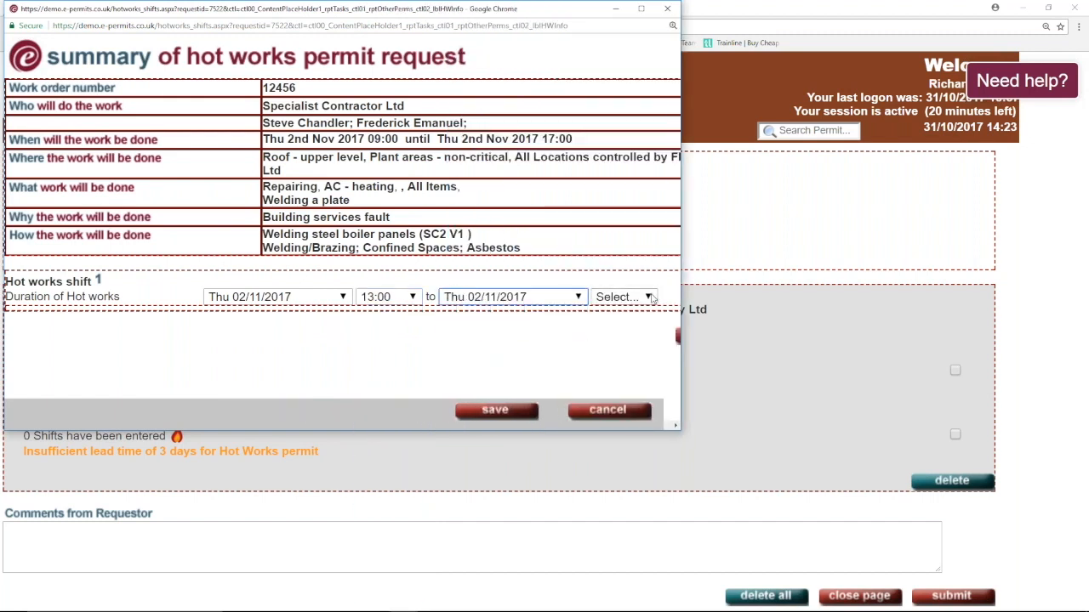
click(648, 297)
drag(653, 366, 653, 448)
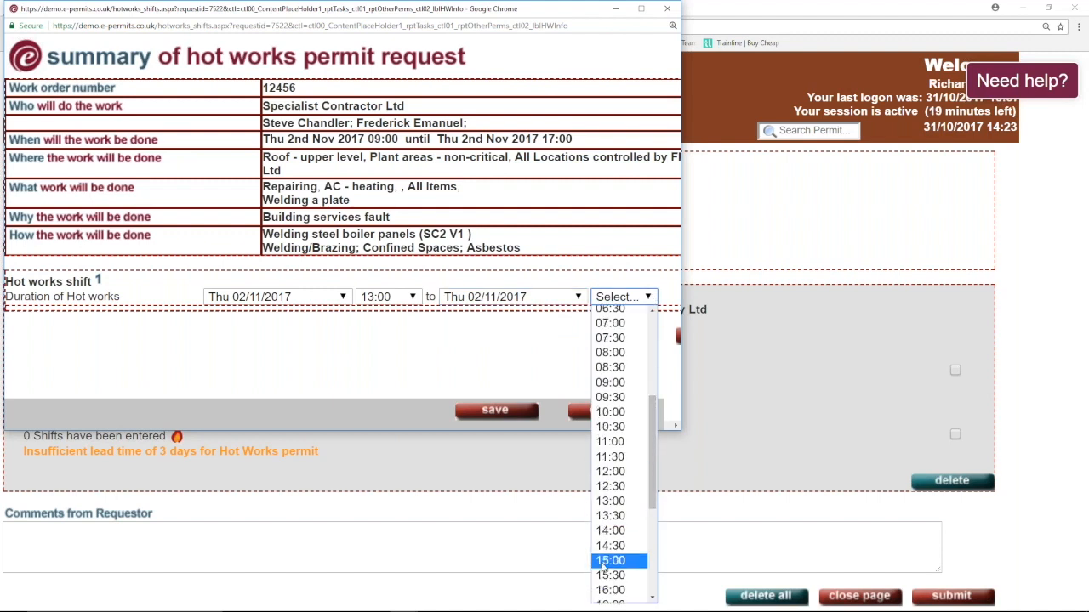
click(602, 562)
click(489, 412)
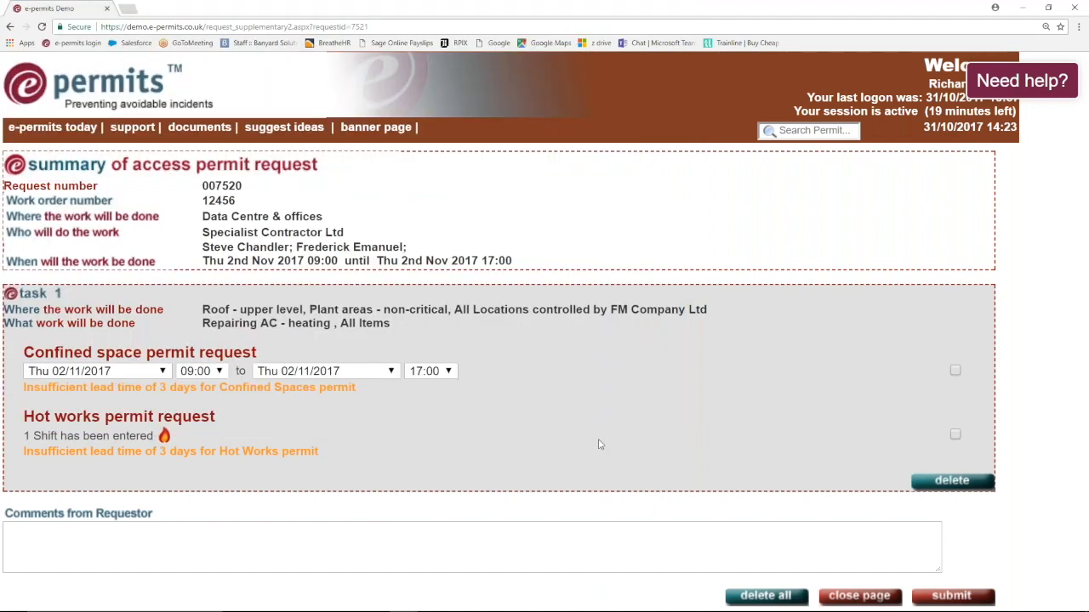
- Submit the confined space and hot works requests, then bring the second browser's login window into view
click(950, 597)
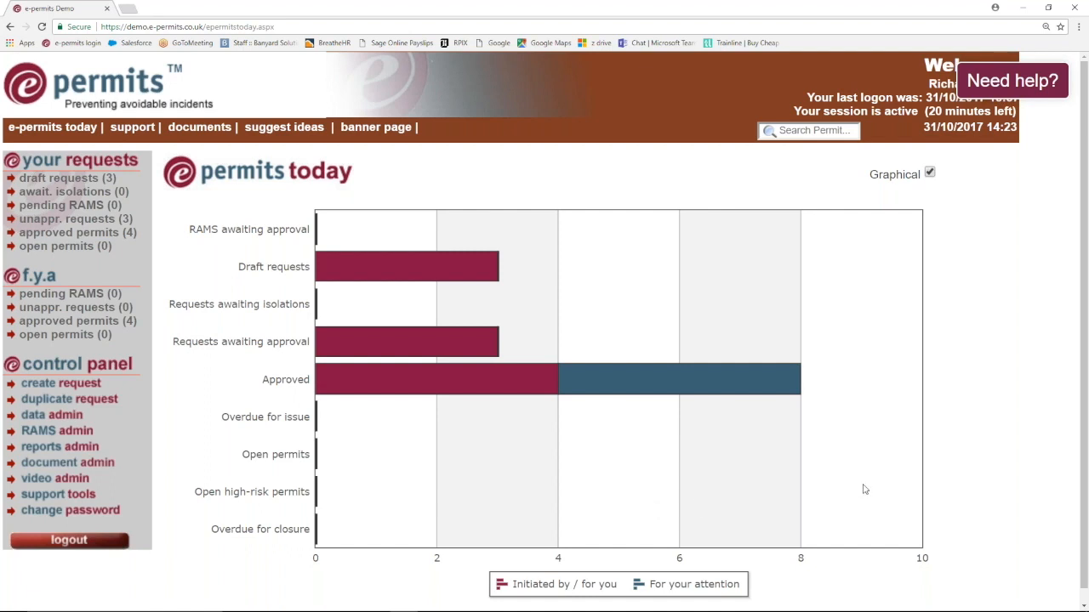
drag(1088, 166, 537, 173)
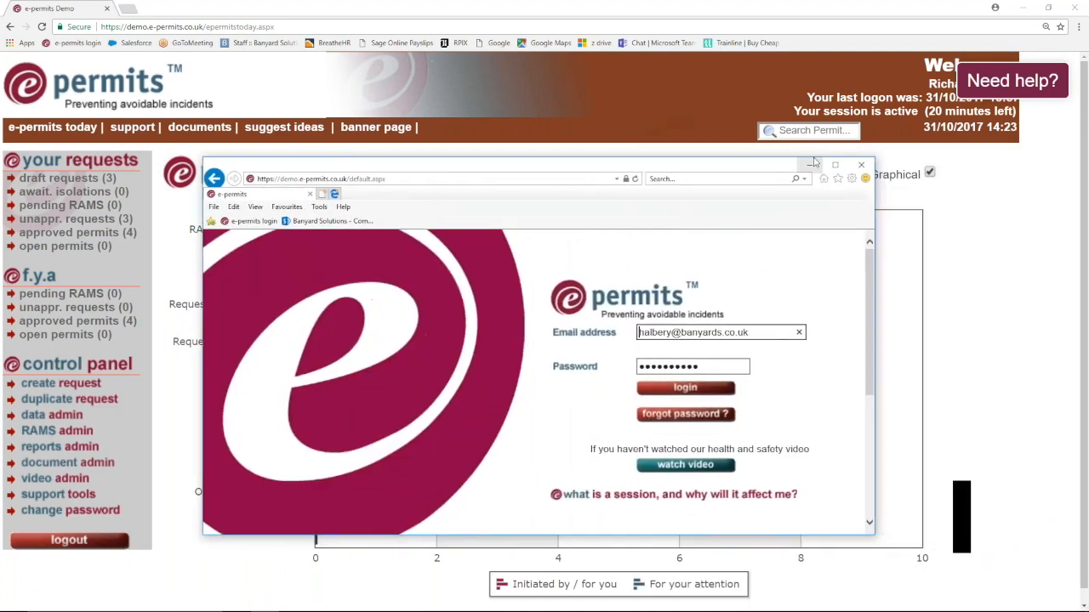
- Maximize the second browser, re-enter the second user's password, and log in
click(834, 165)
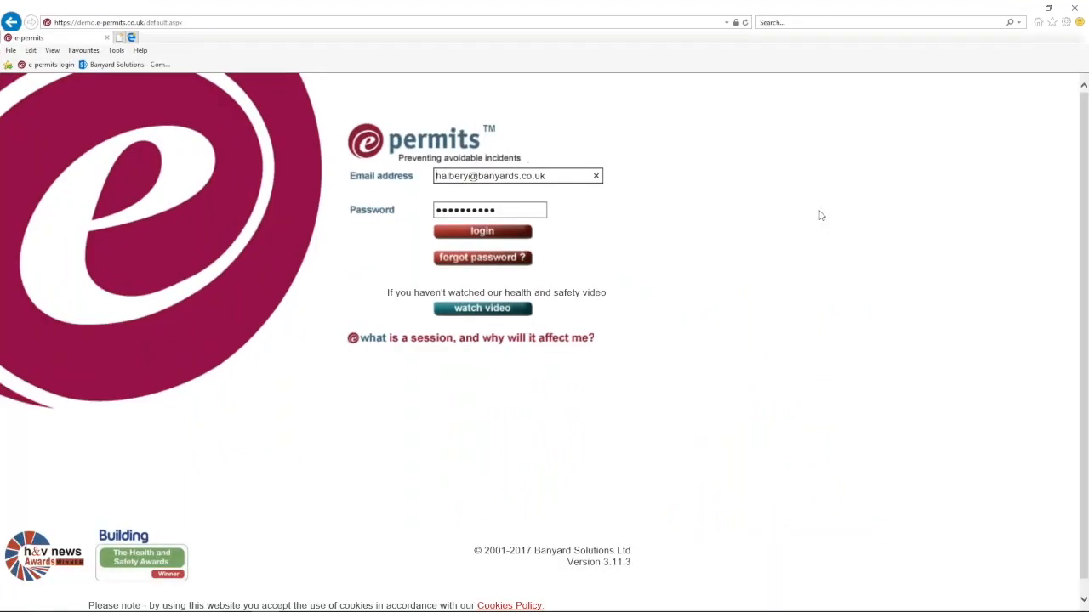
double_click(506, 211)
text(p)
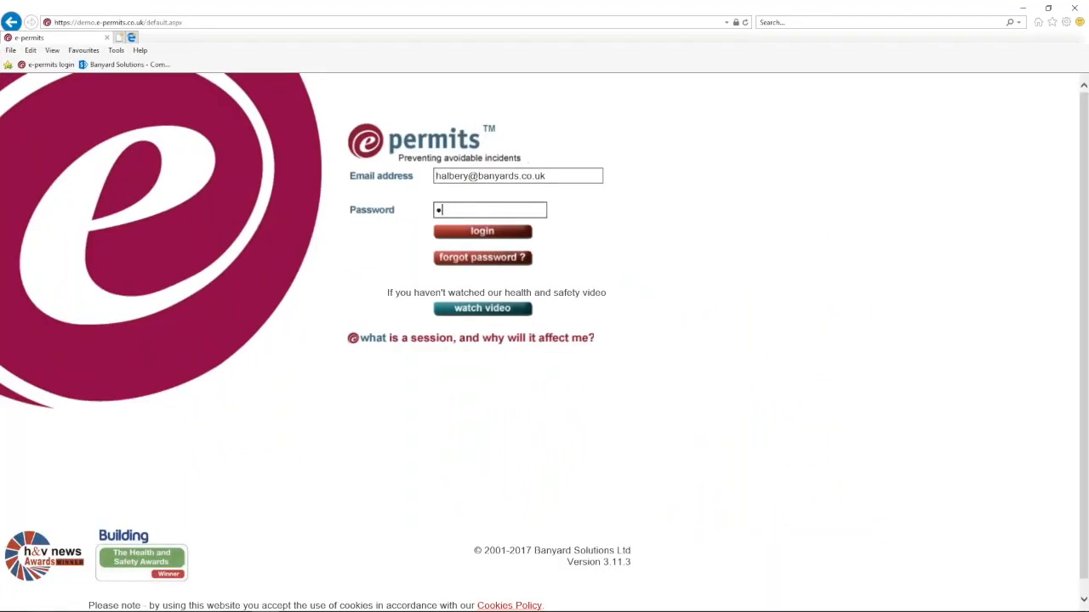
text(assword)
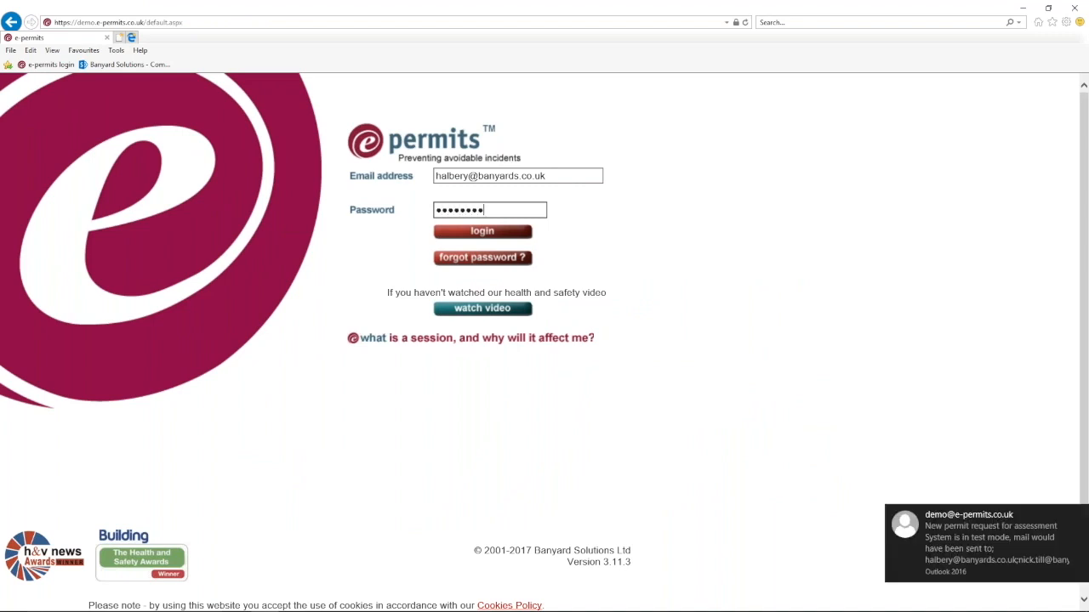
key(BackSpace)
key(BackSpace)
key(BackSpace)
key(BackSpace)
key(BackSpace)
key(BackSpace)
key(BackSpace)
key(BackSpace)
text(password12)
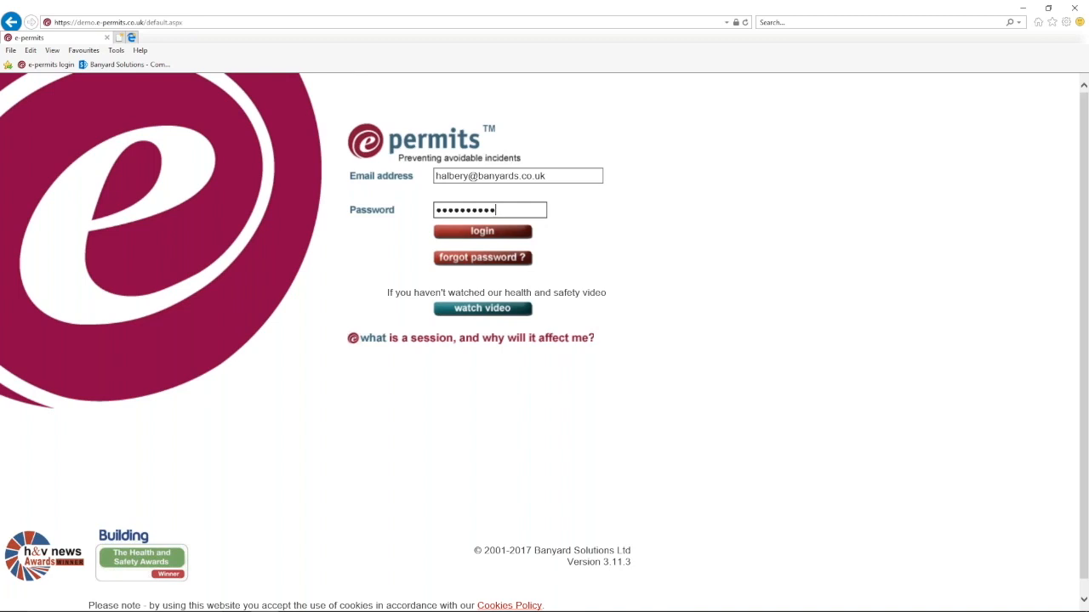
click(475, 235)
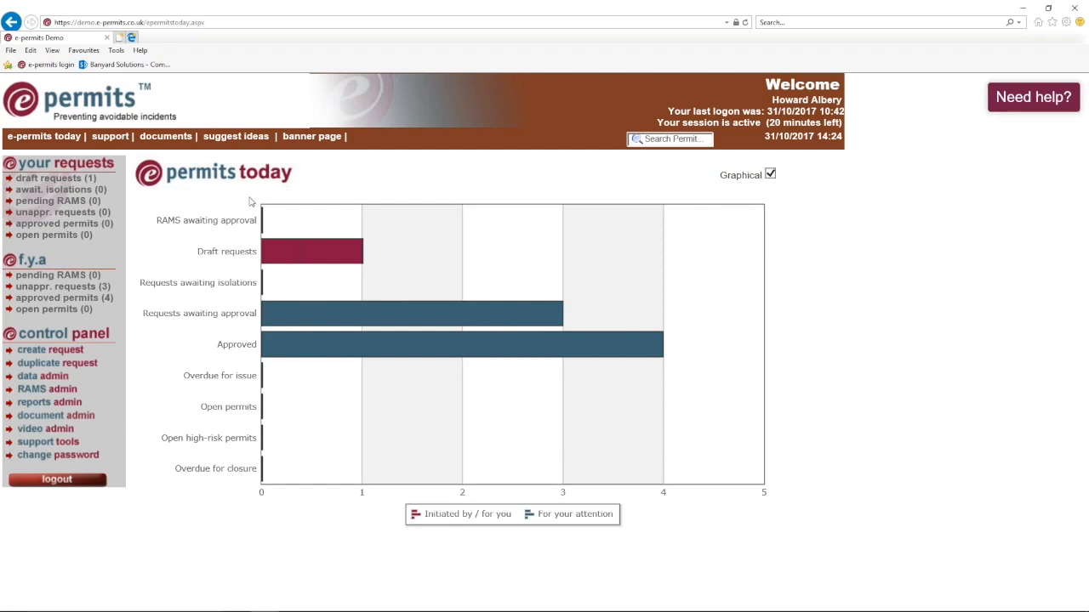
- From Requests awaiting approval, expand request 007520 and open its view
mouse_move(260, 226)
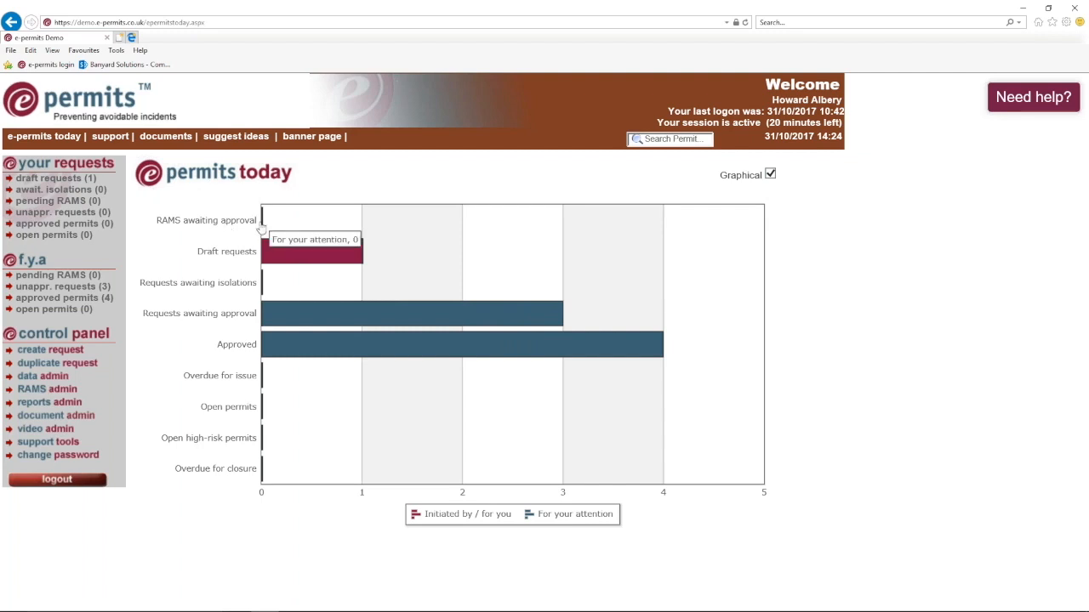
mouse_move(299, 247)
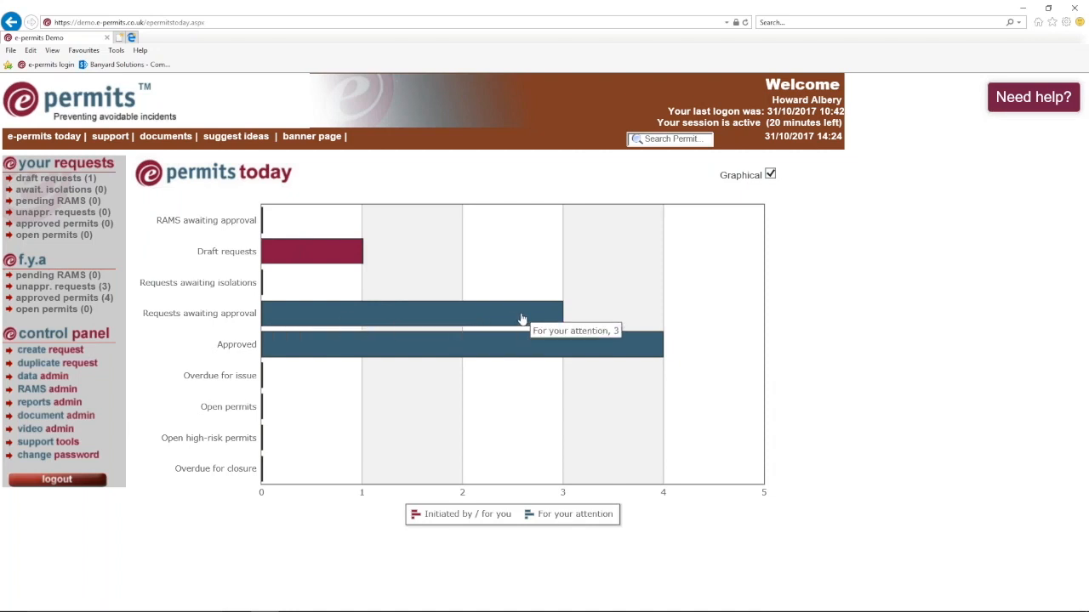
click(340, 323)
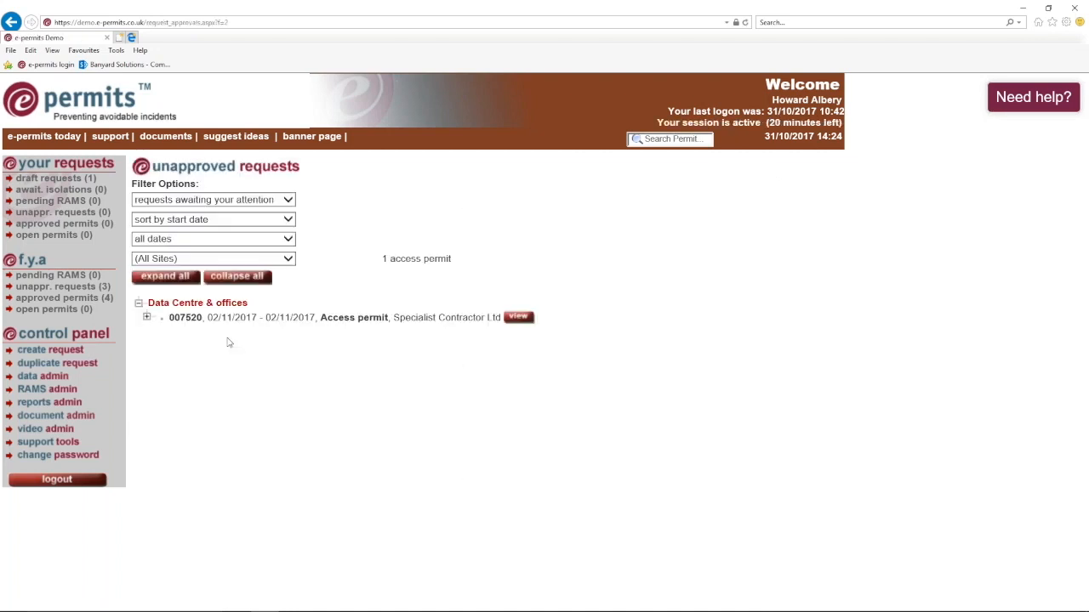
click(147, 317)
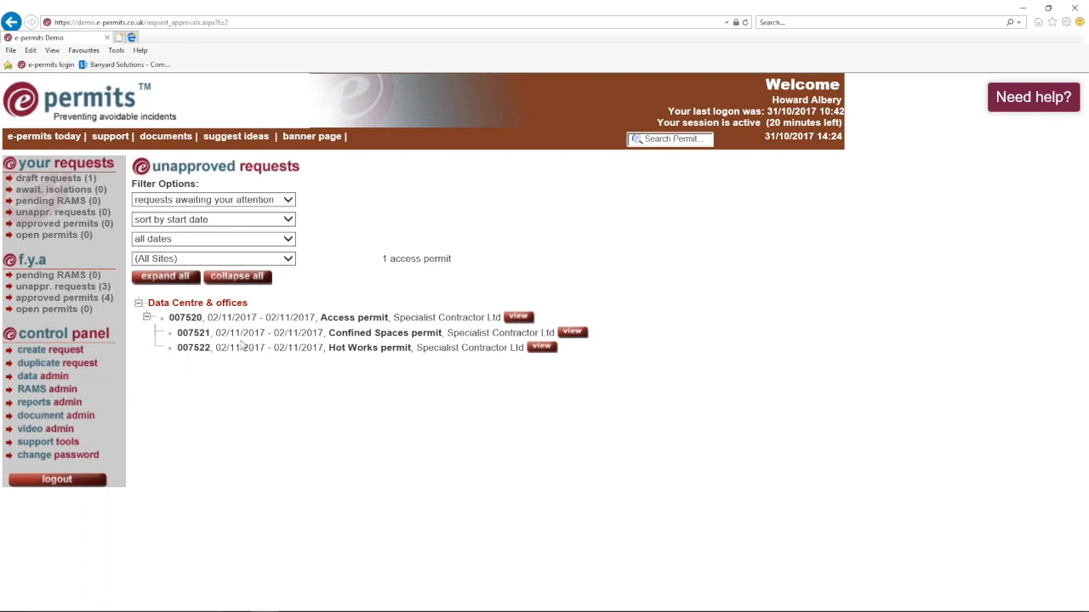
click(519, 317)
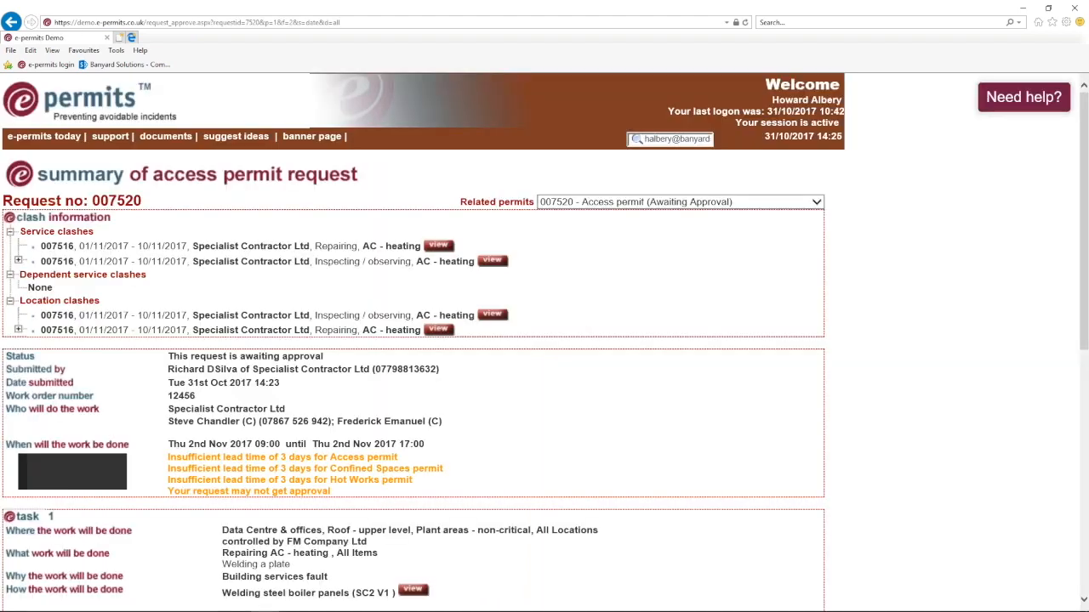
- Expand the second service clash to show 007517, 007518 and 007519, then scroll through the summary
scroll(570, 272, down, 1)
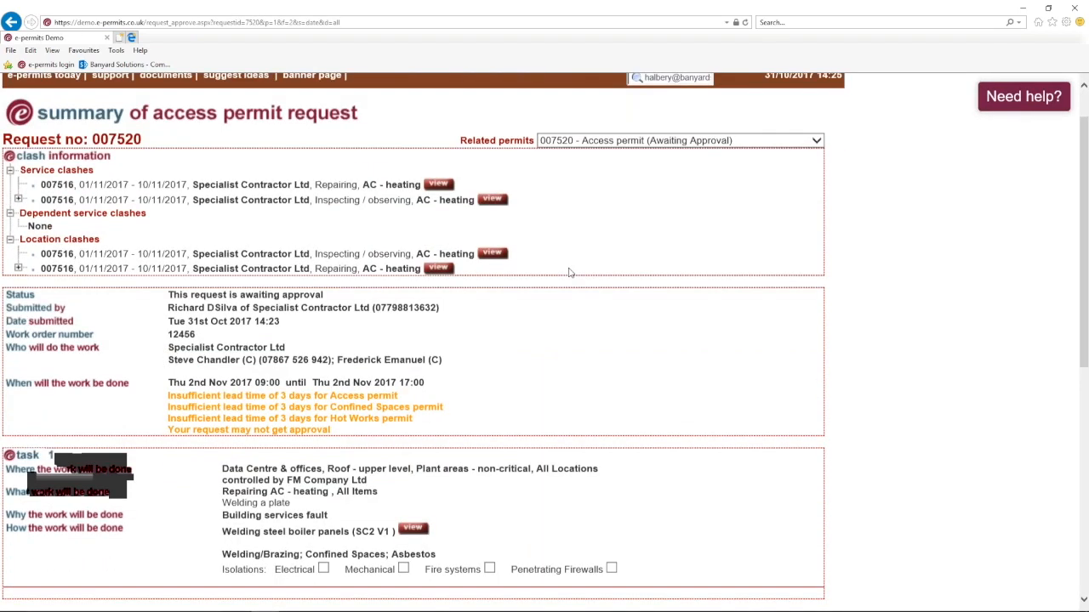
scroll(570, 273, down, 1)
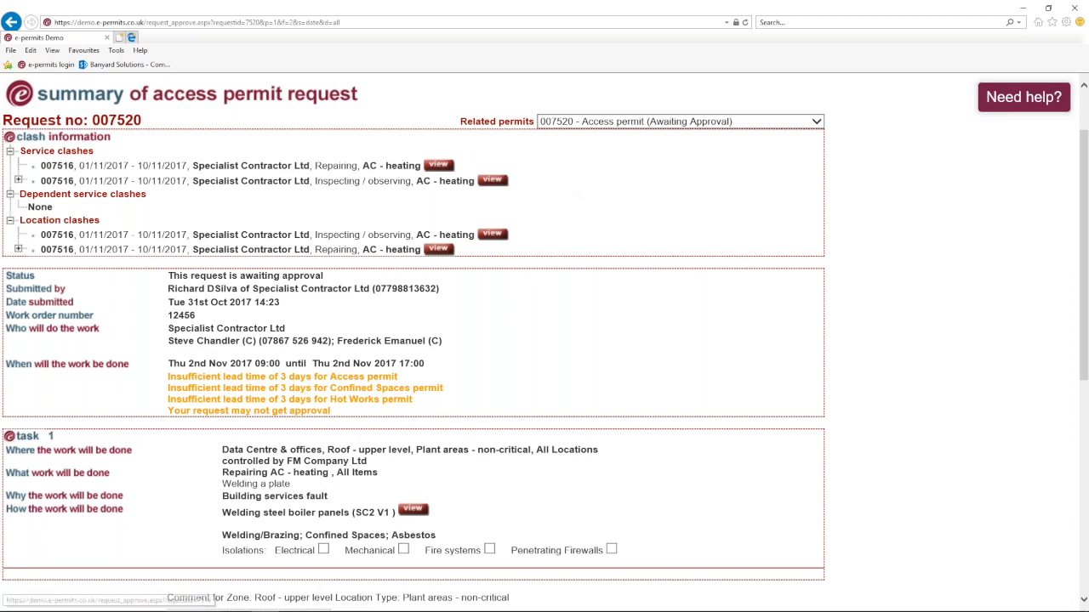
click(18, 180)
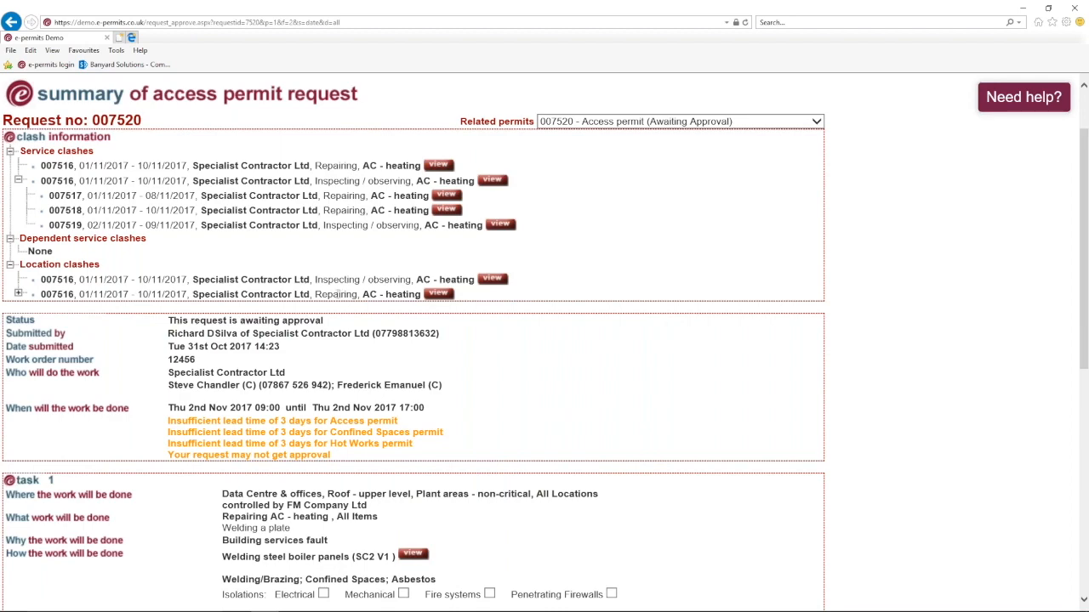
scroll(76, 294, down, 2)
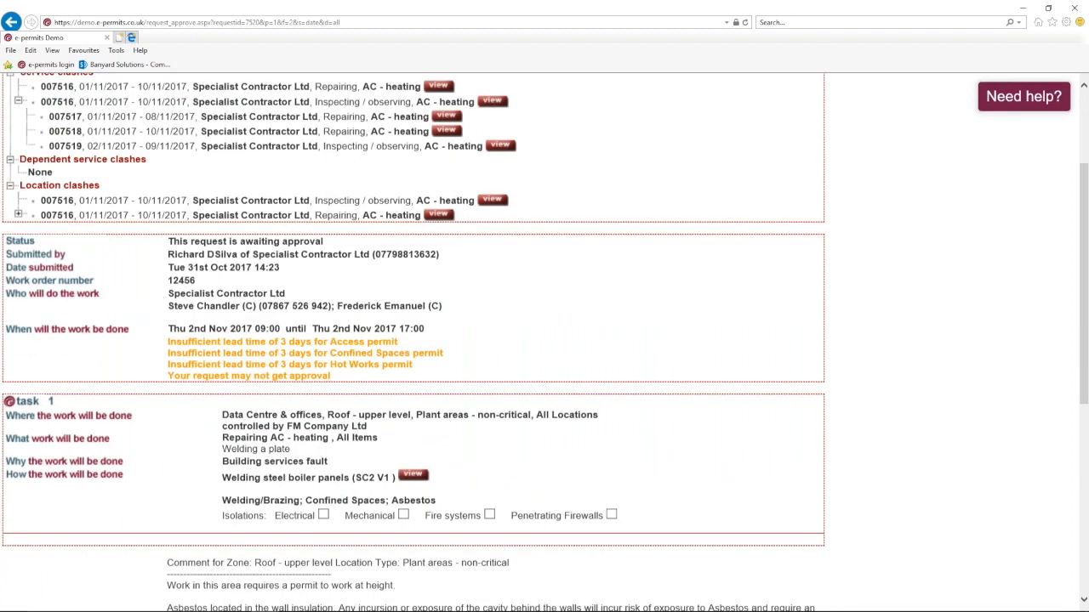
scroll(81, 302, down, 2)
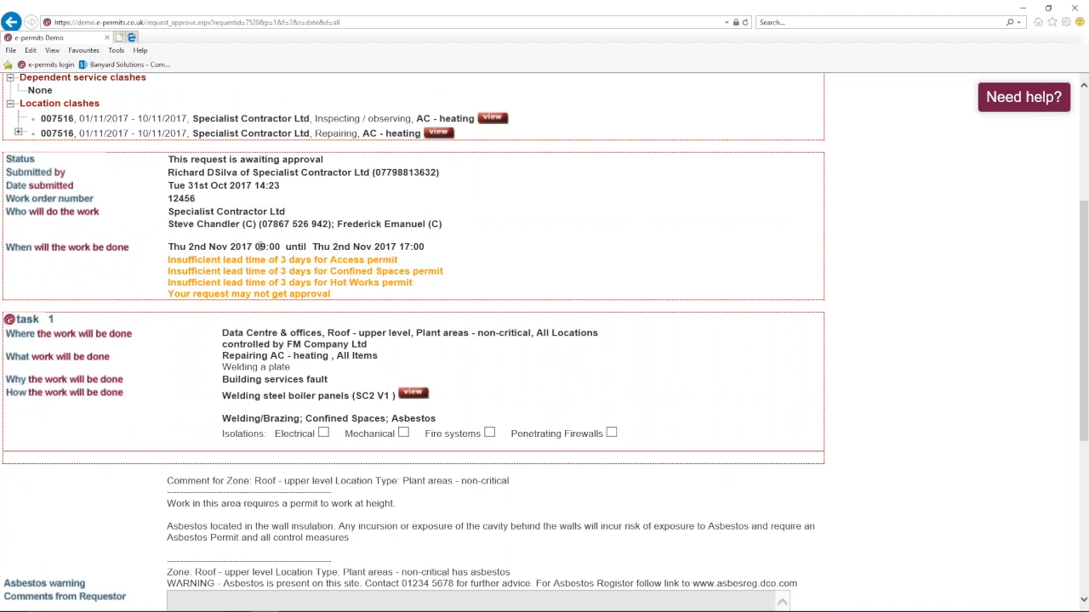
scroll(94, 255, down, 1)
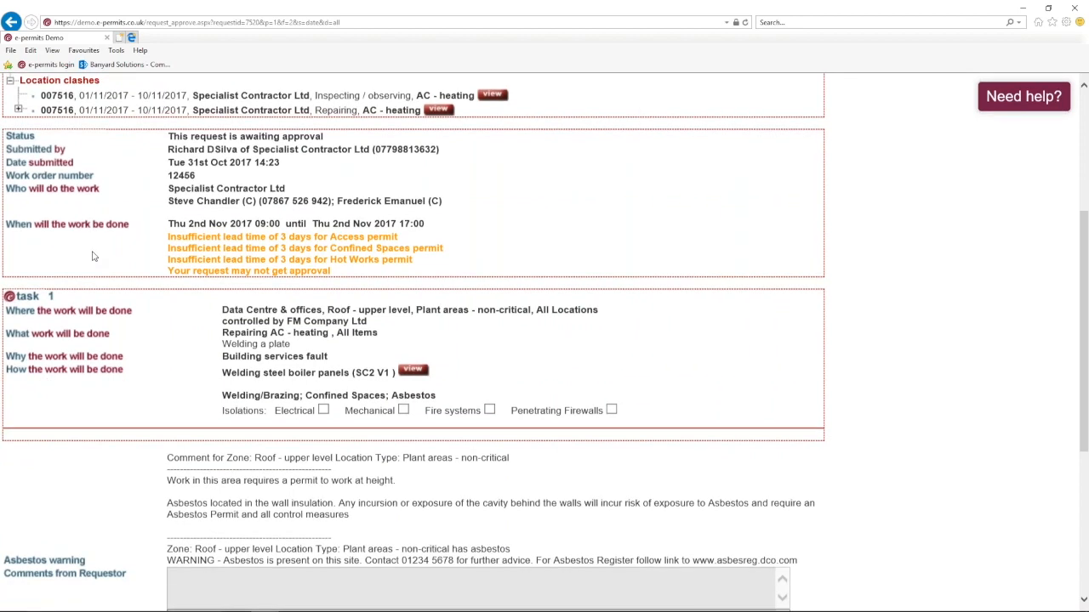
scroll(95, 256, down, 4)
- Enter the approver's password and approve access permit request 007520
drag(243, 575, 162, 579)
text(•)
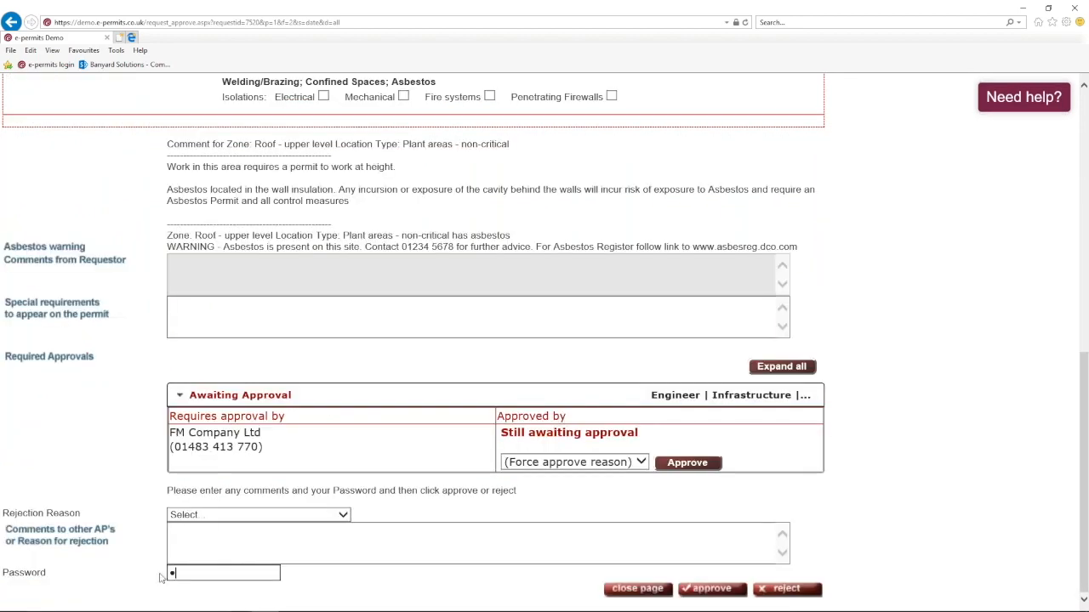
text(•••••••••)
click(705, 589)
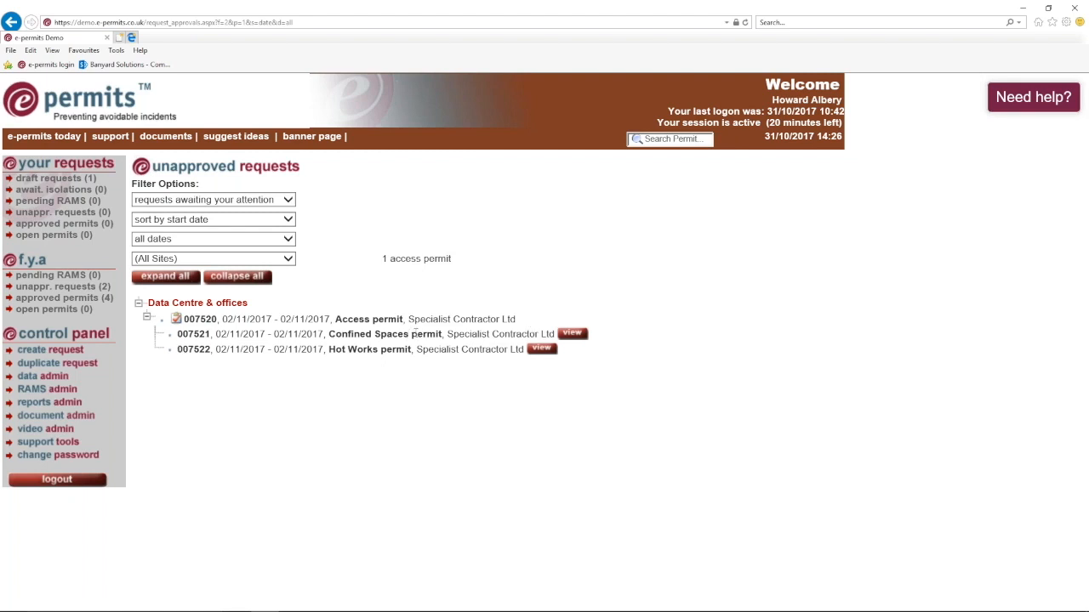
- Open Confined Spaces request 007521 and scroll through its ten safety precautions, all marked Yes
click(573, 335)
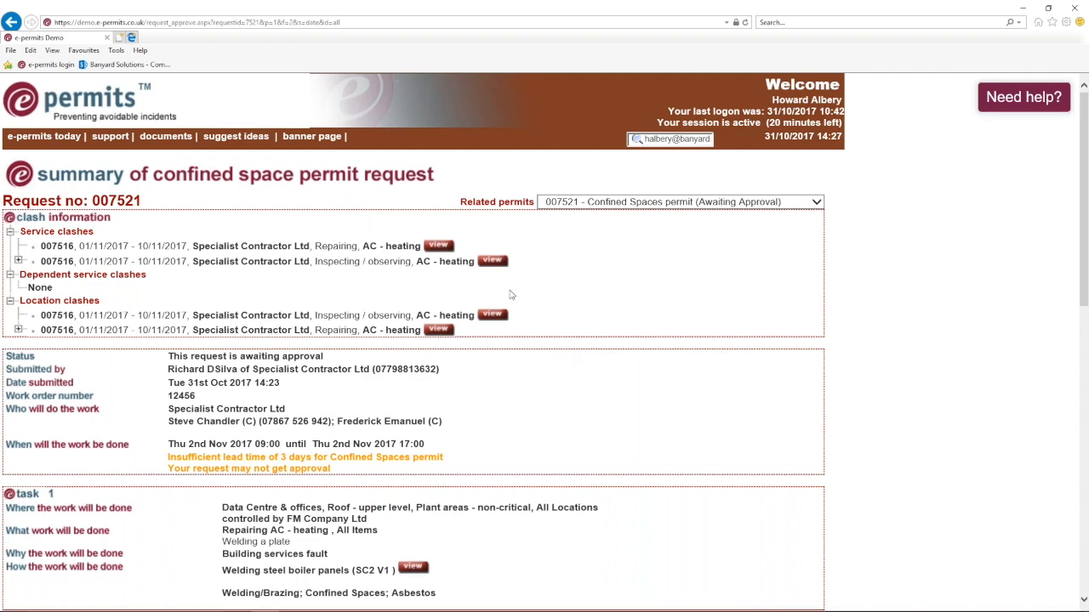
scroll(508, 294, down, 1)
scroll(505, 294, down, 5)
scroll(505, 294, up, 2)
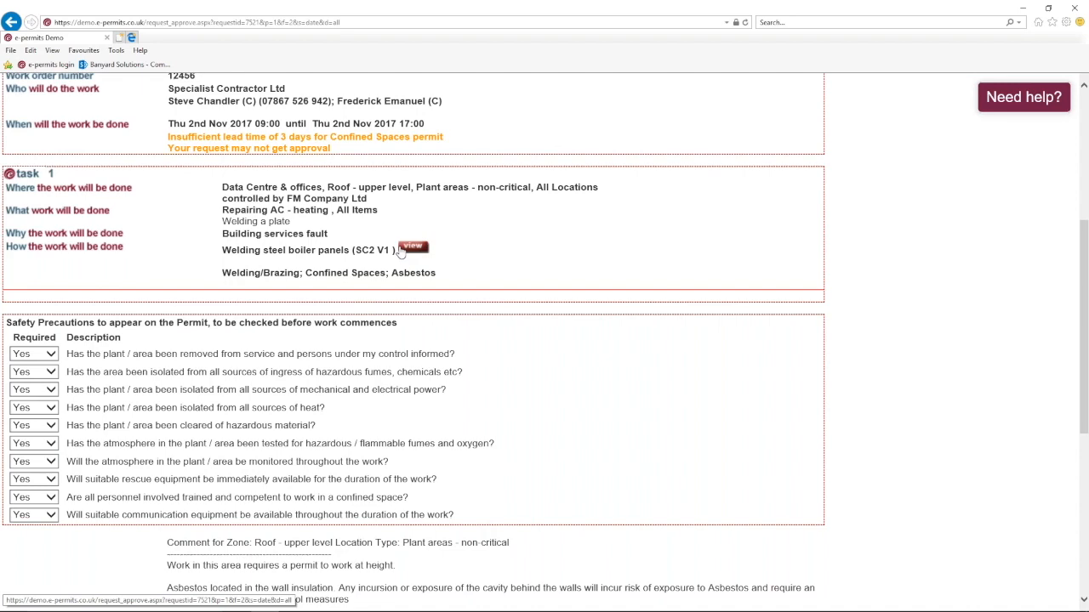
scroll(400, 252, down, 1)
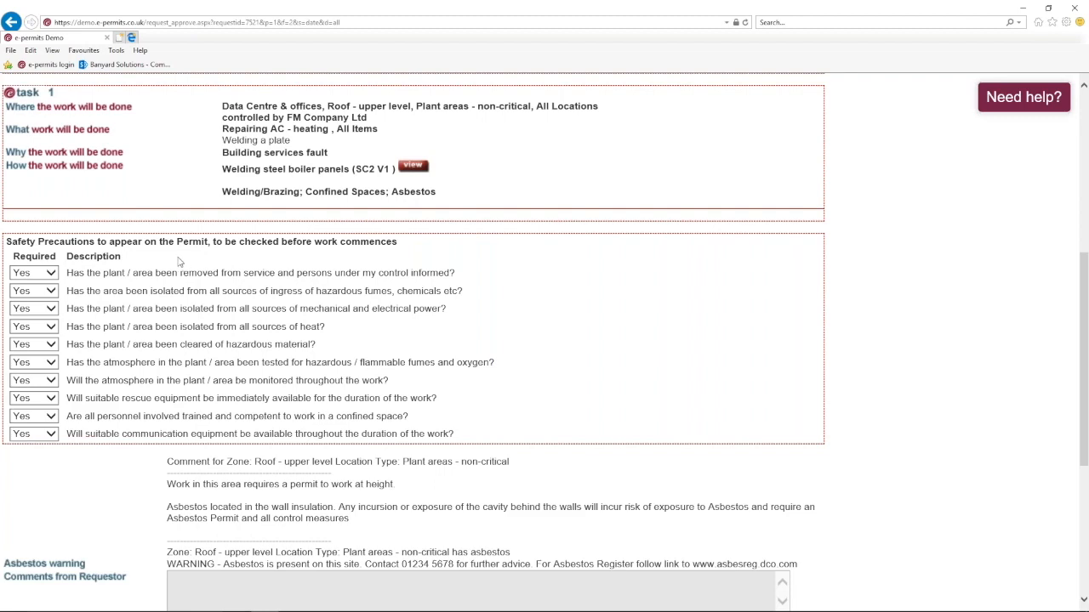
scroll(544, 340, down, 1)
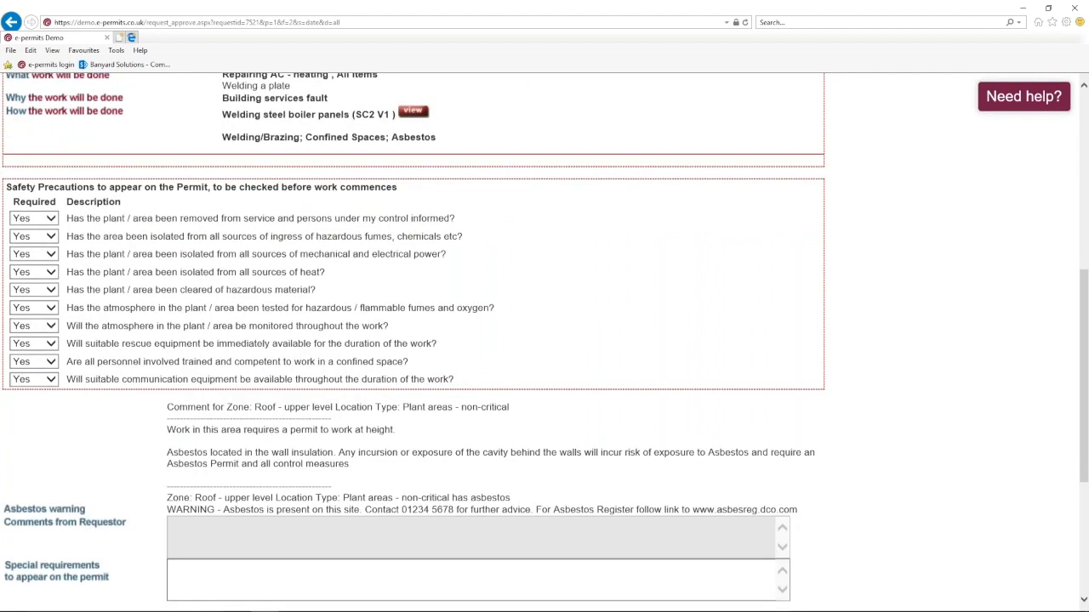
scroll(239, 527, down, 5)
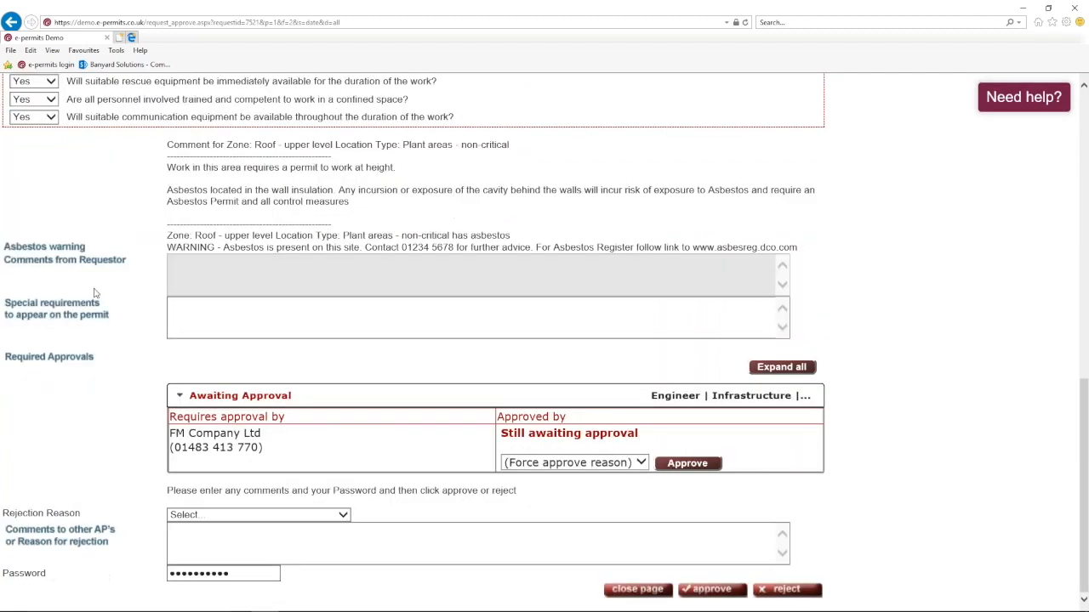
- Leave Rejection Reason unset, re-enter the password, and approve confined spaces permit 007521
click(343, 515)
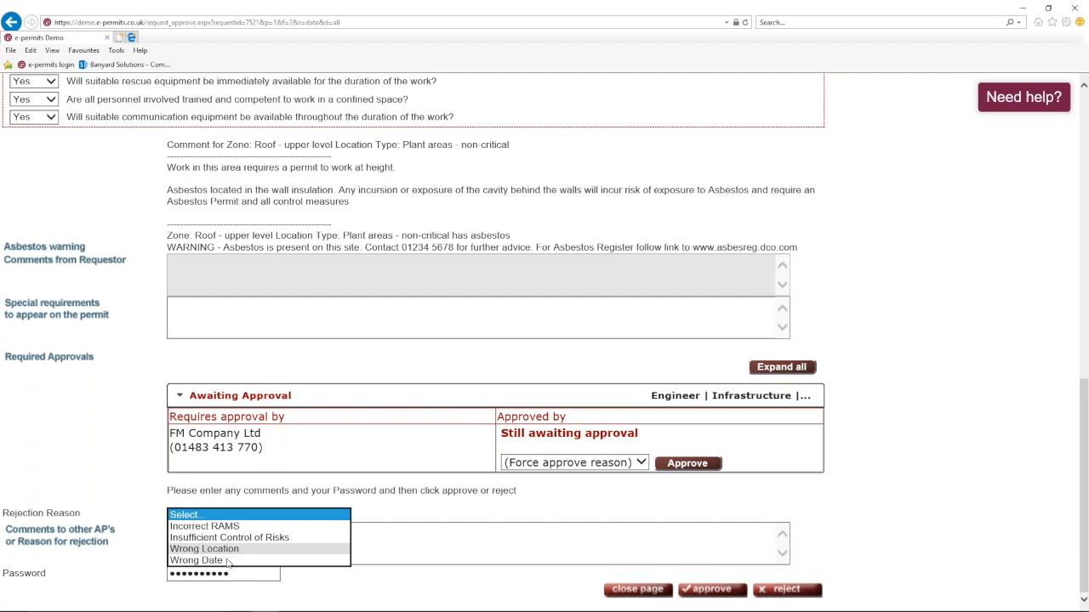
click(235, 574)
drag(236, 574, 141, 563)
text(p••••••••)
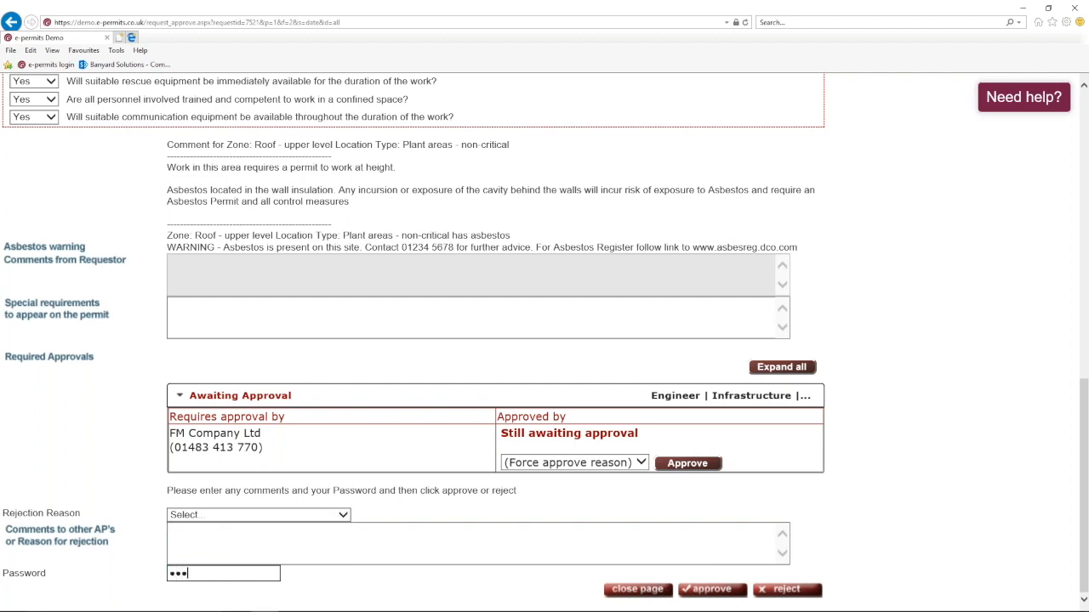
text(•)
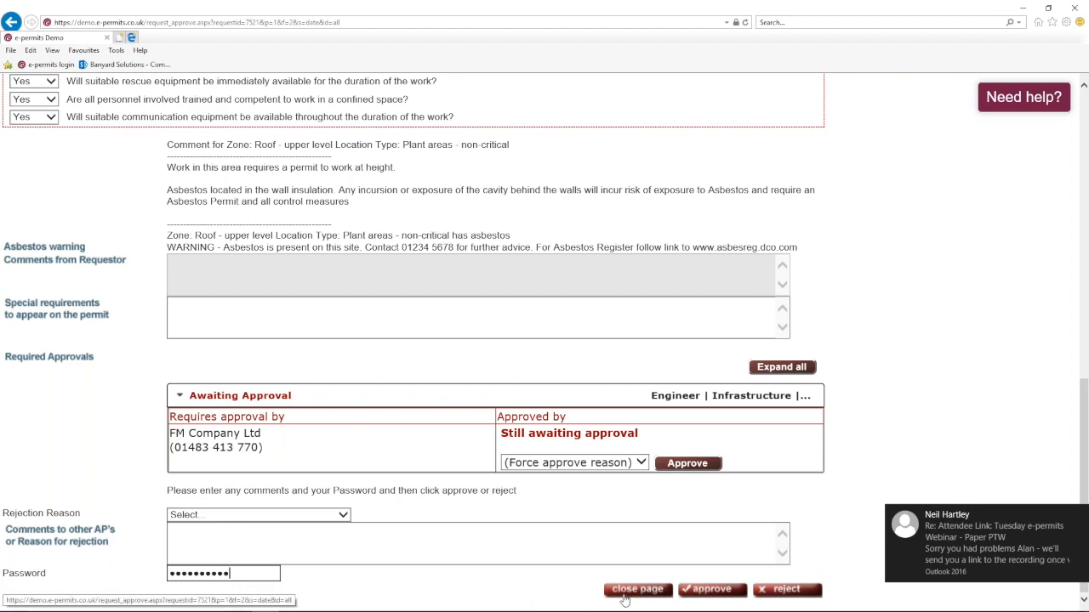
click(713, 591)
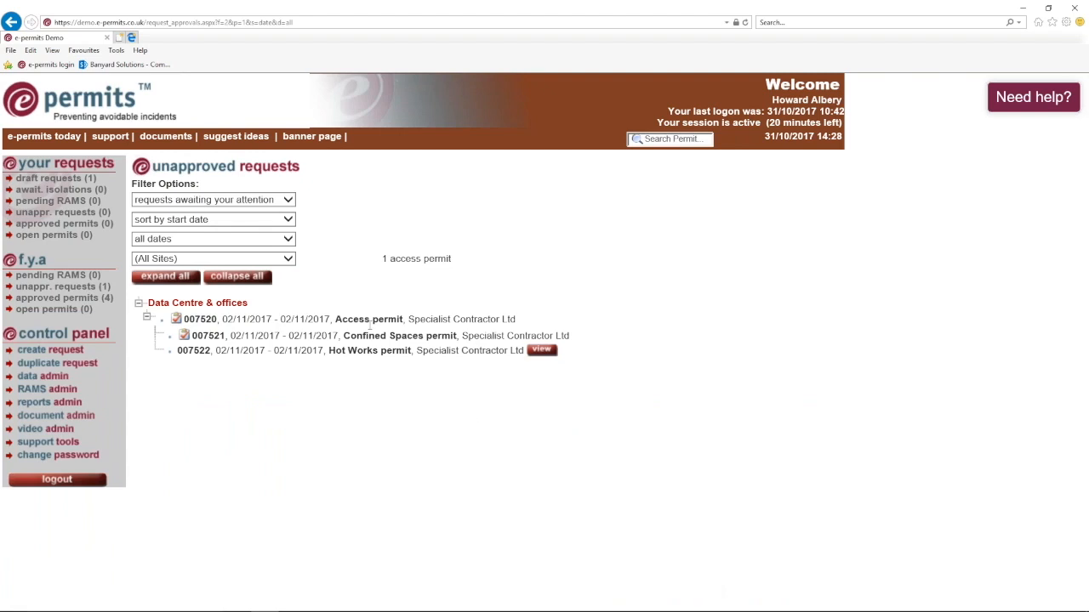
- Open Hot Works request 007522 and scroll to its task details and safety precautions
click(541, 349)
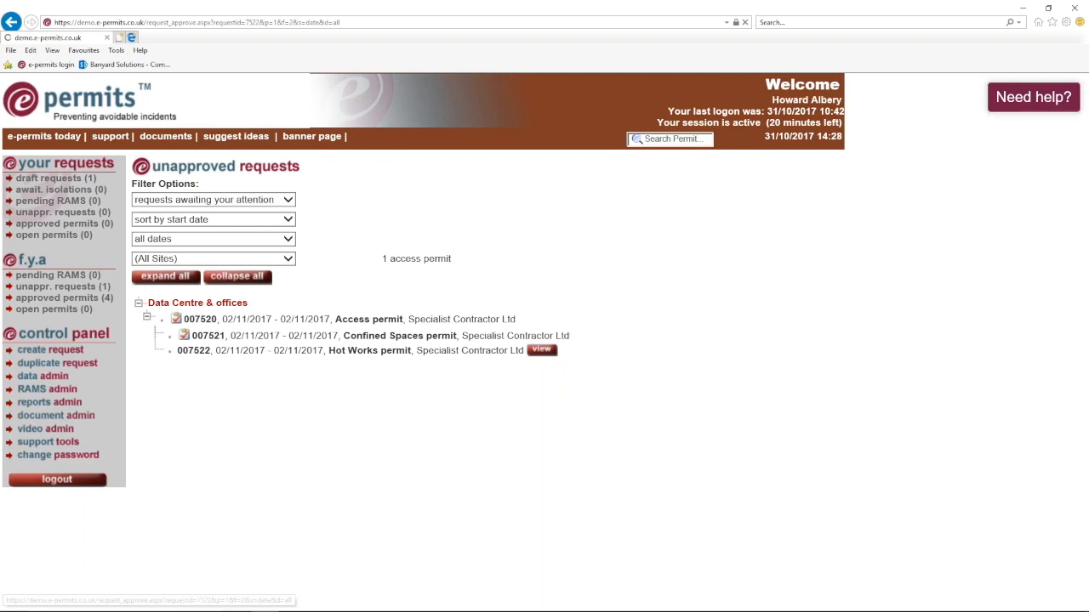
scroll(553, 356, down, 3)
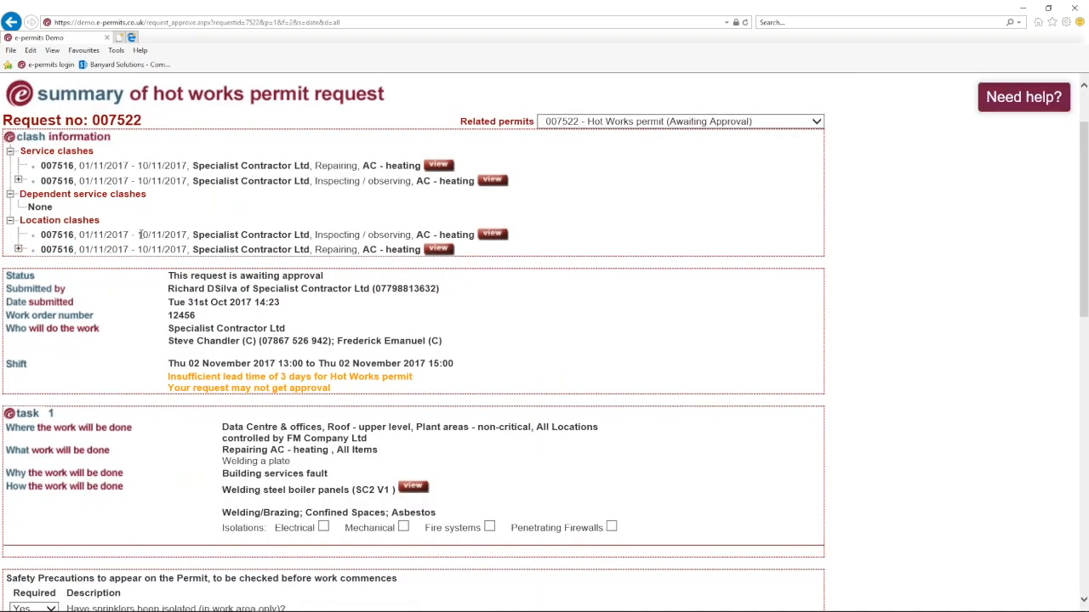
scroll(141, 235, down, 5)
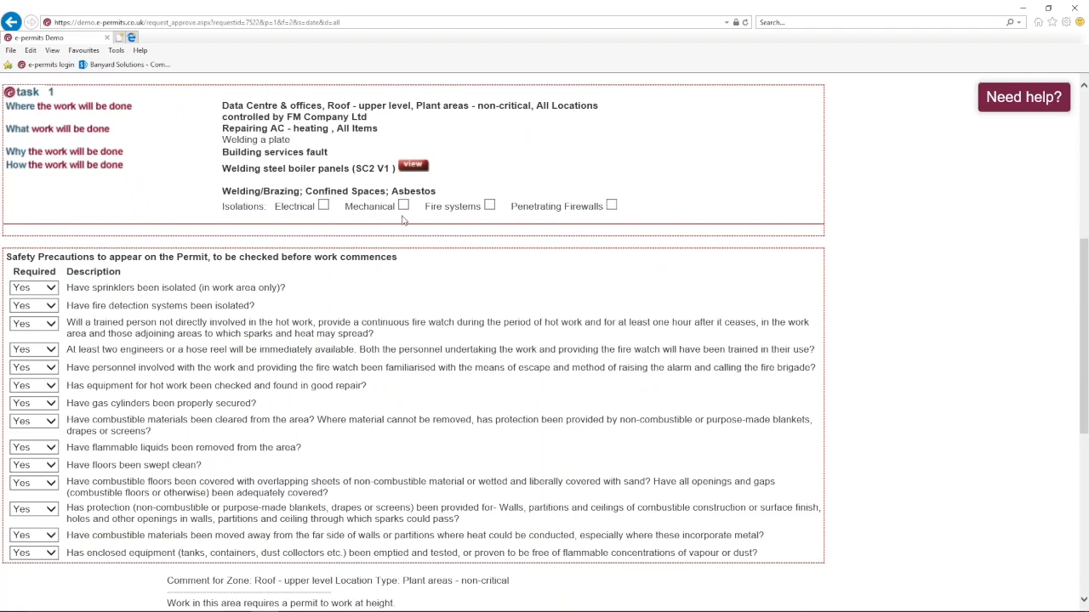
click(489, 205)
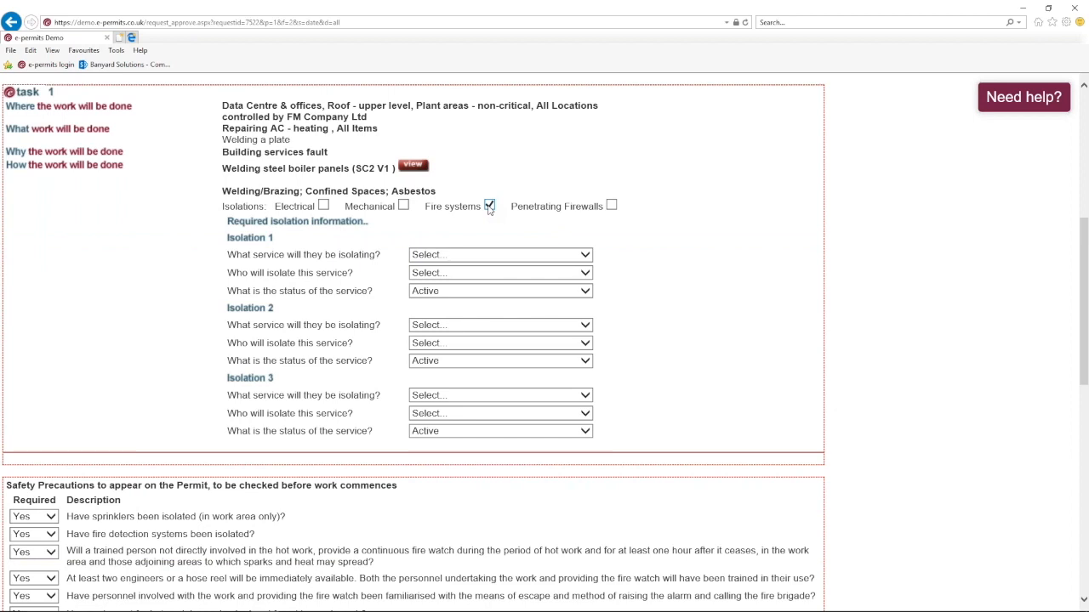
click(482, 254)
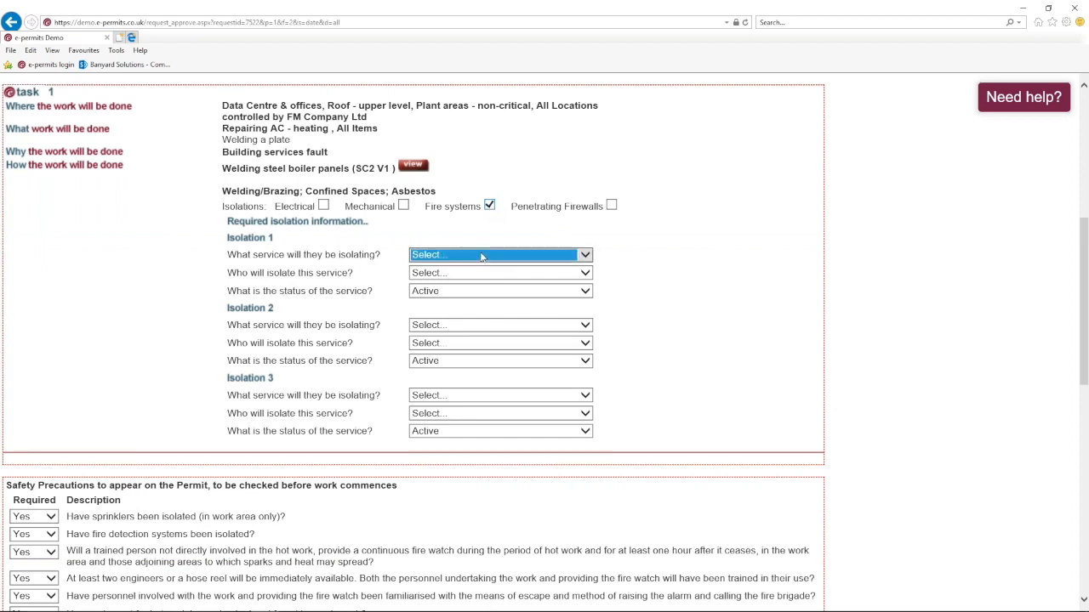
click(468, 267)
click(584, 273)
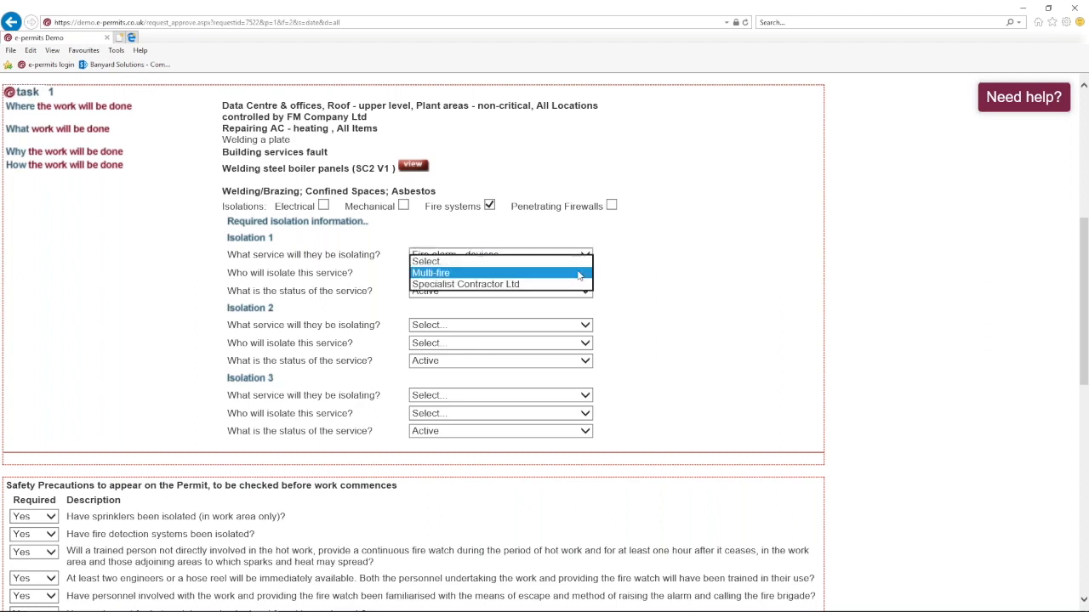
click(635, 270)
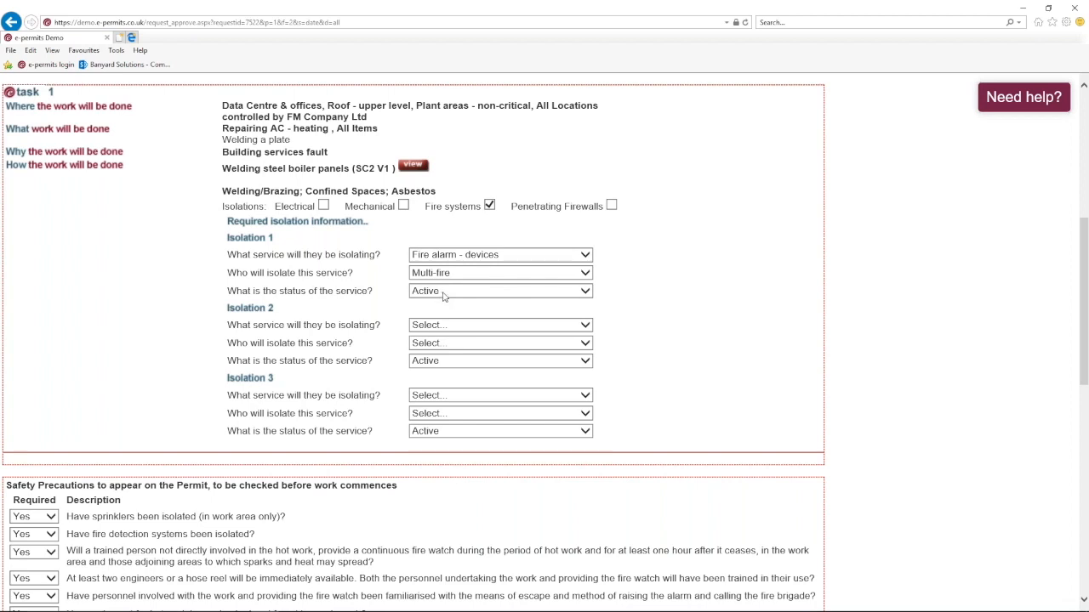
click(489, 206)
- Enter the approver password and approve hot works permit request 007522
scroll(375, 230, down, 1)
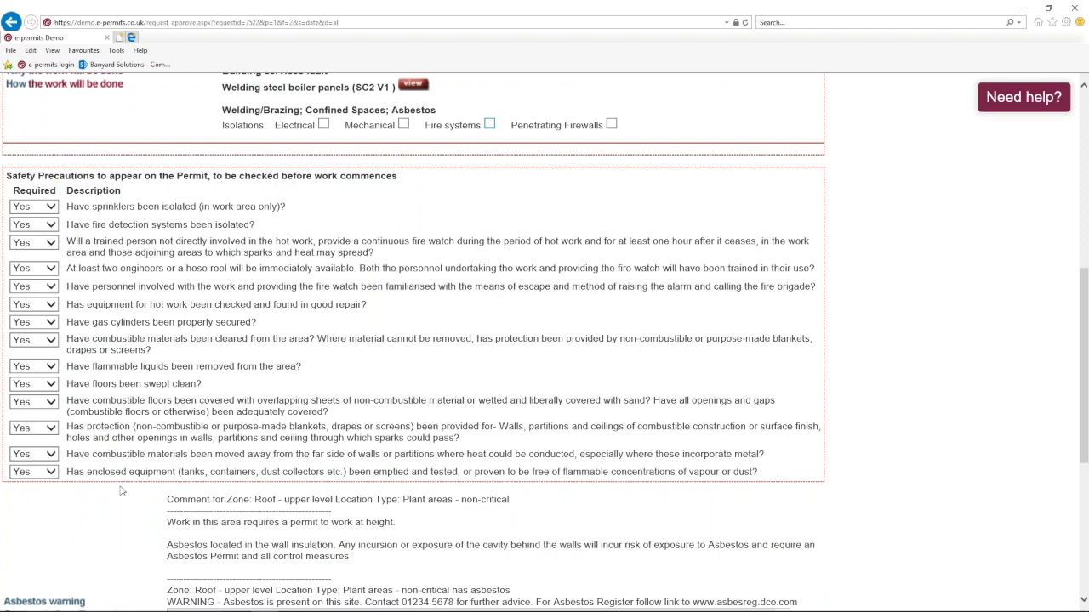
scroll(189, 357, down, 2)
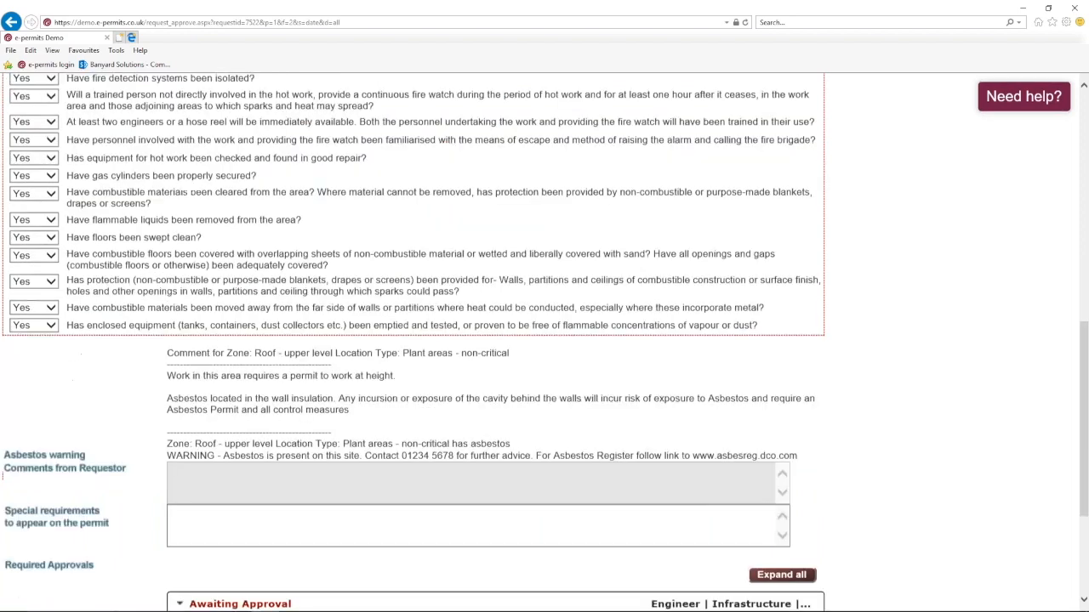
scroll(156, 320, down, 1)
scroll(155, 321, up, 1)
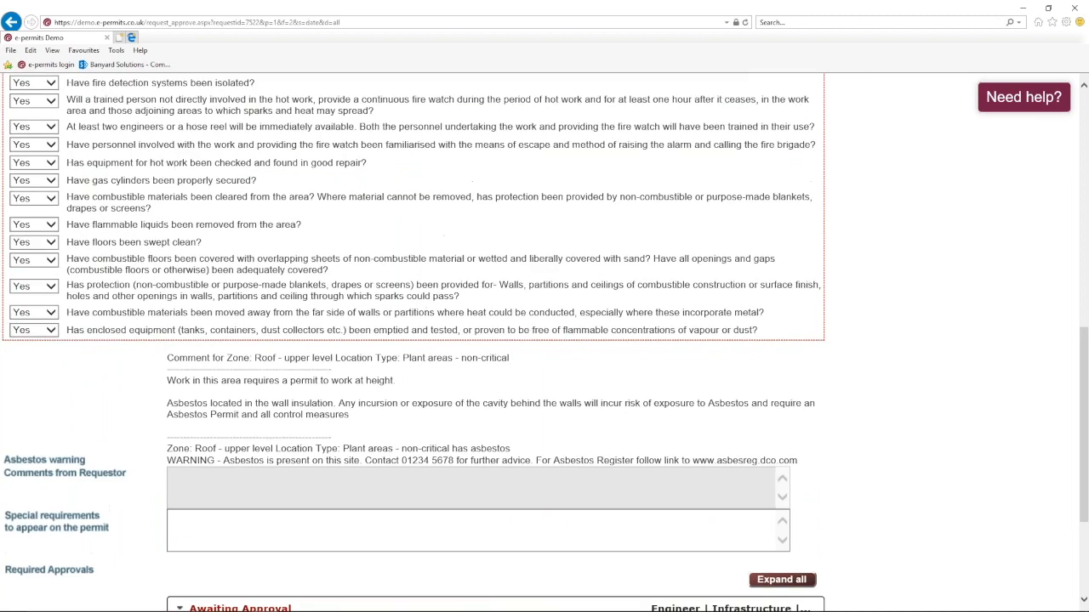
scroll(544, 341, up, 15)
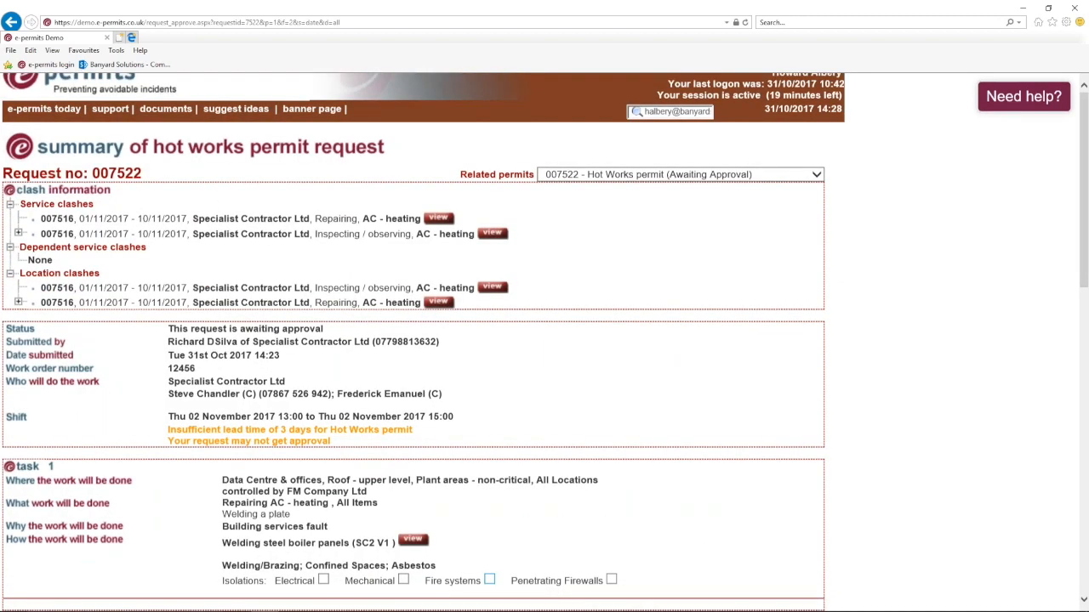
scroll(545, 340, down, 10)
drag(232, 574, 168, 574)
text(•)
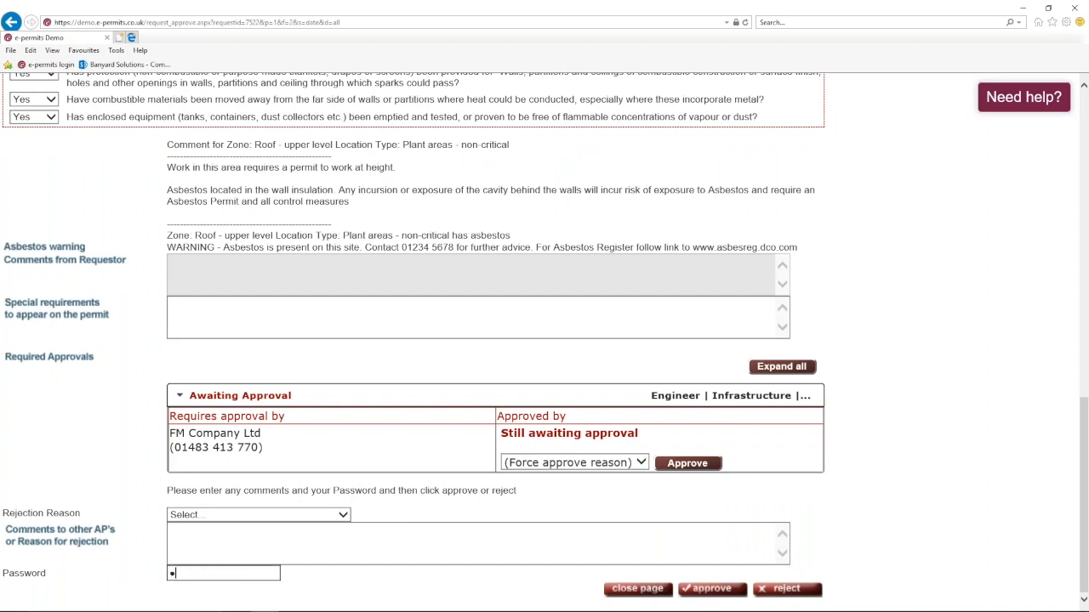
text(•••••••••)
click(697, 590)
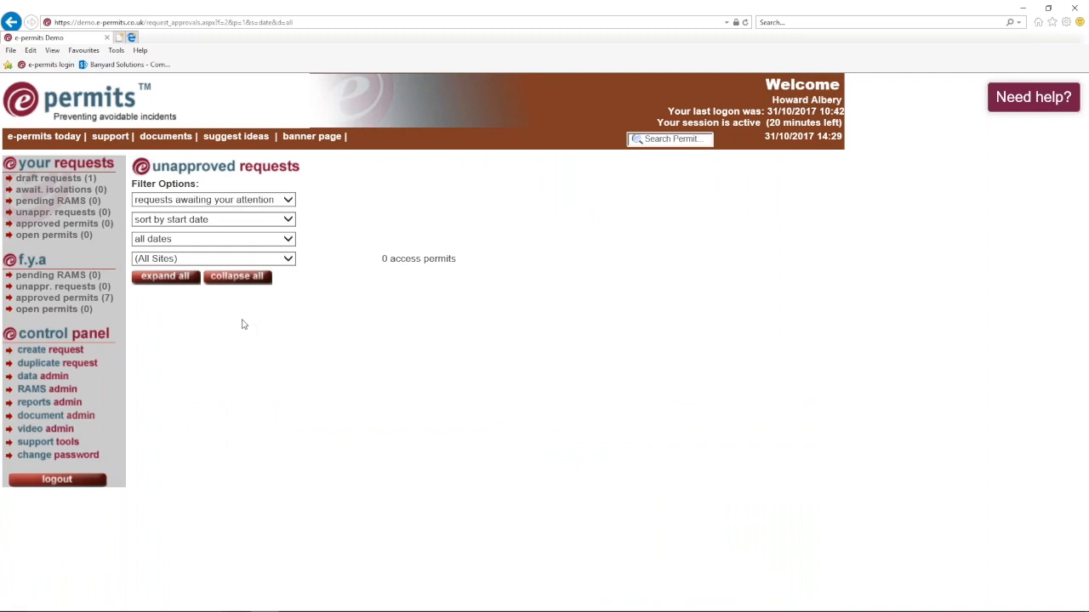
- In approved permits, expand 007520 instead of 007516 and open its 'Permit007520 and related.pdf' printout
click(64, 298)
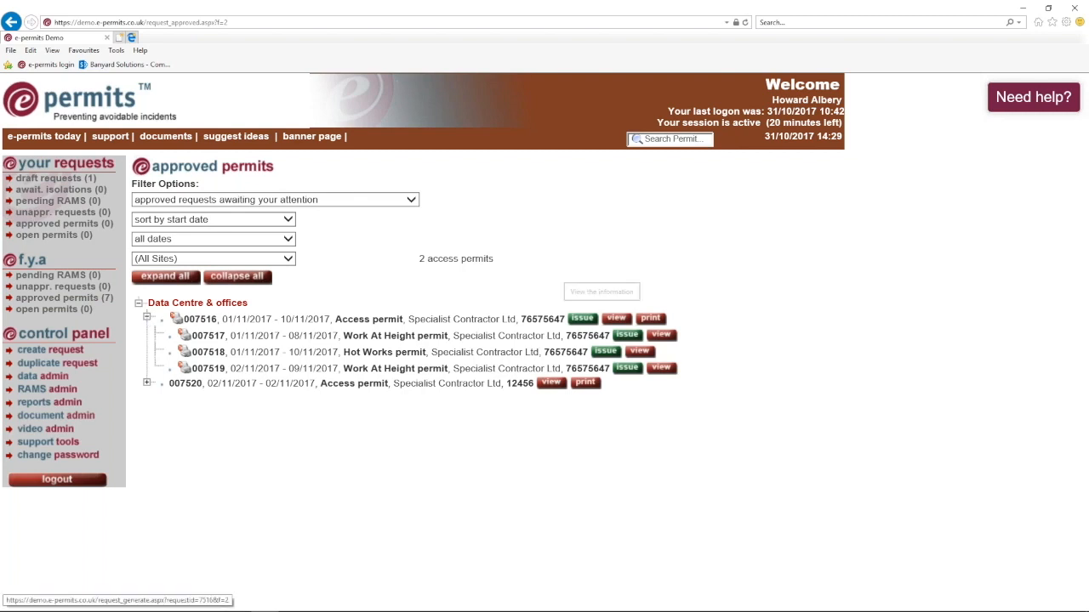
click(147, 318)
click(147, 334)
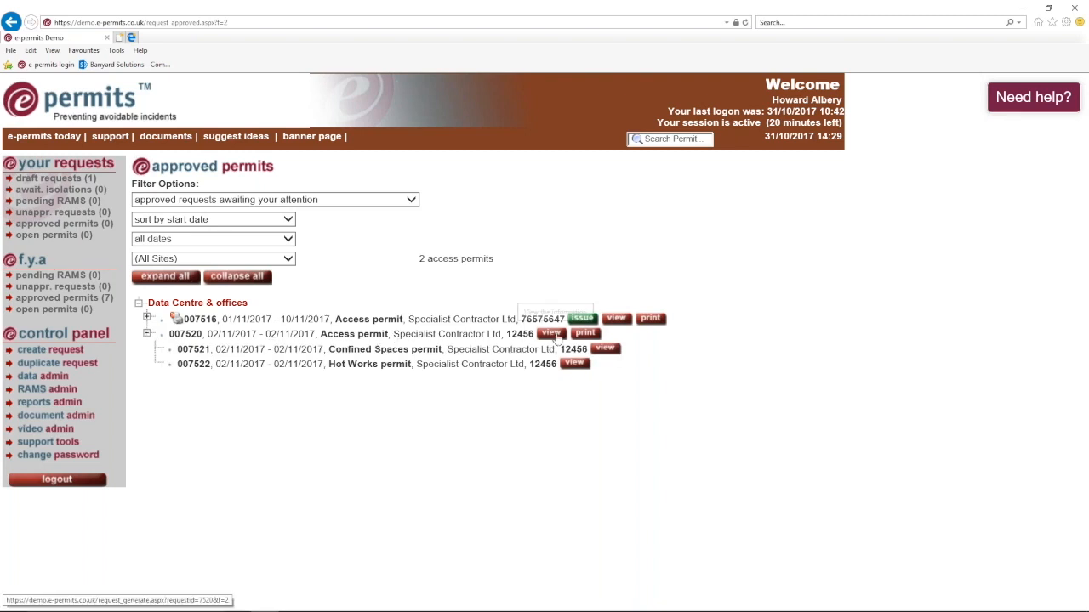
click(584, 337)
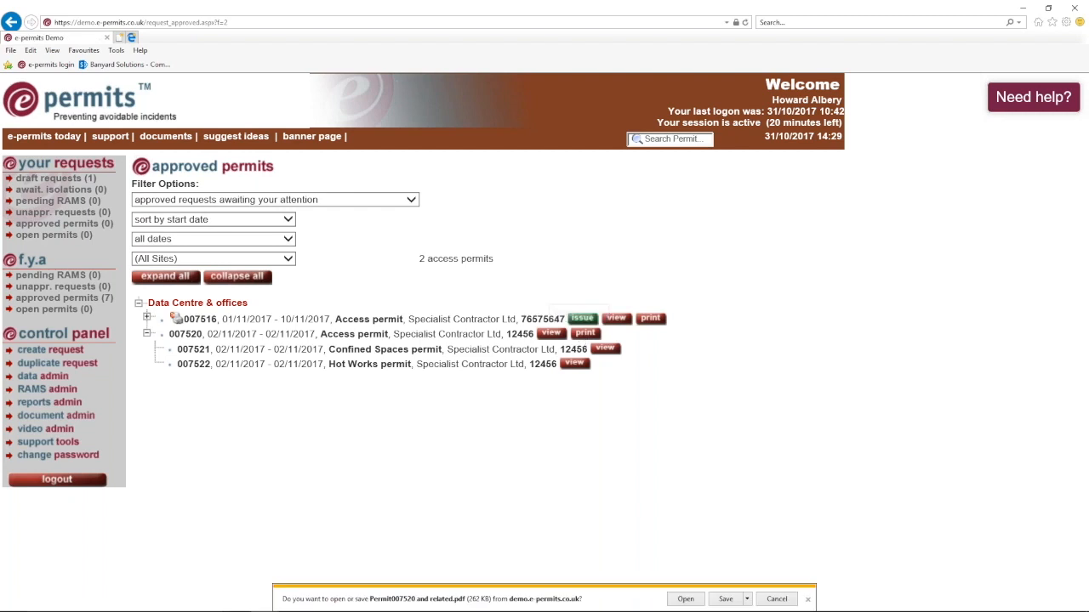
click(685, 599)
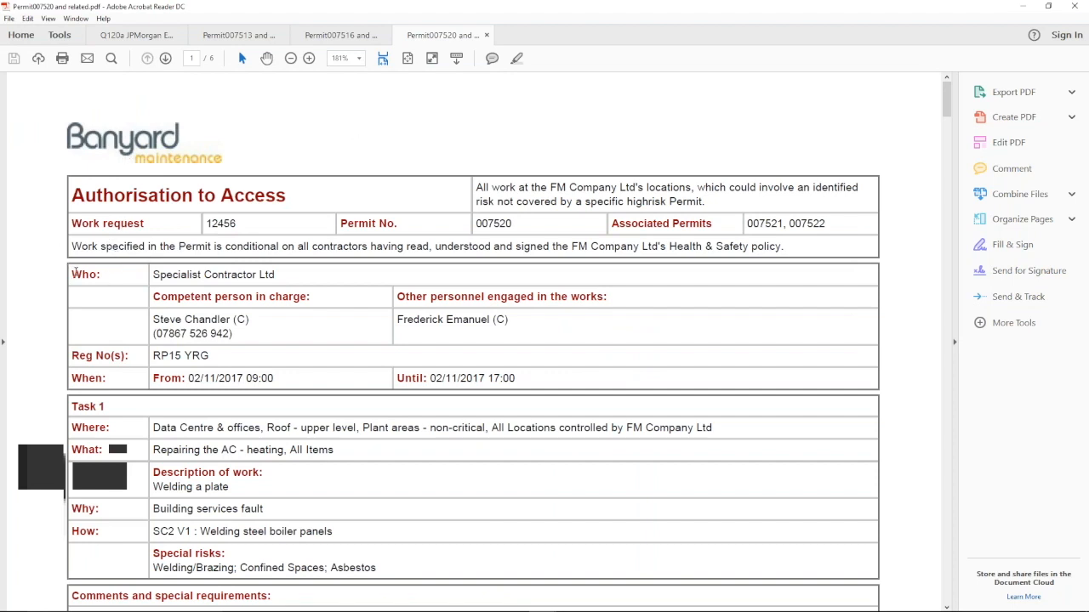
- Scroll through the Permit007520 PDF down to the Returned by and Closed by sections
scroll(48, 273, down, 1)
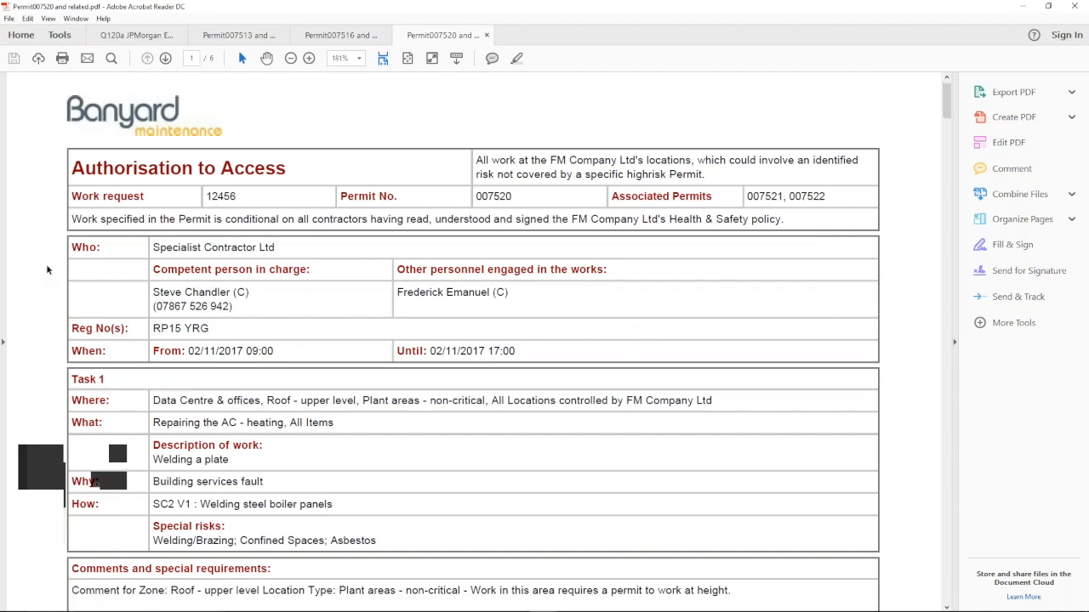
scroll(47, 270, down, 1)
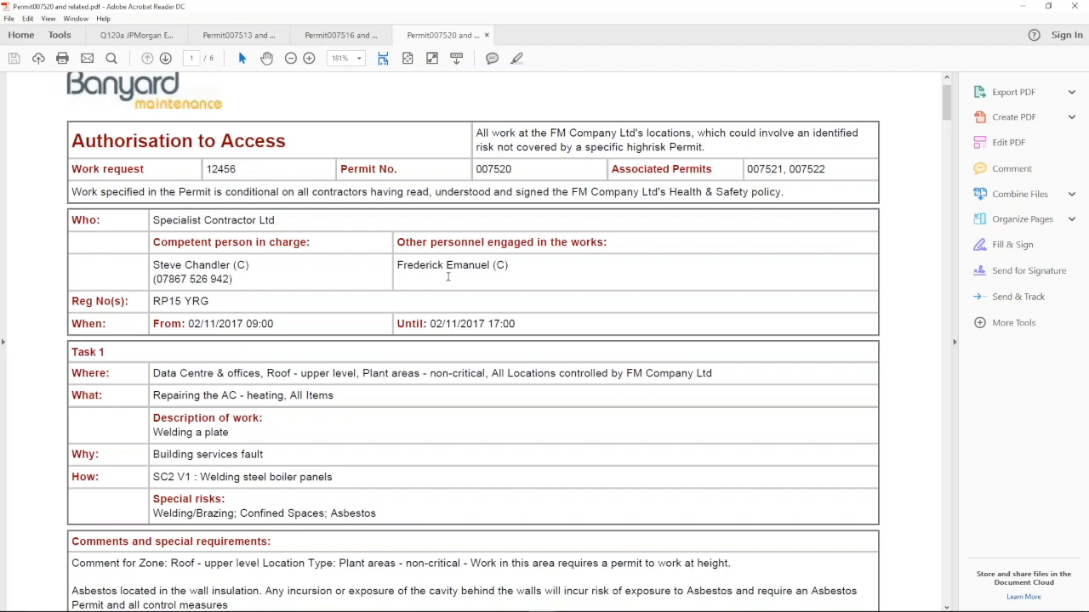
scroll(180, 272, down, 1)
scroll(180, 272, down, 1)
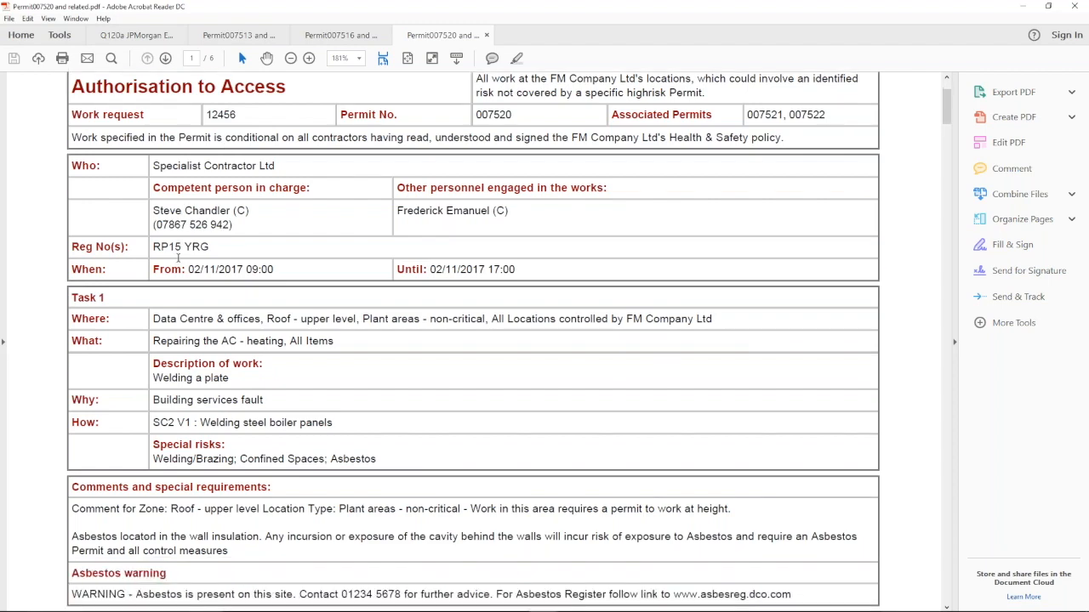
scroll(274, 213, down, 2)
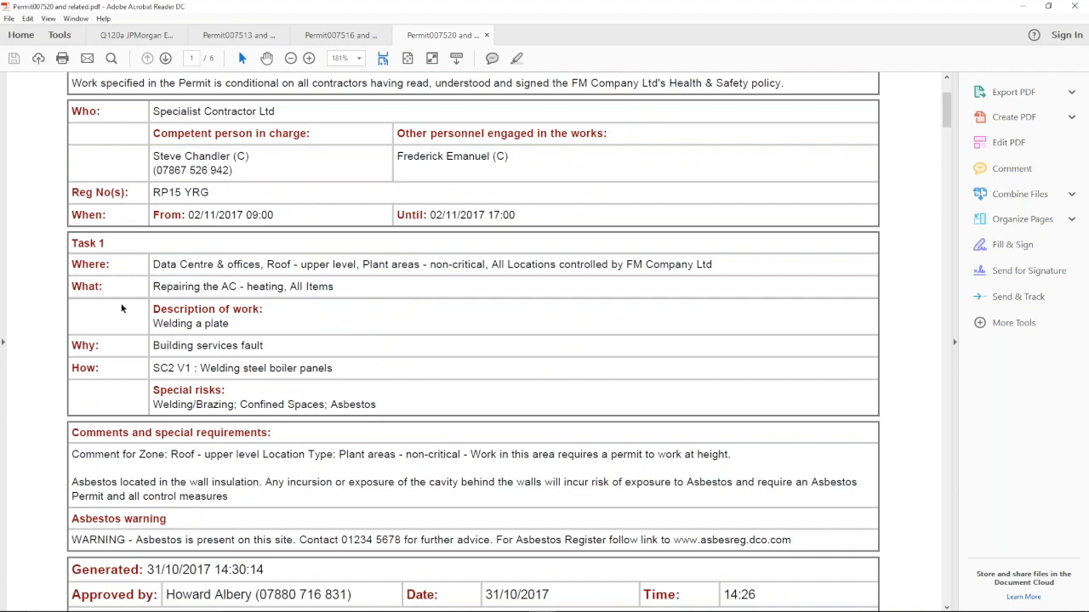
scroll(122, 309, down, 1)
scroll(121, 309, down, 2)
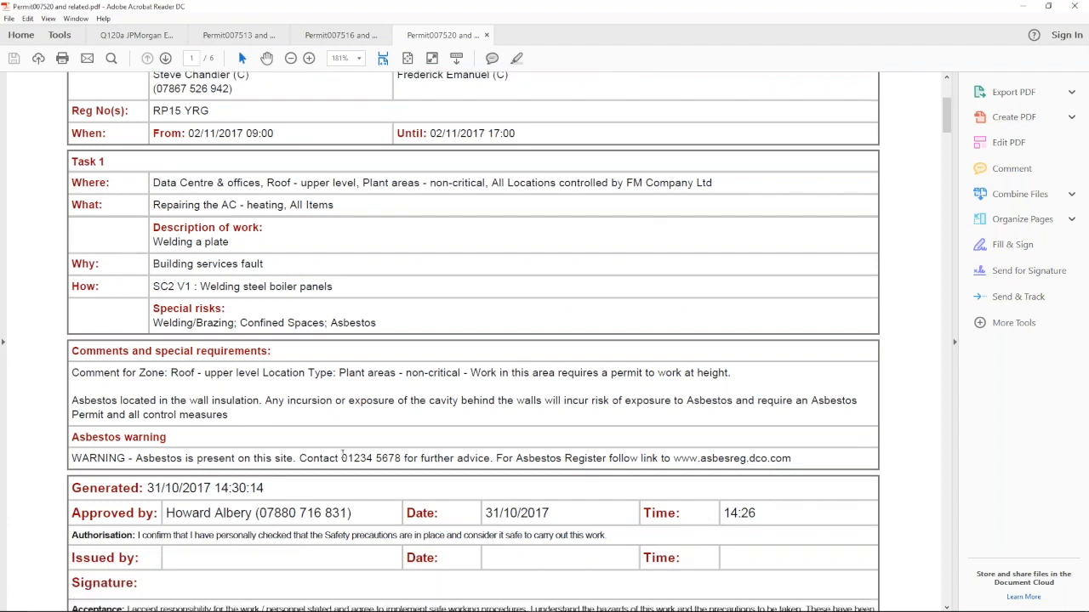
scroll(139, 380, down, 1)
scroll(139, 380, down, 1)
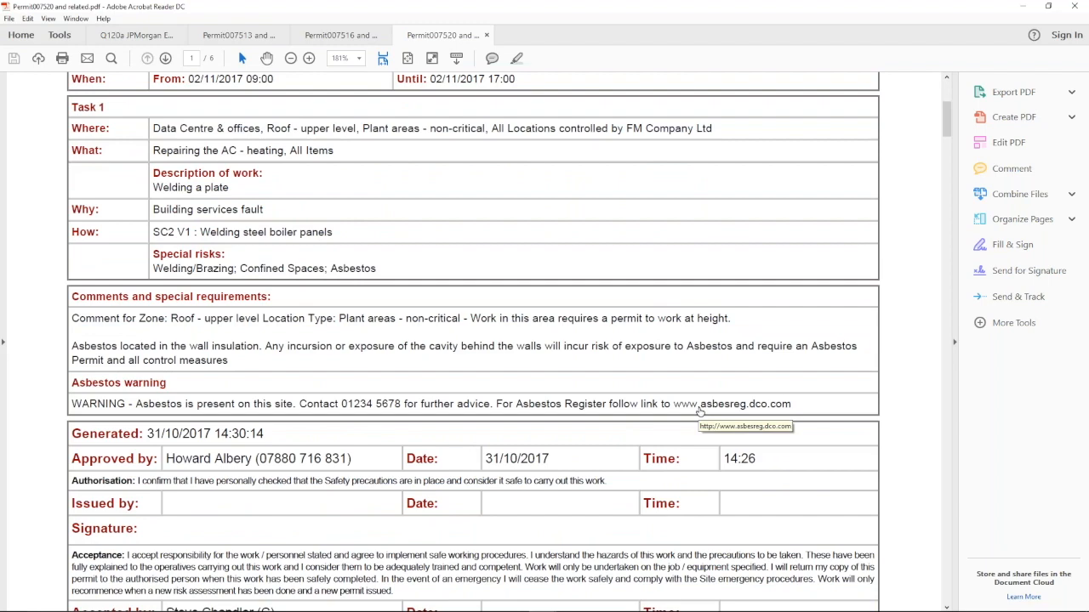
scroll(74, 365, down, 1)
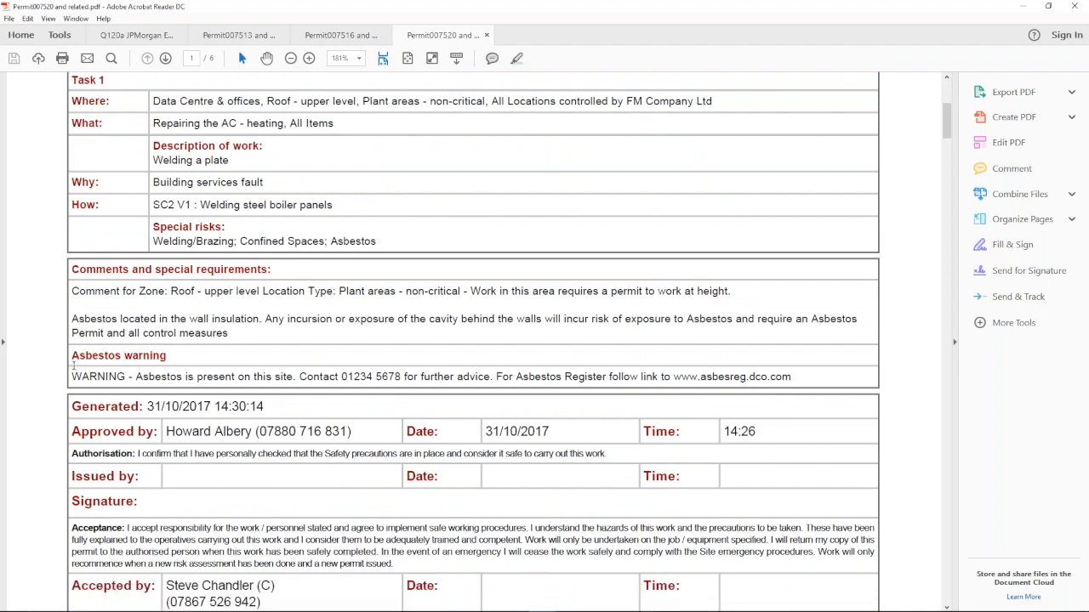
scroll(74, 365, down, 3)
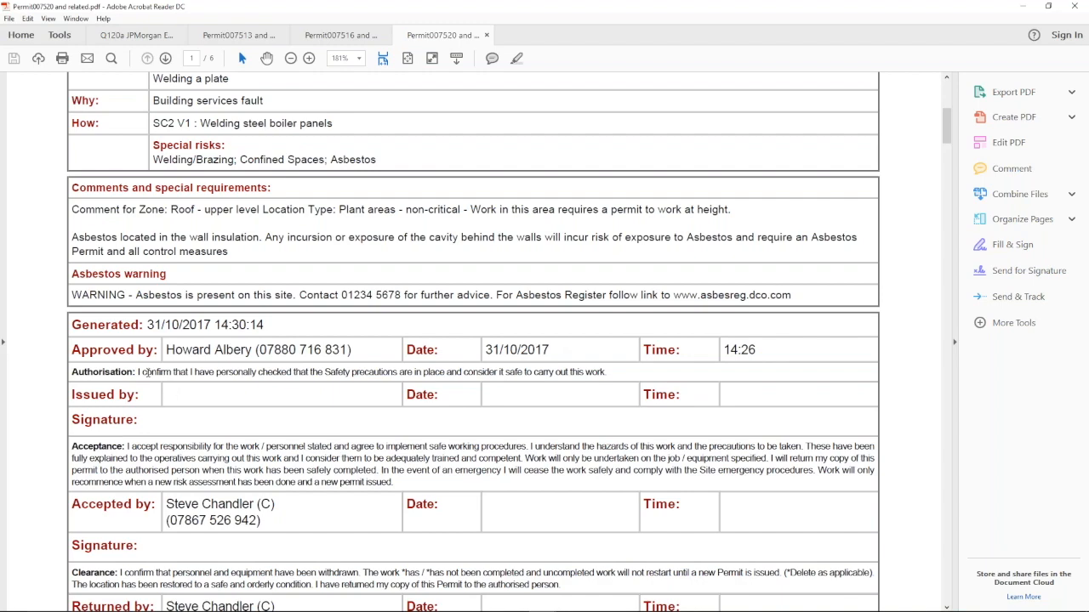
scroll(146, 372, down, 1)
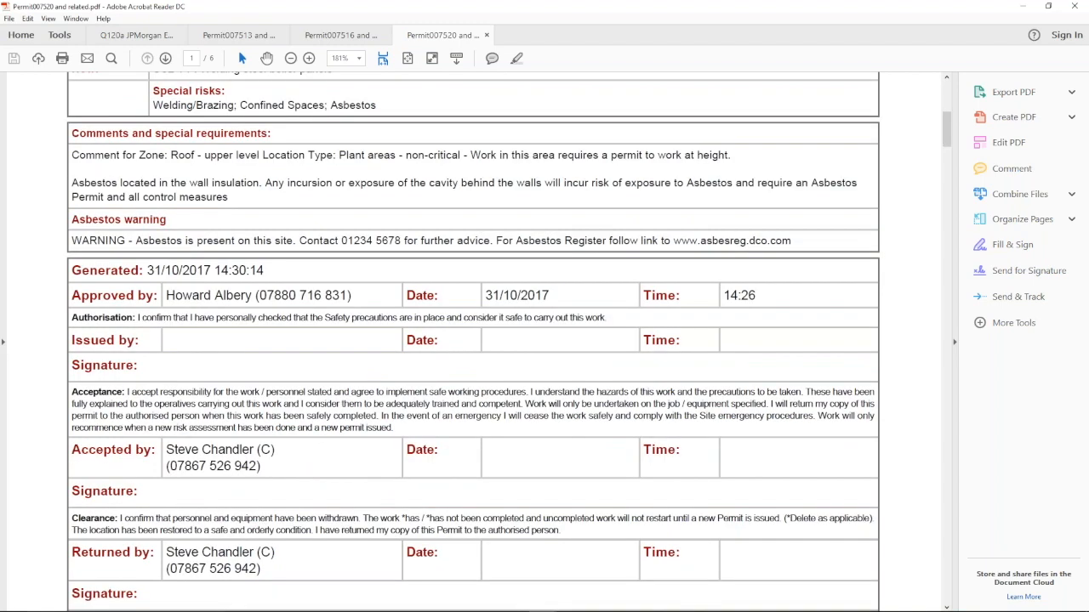
scroll(170, 387, down, 1)
scroll(170, 387, down, 1)
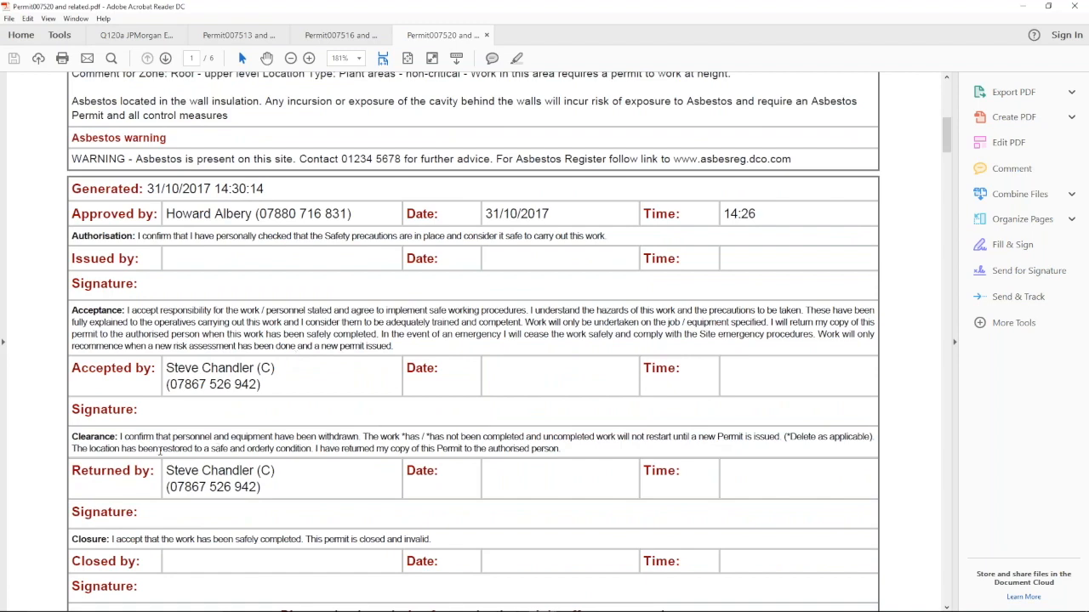
scroll(310, 471, down, 1)
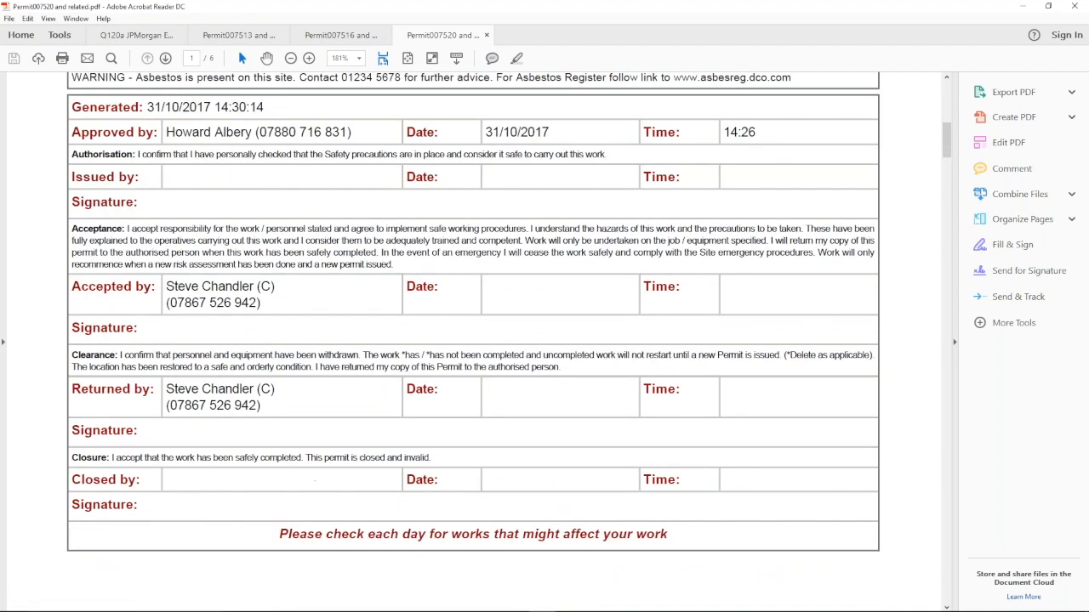
scroll(153, 440, down, 1)
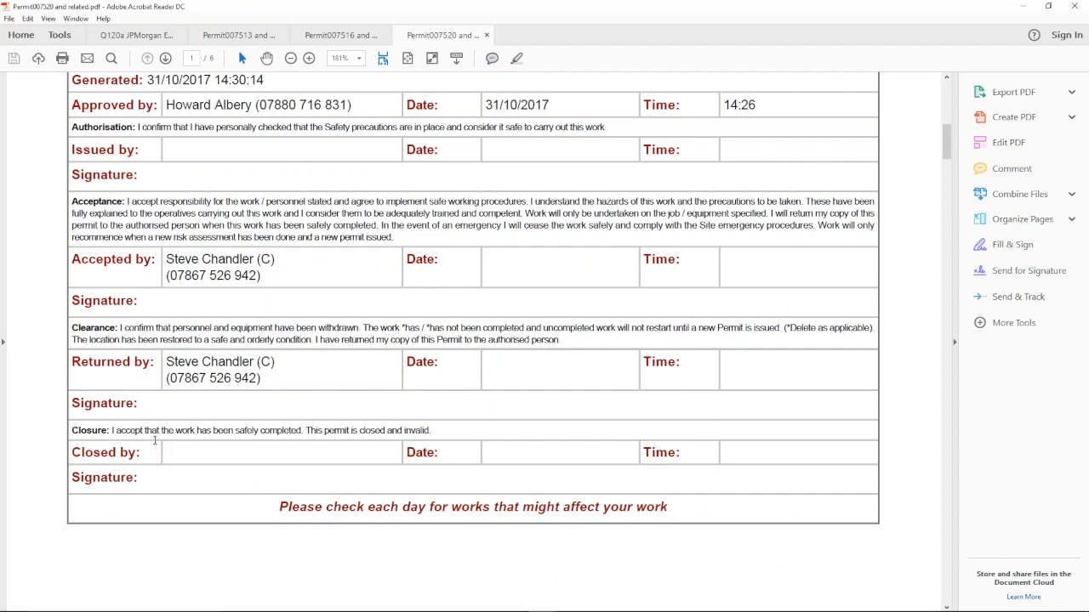
scroll(154, 440, down, 1)
scroll(154, 440, down, 10)
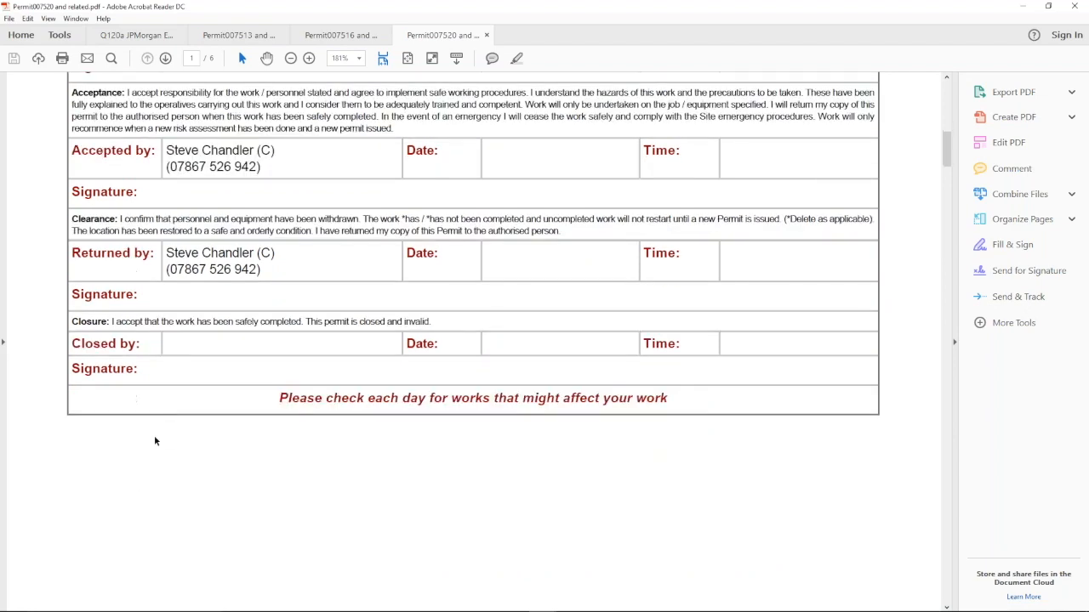
scroll(152, 427, down, 4)
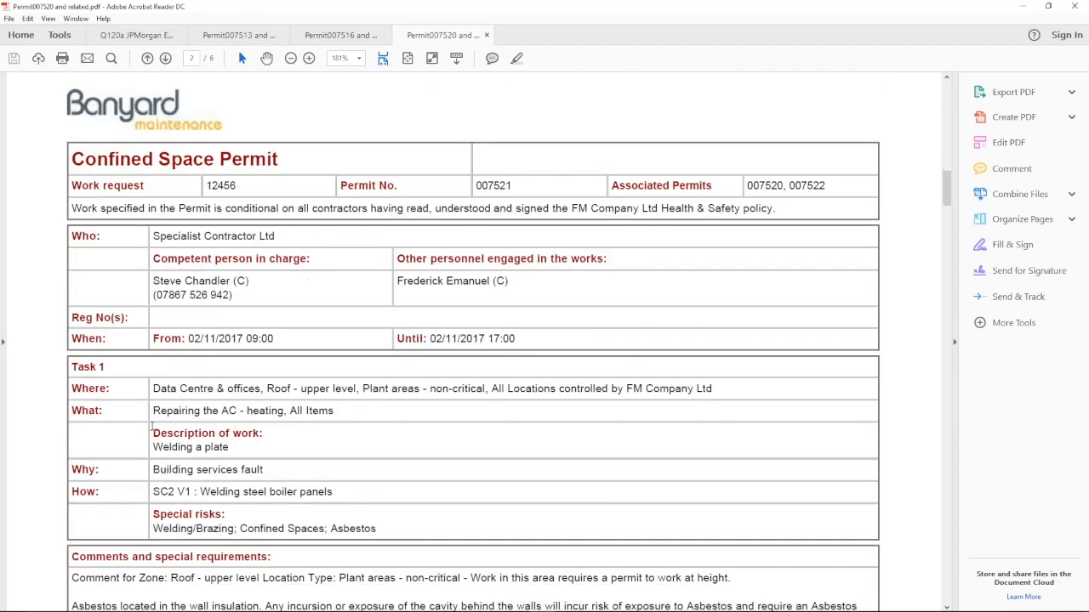
scroll(152, 421, down, 2)
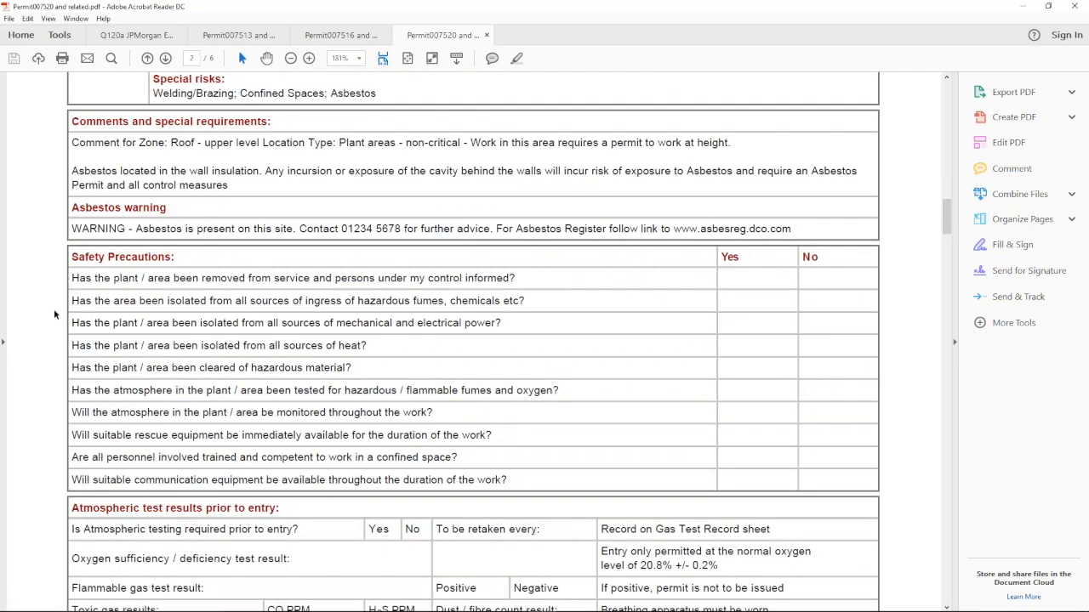
scroll(54, 309, down, 1)
scroll(53, 314, down, 1)
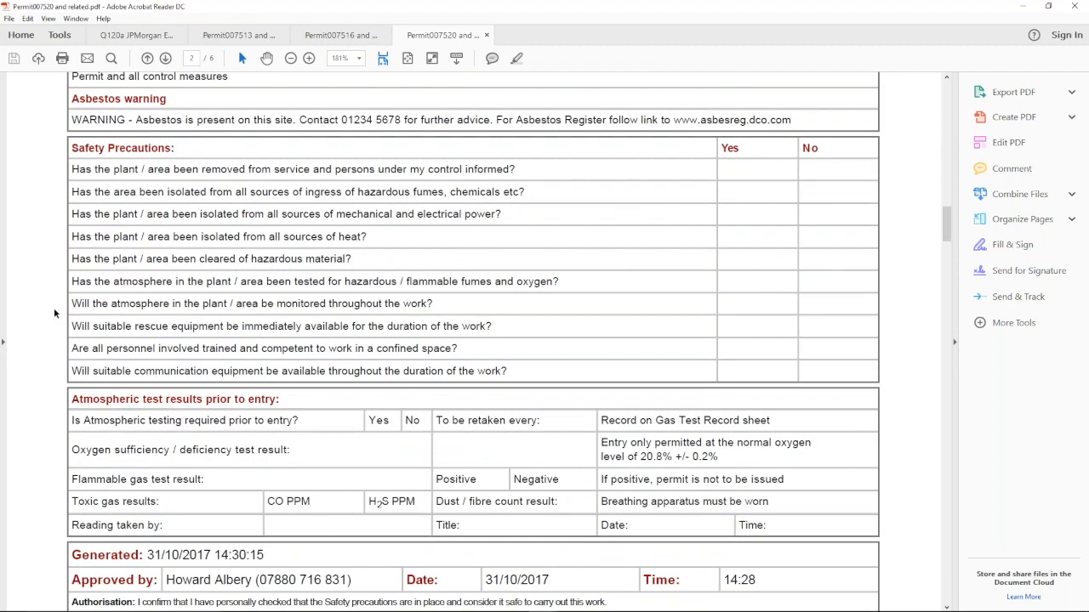
scroll(54, 312, down, 2)
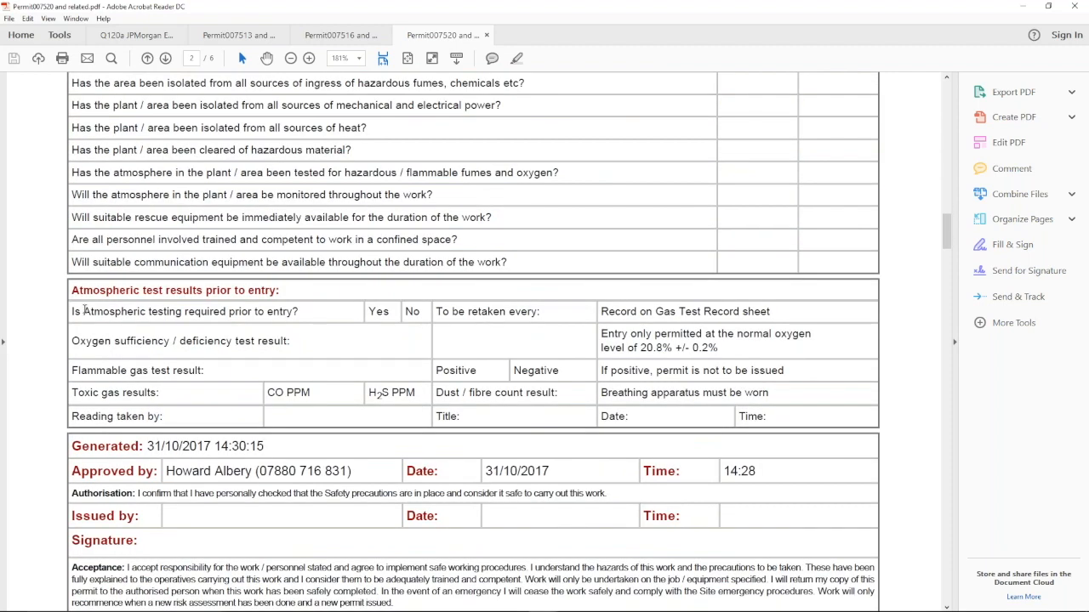
scroll(54, 314, down, 1)
scroll(54, 314, down, 3)
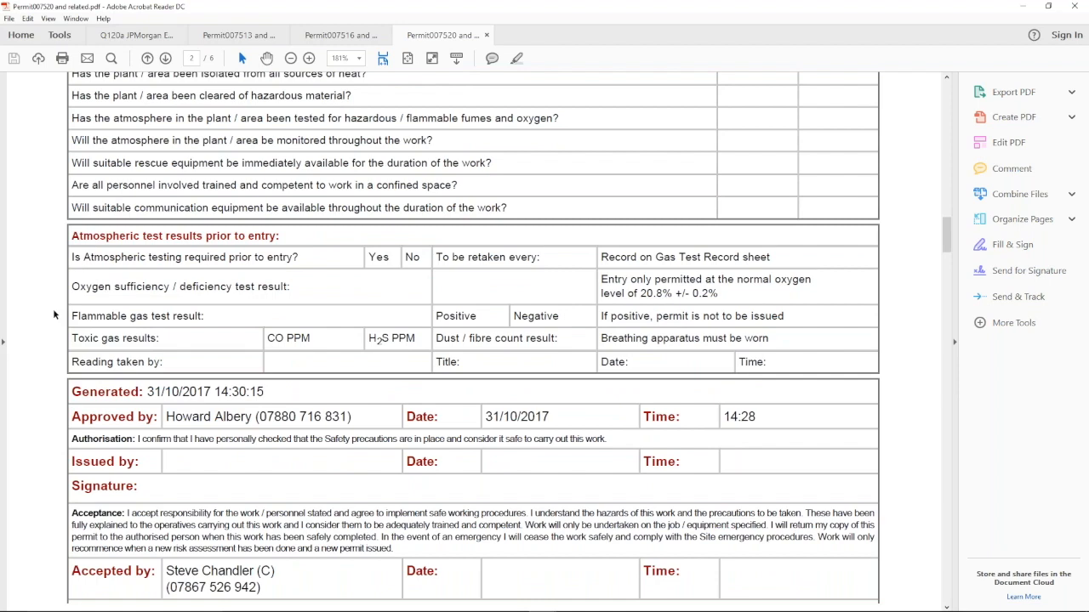
scroll(52, 315, down, 10)
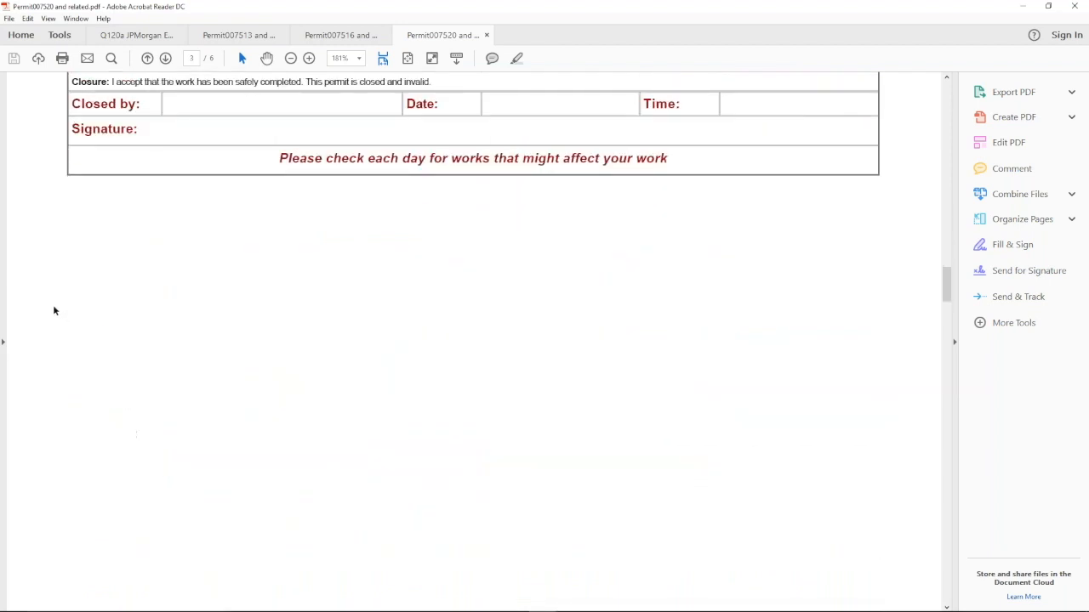
scroll(54, 304, down, 3)
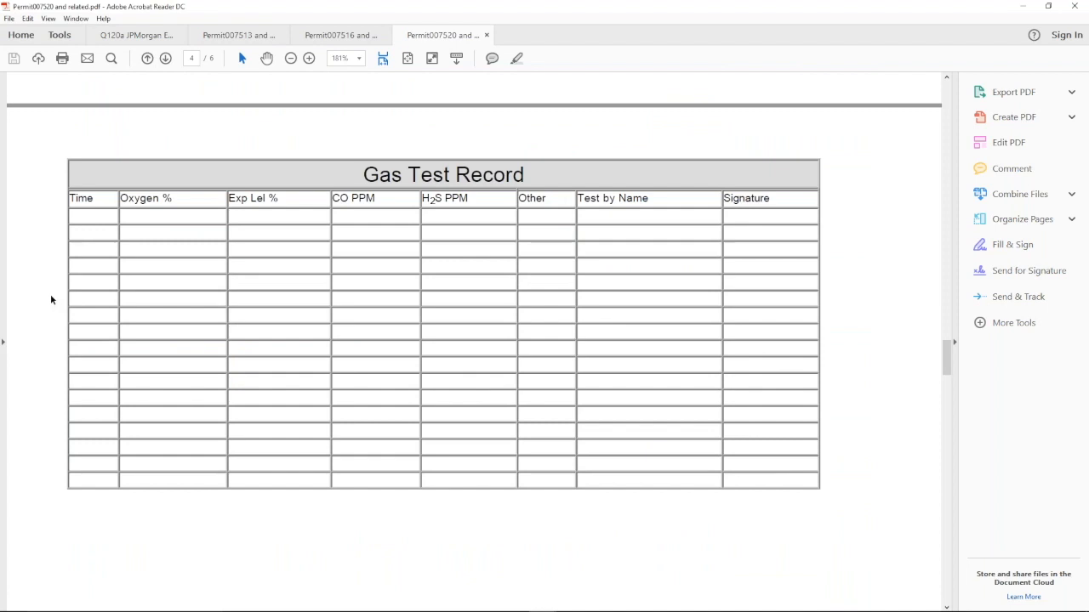
scroll(51, 300, down, 1)
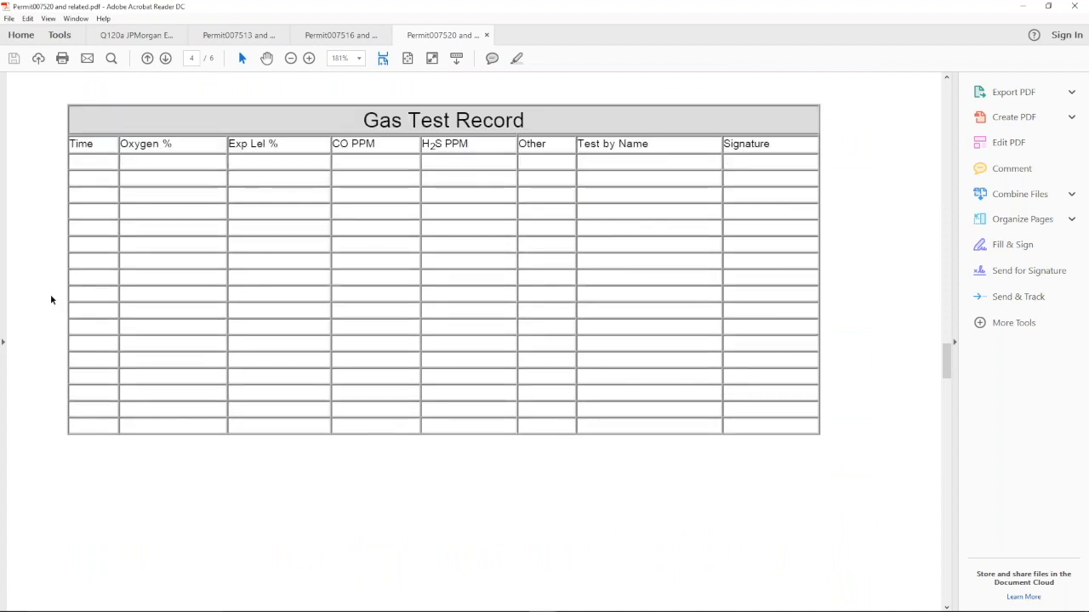
scroll(50, 299, down, 10)
scroll(51, 297, down, 6)
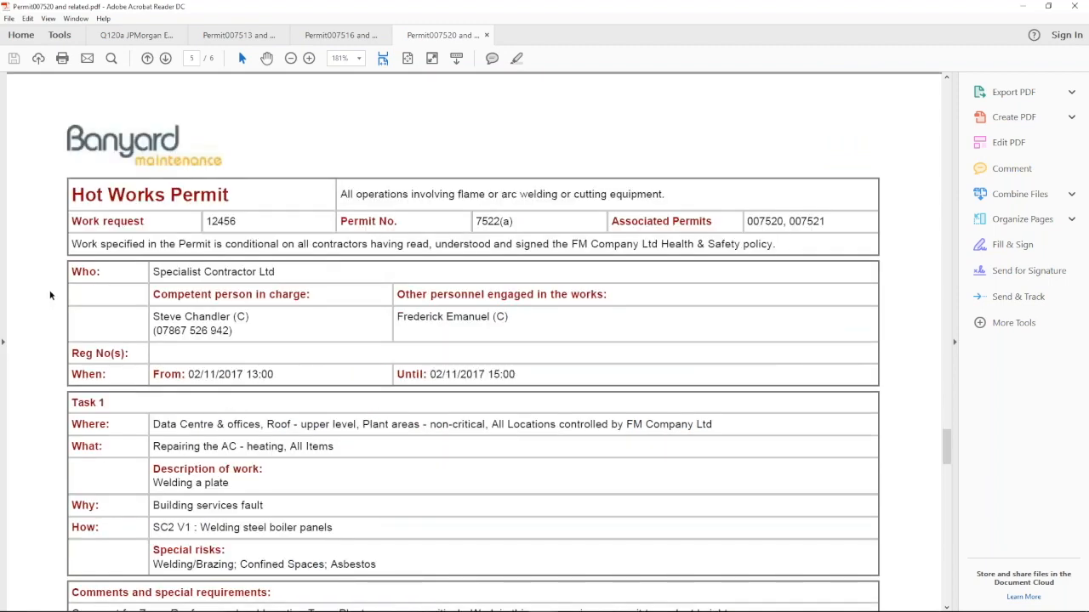
scroll(51, 295, down, 1)
scroll(50, 296, down, 3)
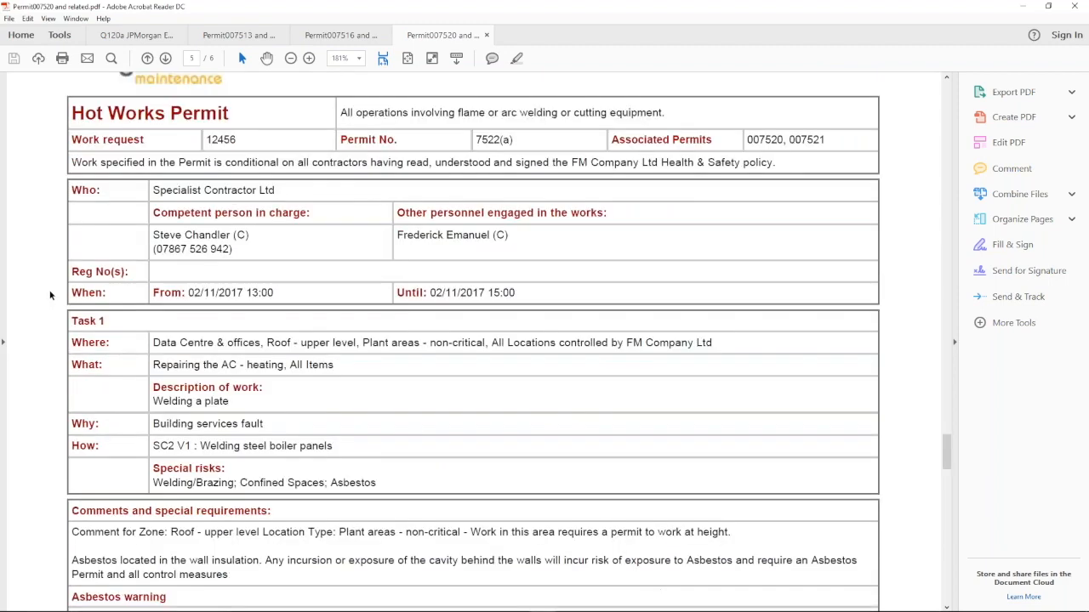
scroll(50, 295, down, 7)
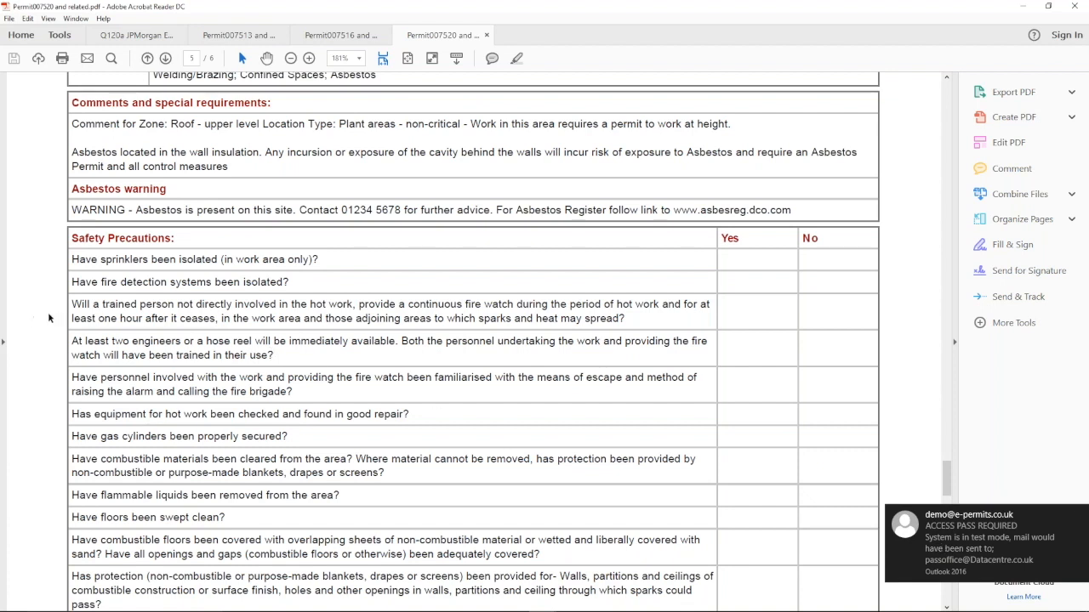
scroll(49, 317, down, 1)
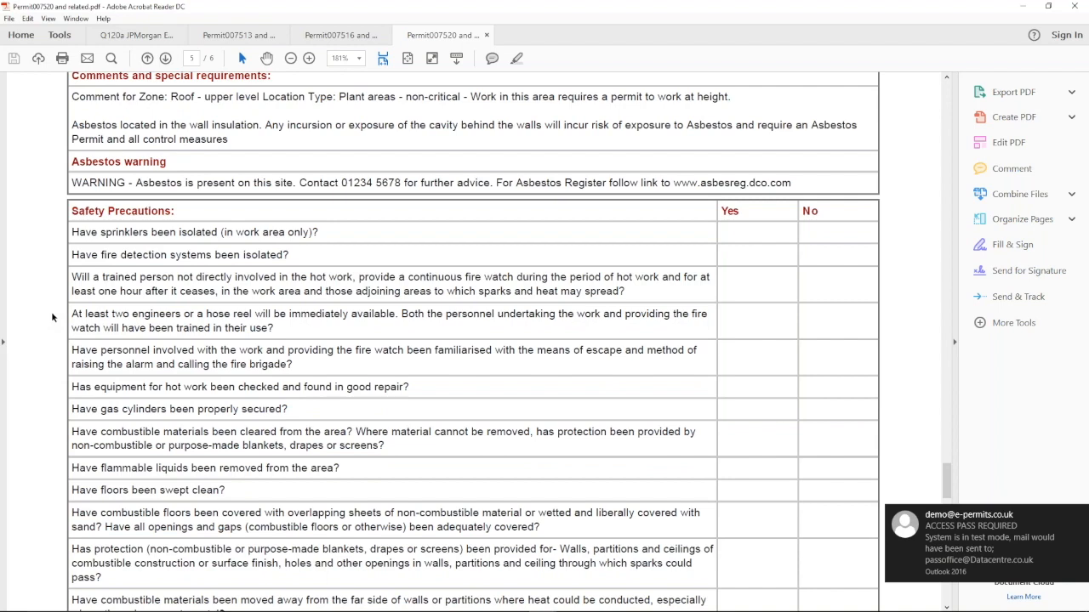
scroll(53, 316, down, 2)
scroll(54, 316, down, 7)
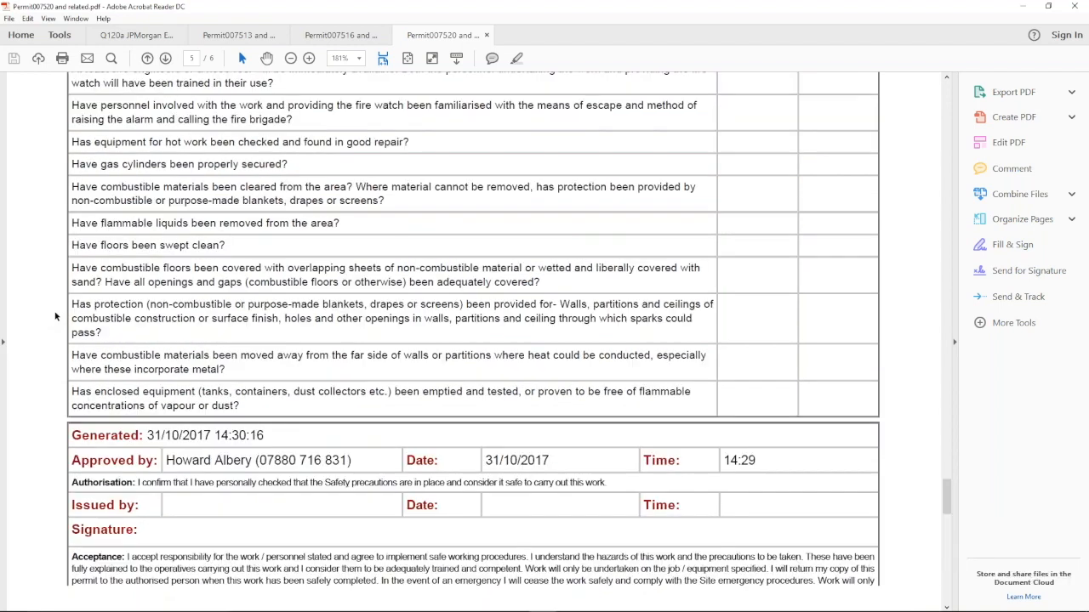
scroll(55, 316, down, 9)
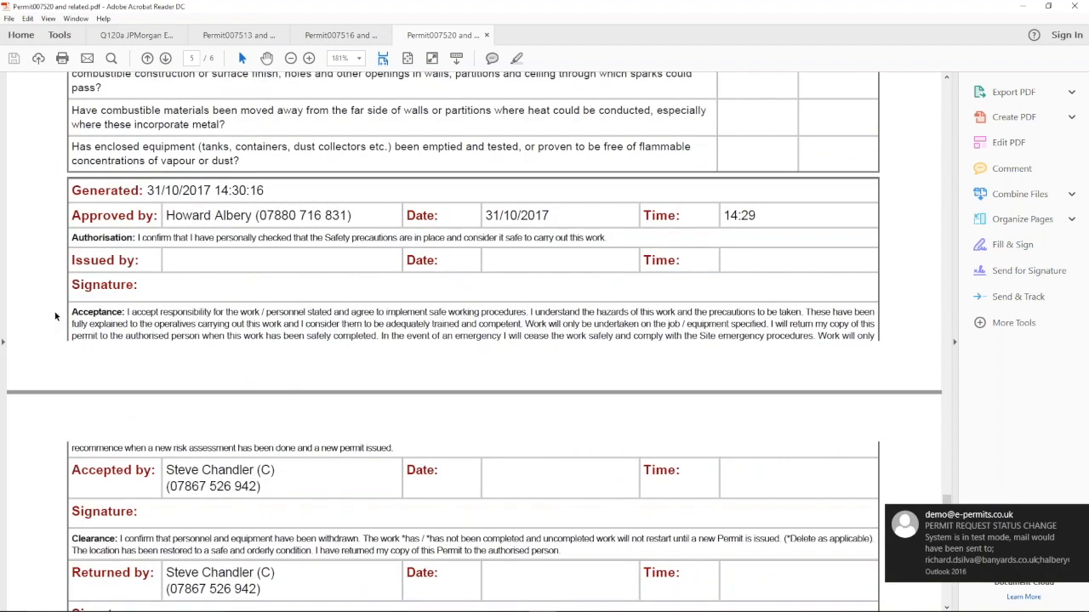
scroll(56, 317, down, 13)
scroll(56, 315, down, 6)
- Issue access permit 007520, check confined space permit 007521's summary, then return to approved permits
click(1025, 7)
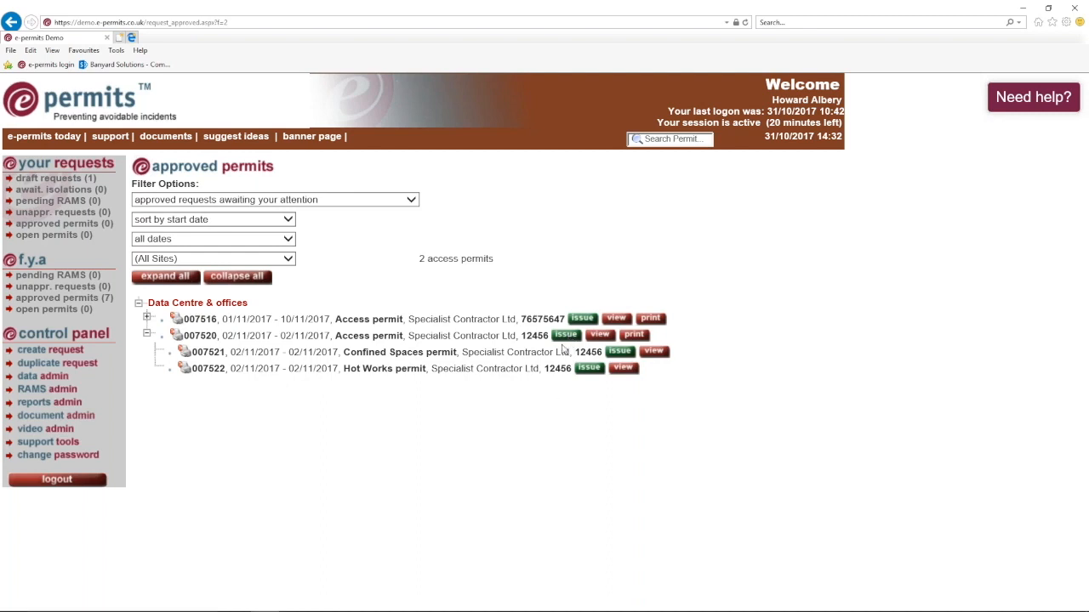
click(564, 336)
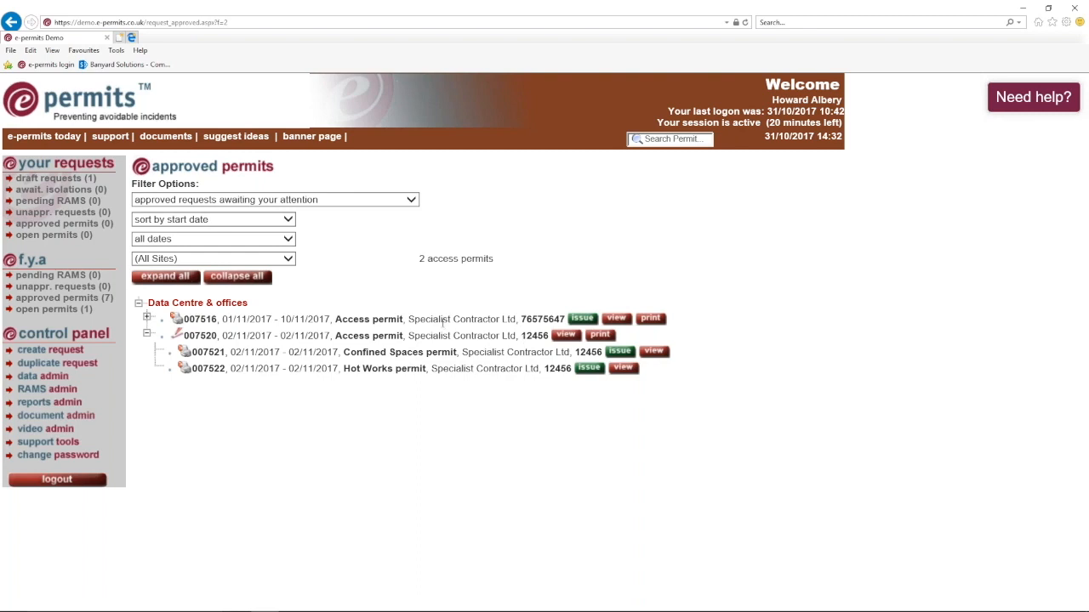
click(660, 355)
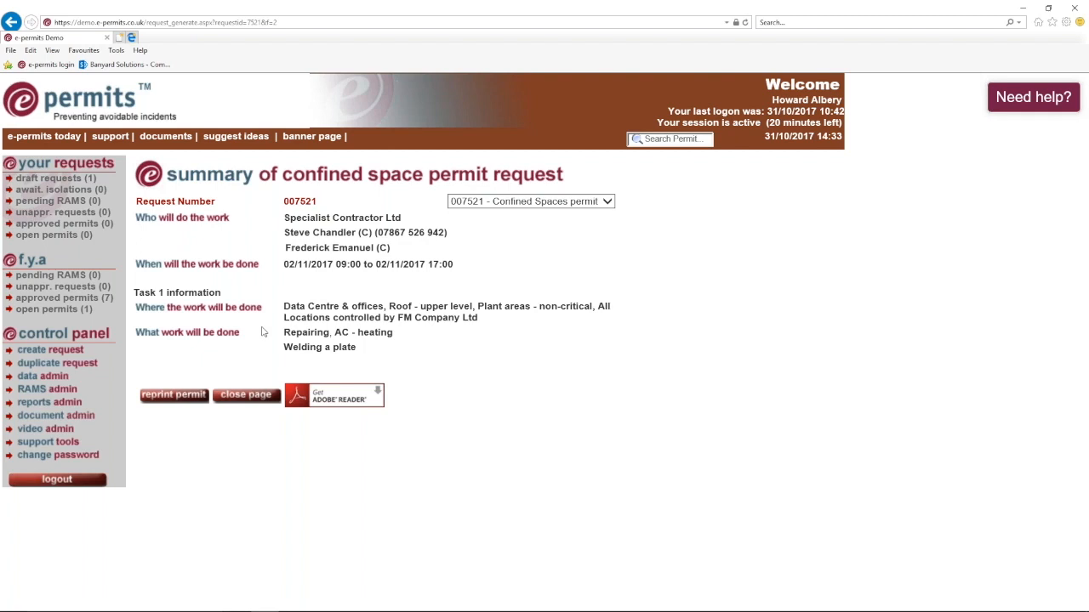
click(12, 22)
click(36, 300)
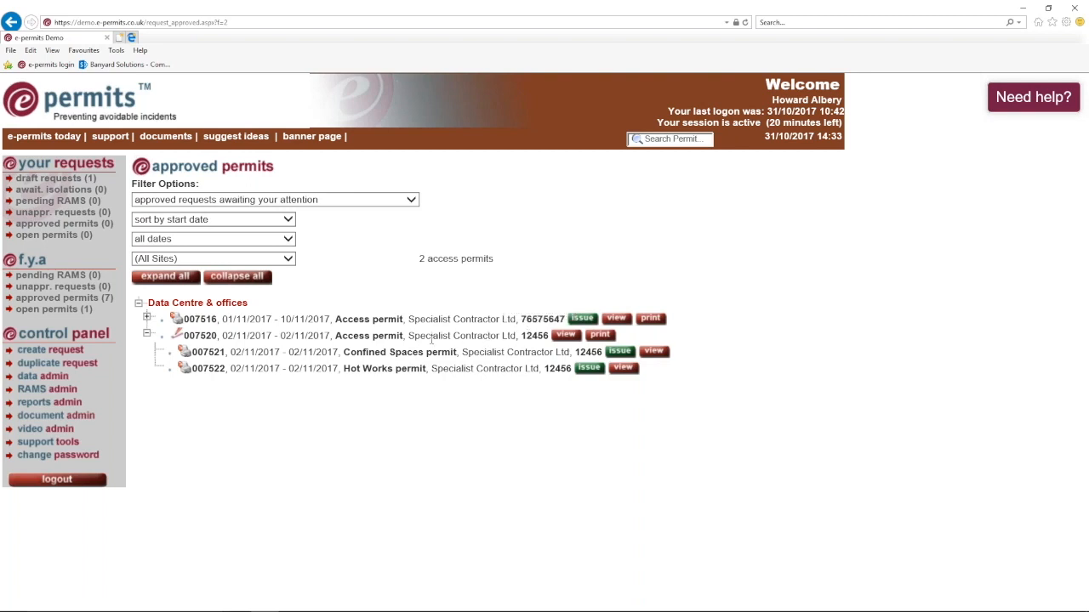
- Issue confined space permit 007521 and hot works permit 007522, then list the 3 open permits
click(620, 351)
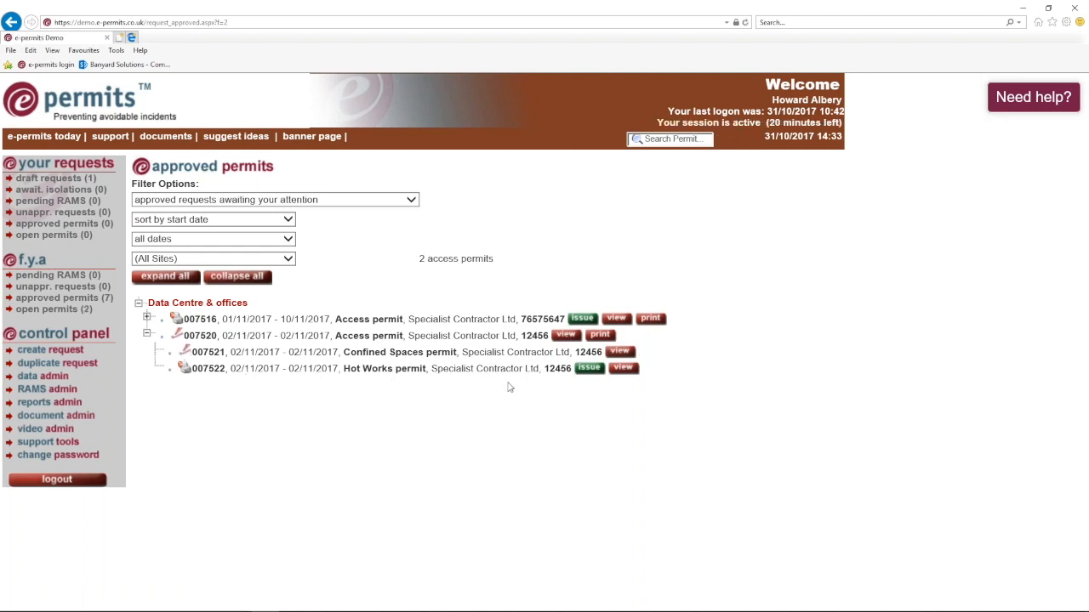
click(588, 374)
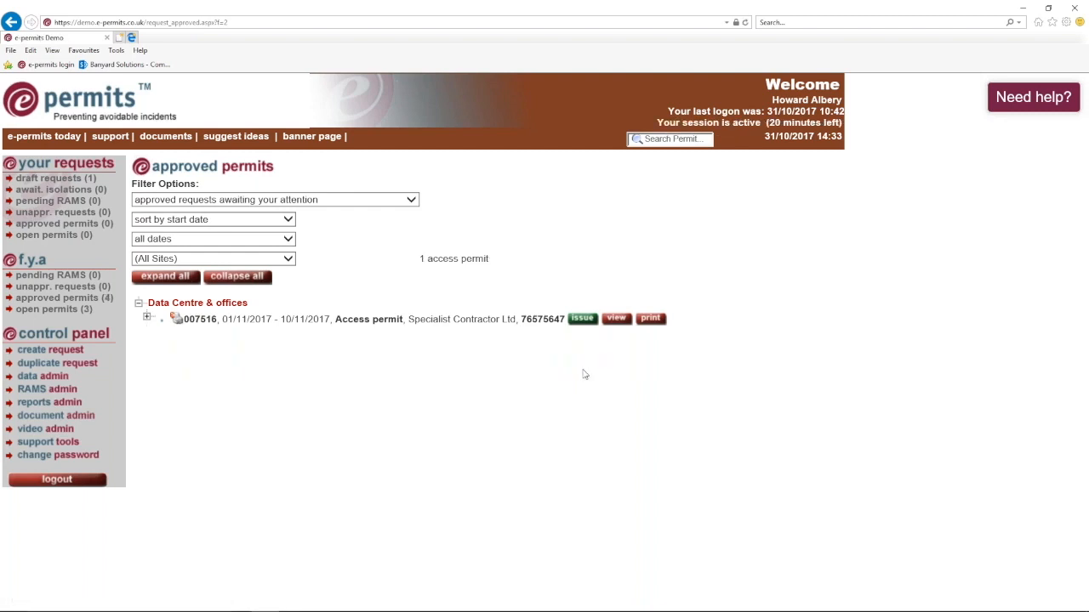
click(38, 310)
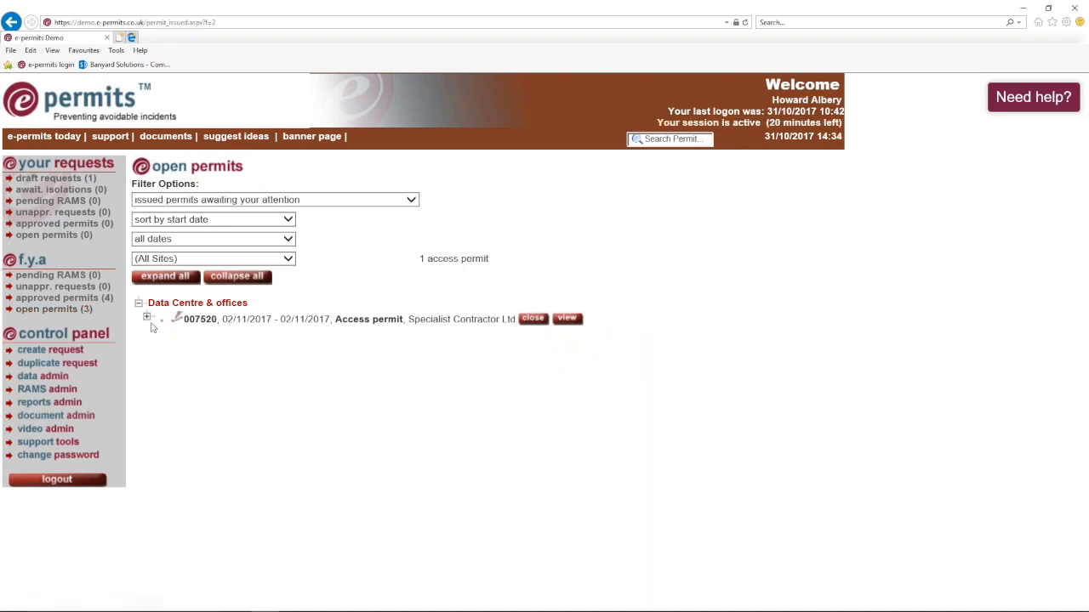
- Expand access permit 007520 in the open permits tree to reveal permits 007521 and 007522
click(146, 317)
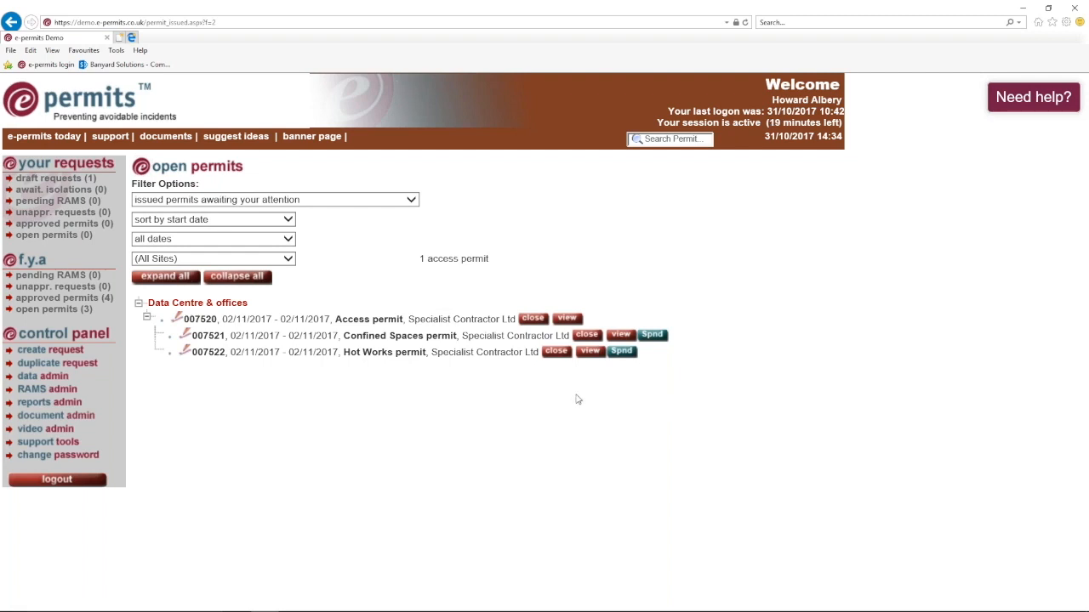
- Close permit 007522 with Work done safely No, wrong place Yes, note 'Wrong area of the roof'
click(556, 350)
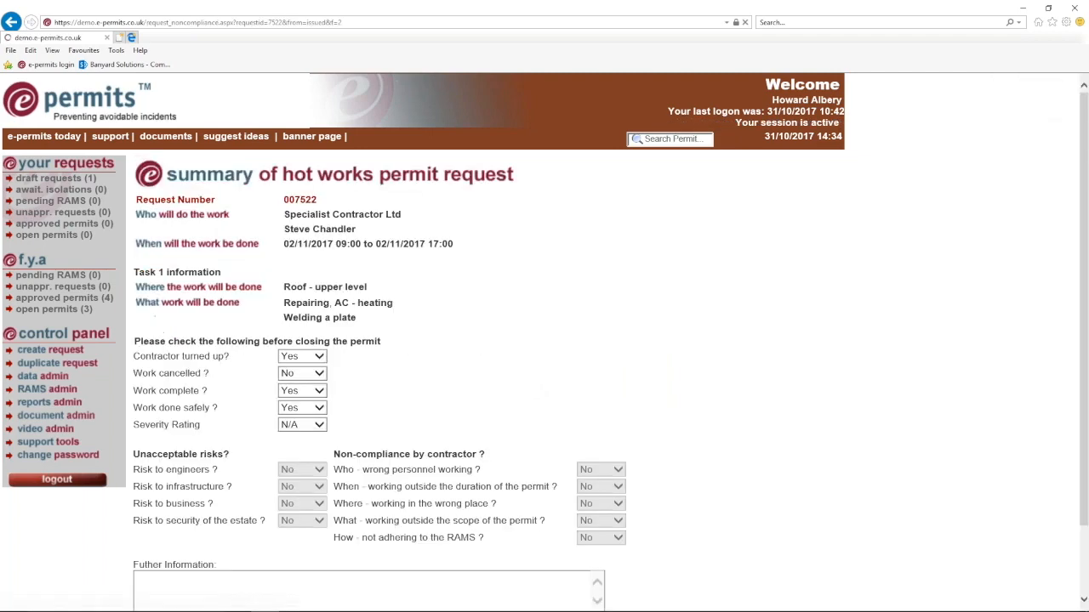
scroll(395, 314, down, 1)
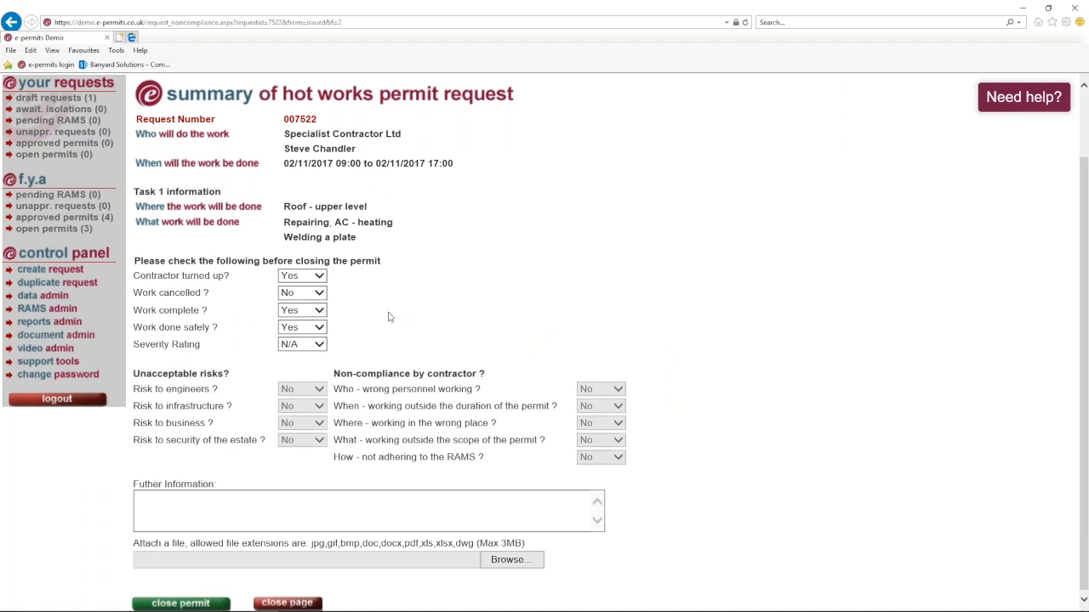
click(320, 329)
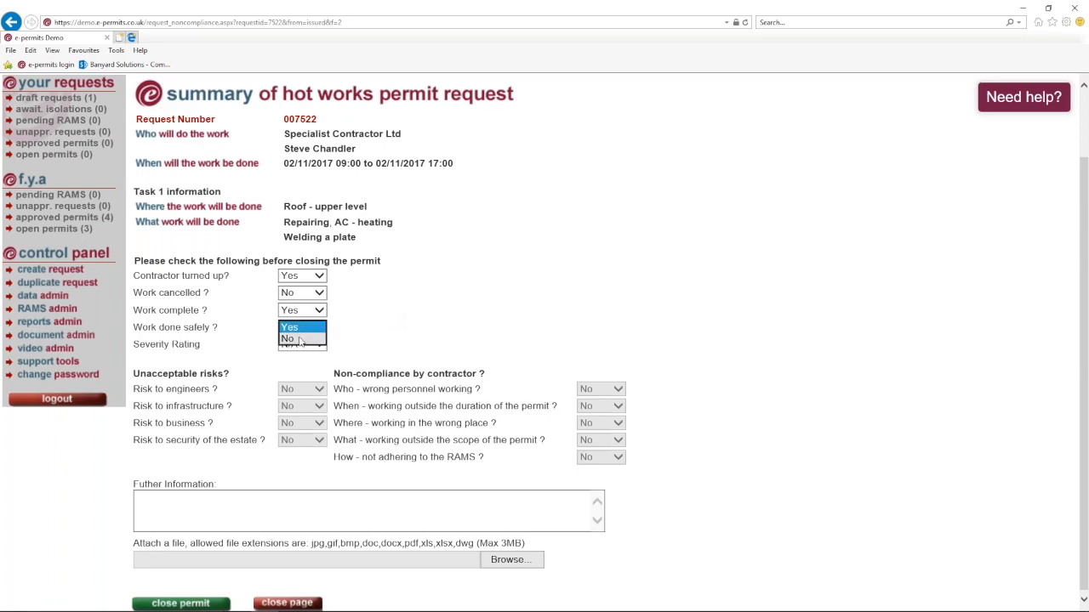
click(299, 339)
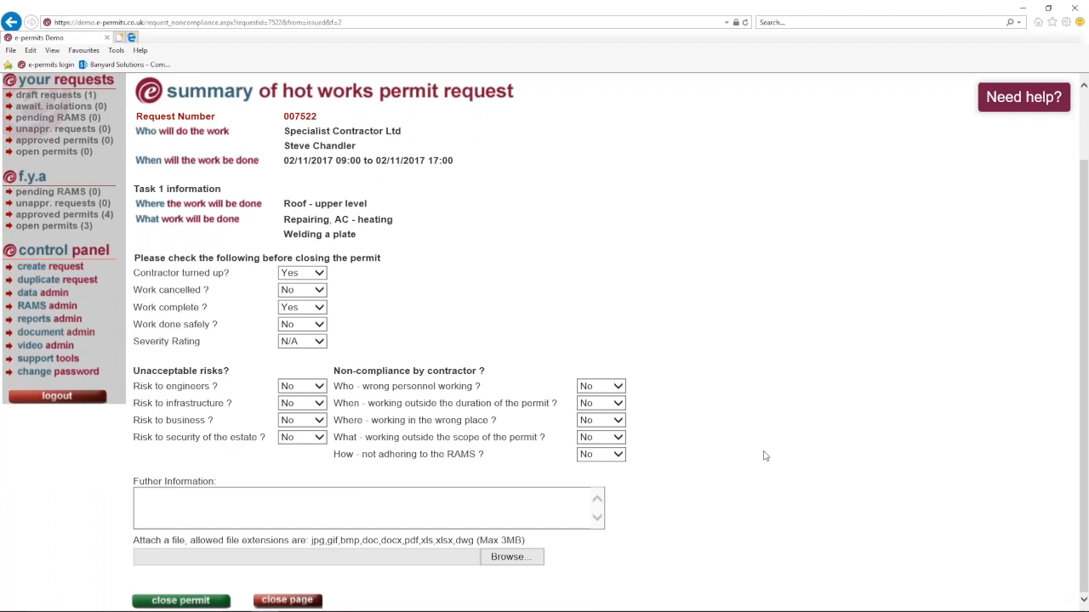
click(622, 422)
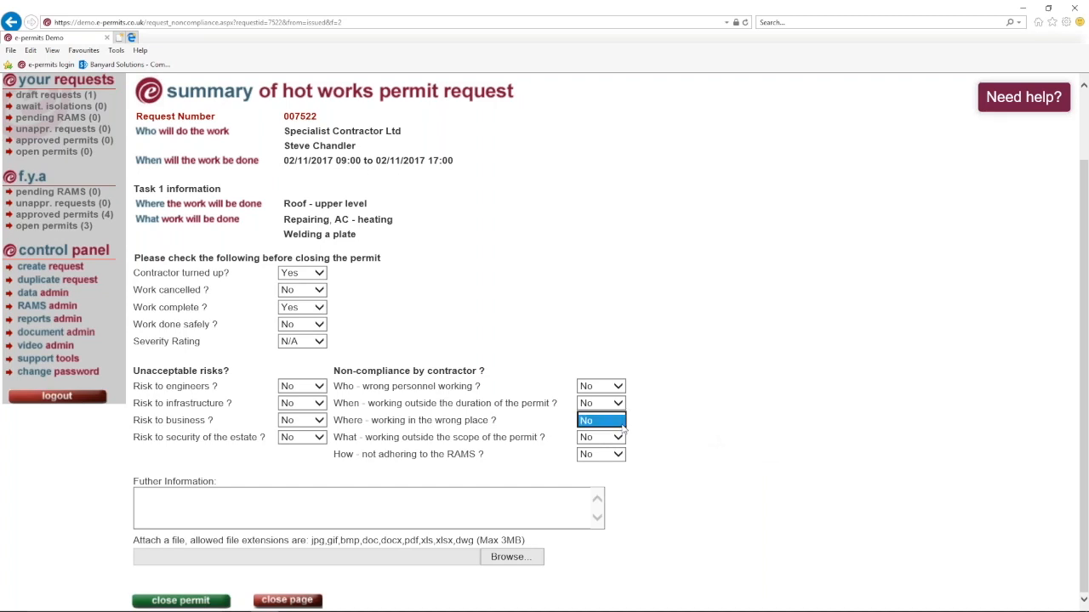
click(602, 409)
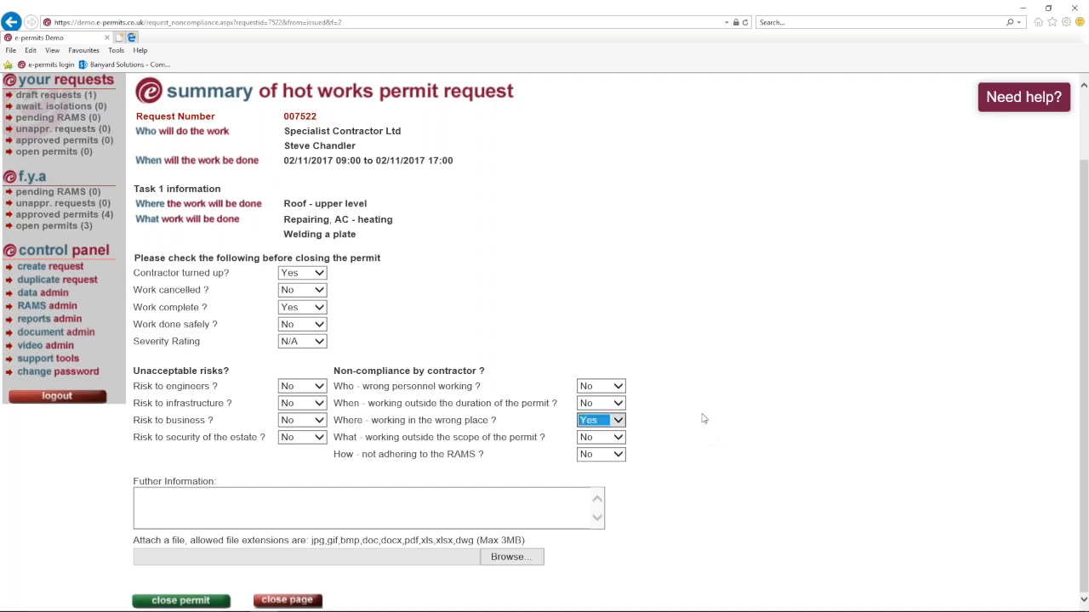
click(146, 499)
text(Wr)
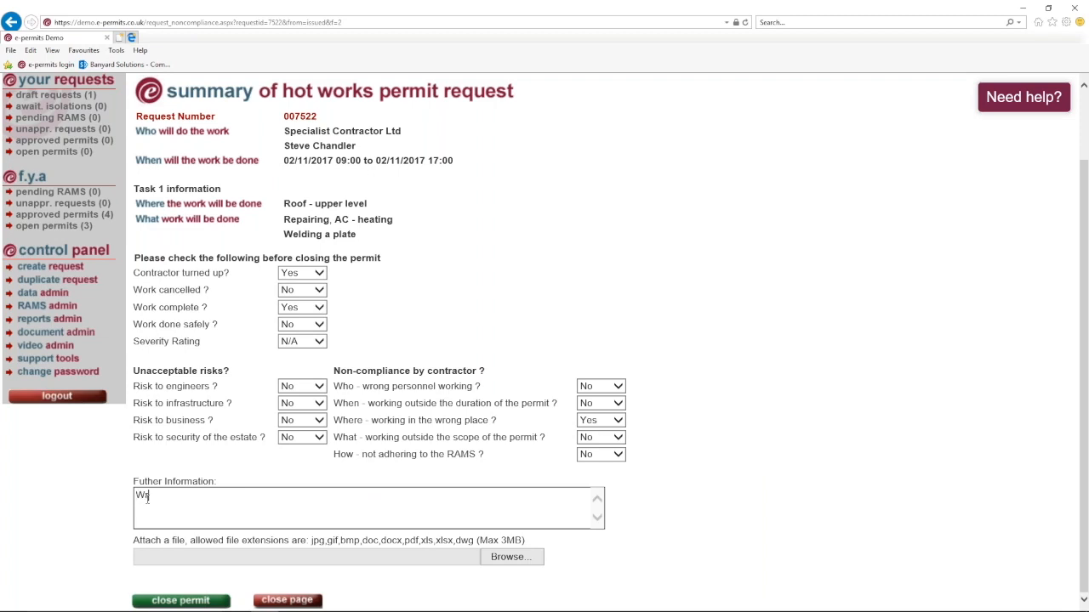
text(ong area of teh)
key(BackSpace)
key(BackSpace)
text(he roof)
click(226, 600)
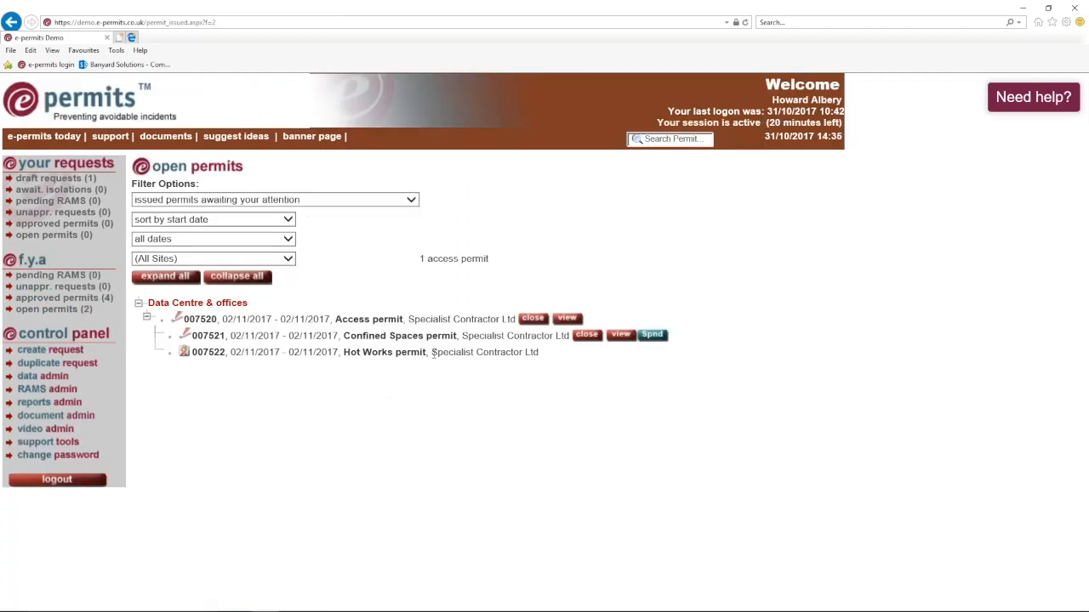
- Close access permit 007520 with 'Close all permits in bundle' ticked
click(532, 318)
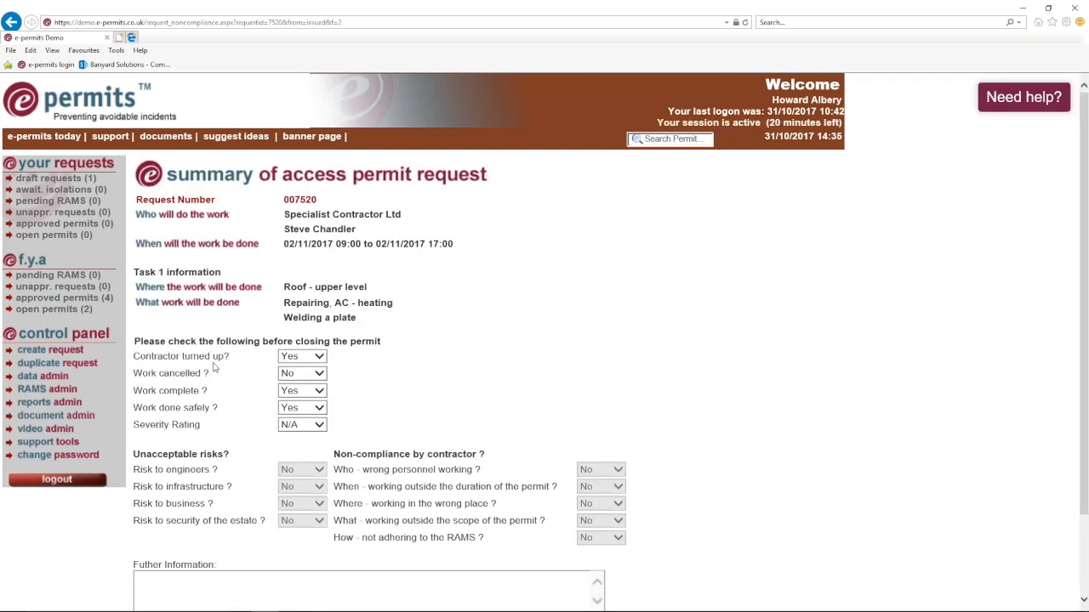
scroll(215, 364, down, 1)
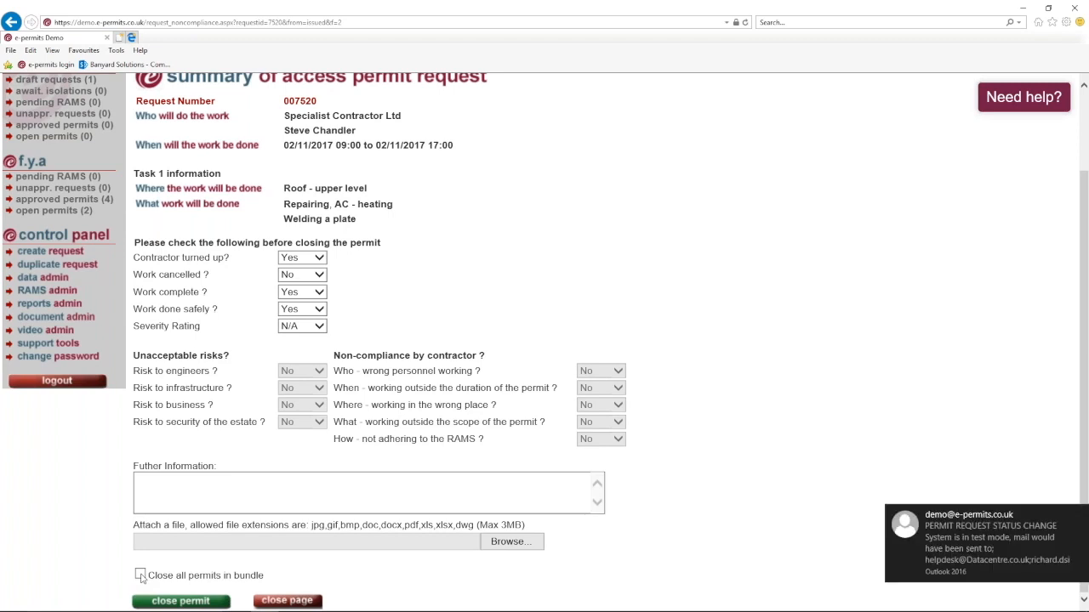
click(141, 576)
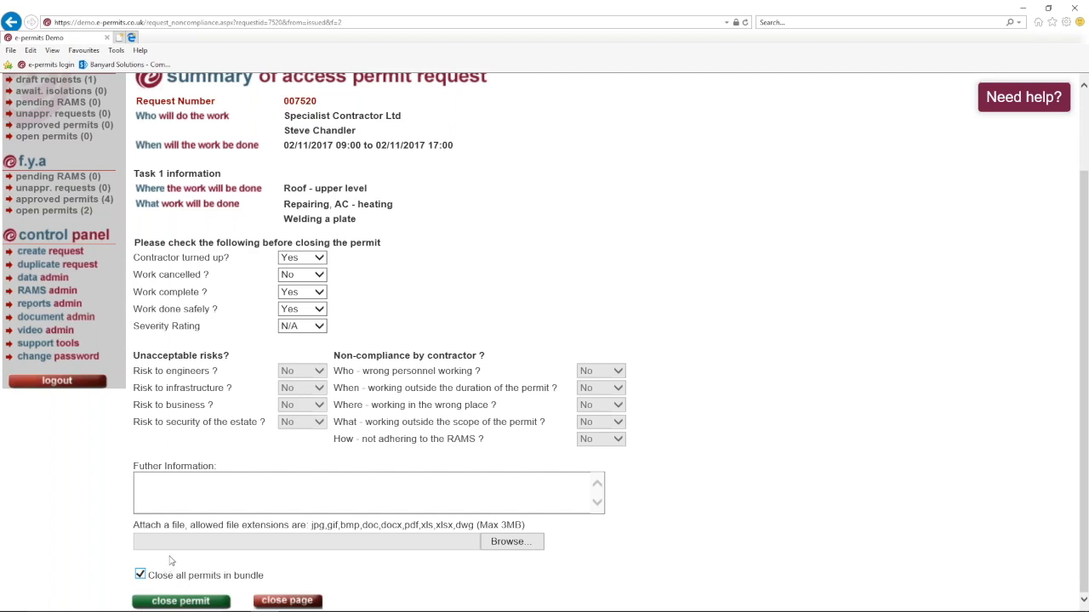
click(180, 601)
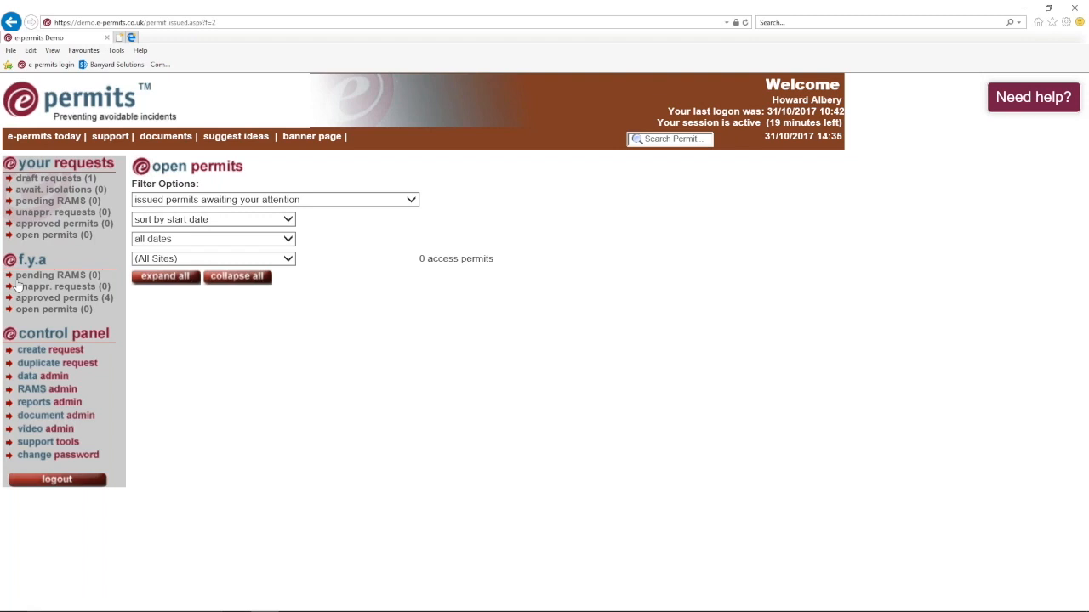
- Open the e-permits today dashboard to view its permits chart
click(52, 109)
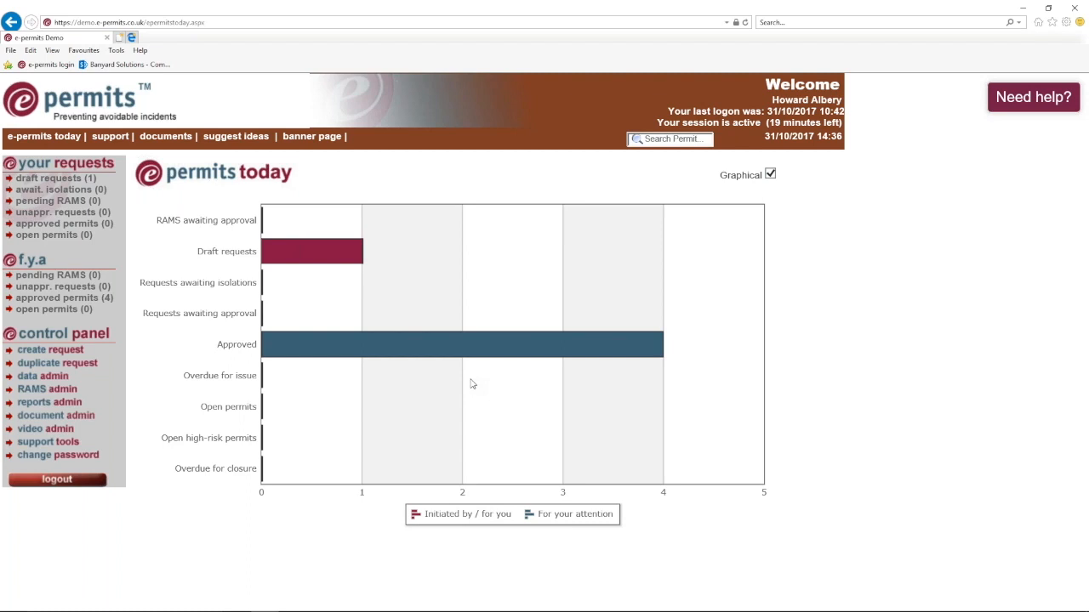
mouse_move(293, 270)
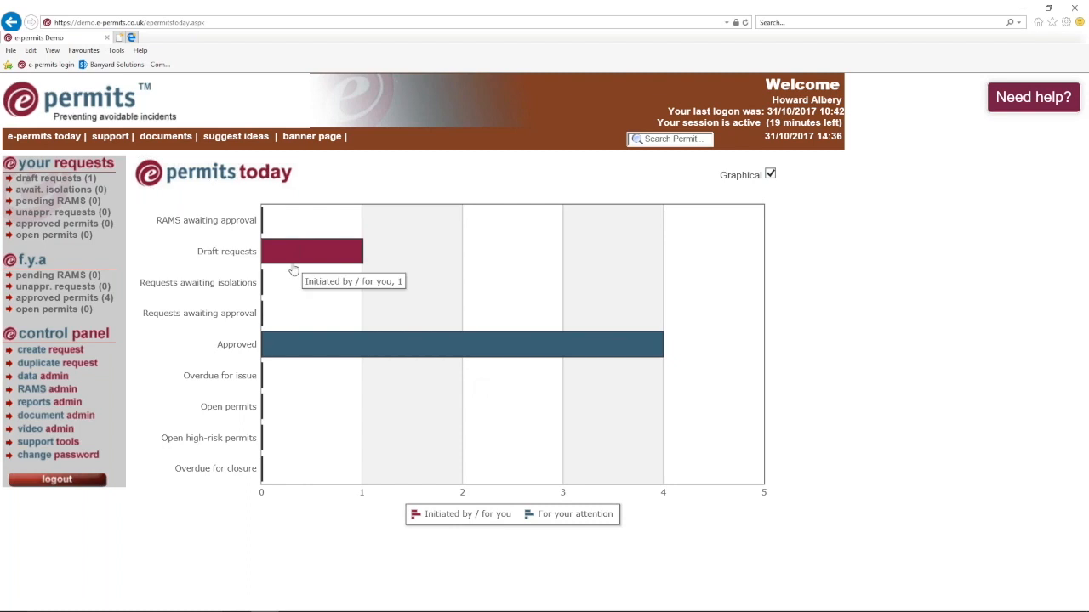
mouse_move(655, 611)
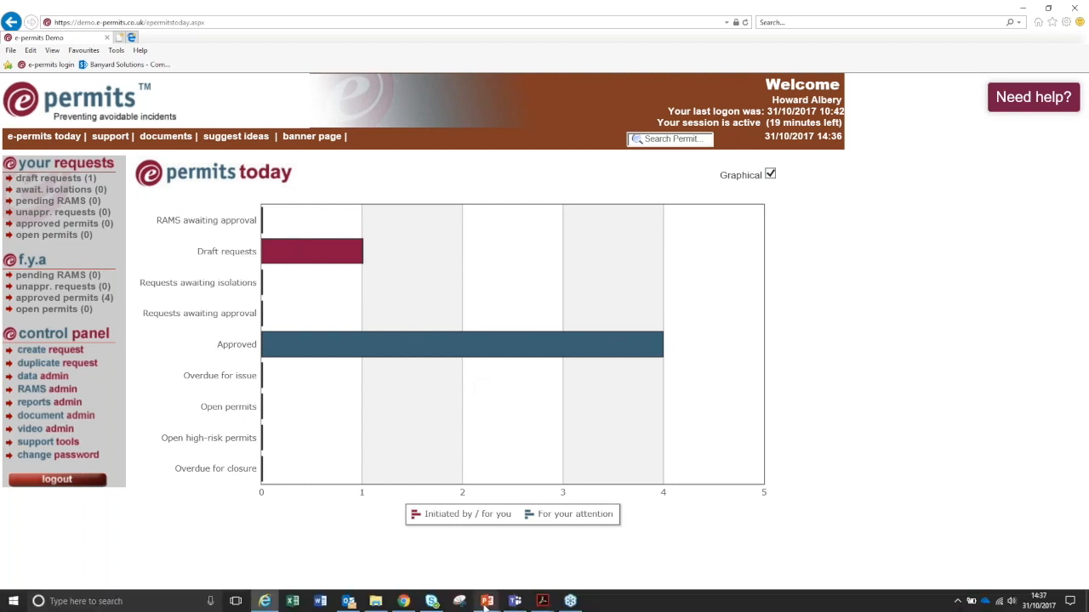